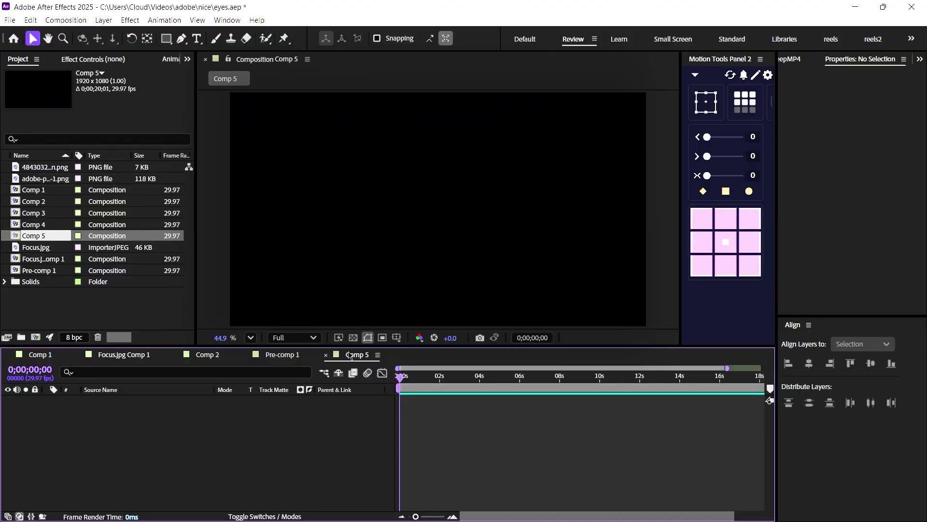
Confirm Comp 5 stays 1920×1080, 29.97 fps with a black background, then bring up the grid options.
{"action": "right_click", "coordinate": [366, 357]}
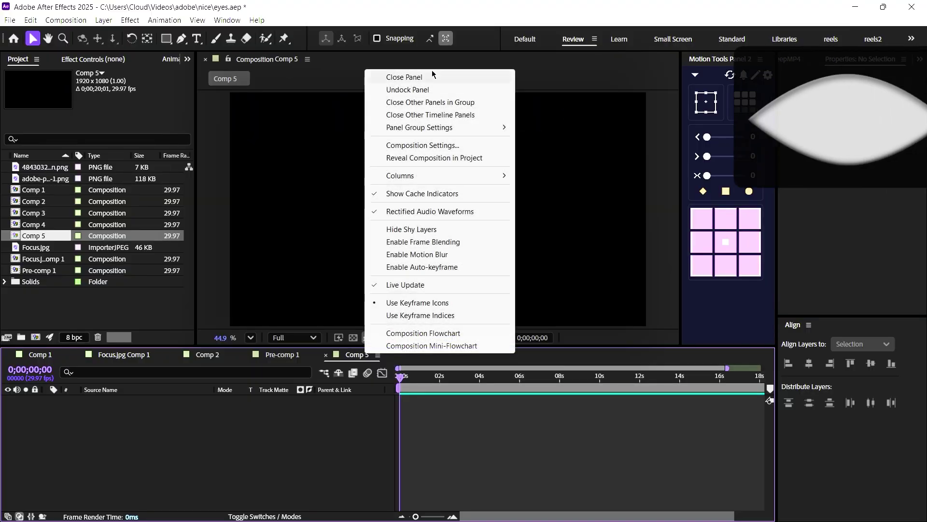
{"action": "left_click", "coordinate": [434, 146]}
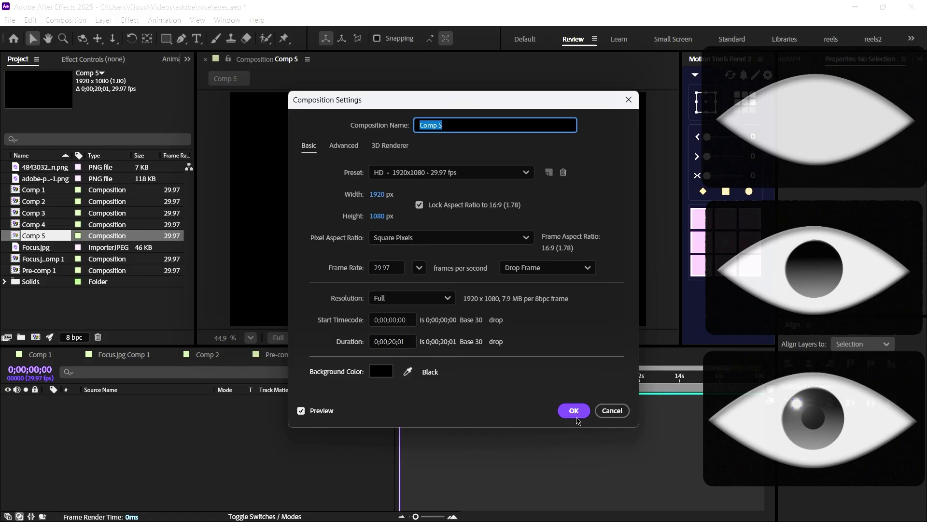
{"action": "left_click", "coordinate": [574, 414]}
{"action": "left_click", "coordinate": [397, 338]}
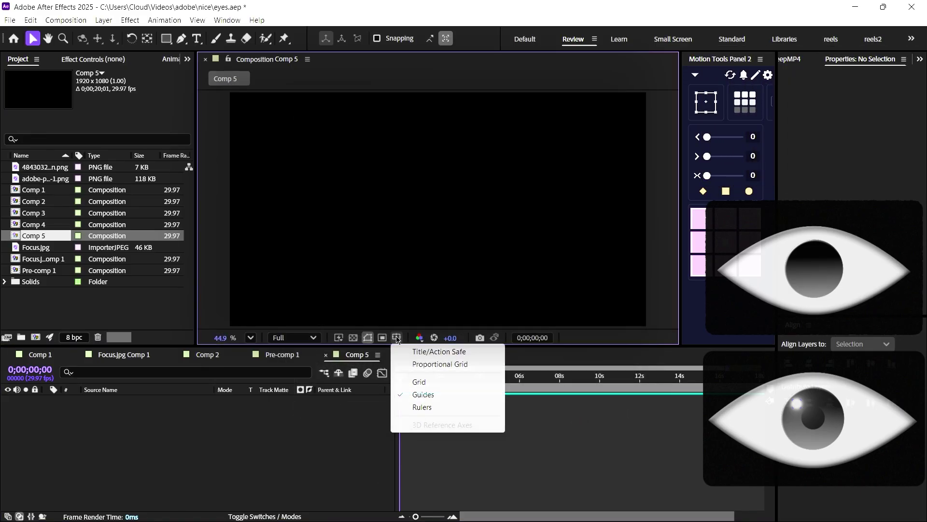
Show the proportional grid, take the Pen tool, and set the viewer to 50%.
{"action": "left_click", "coordinate": [434, 382]}
{"action": "key", "text": "g"}
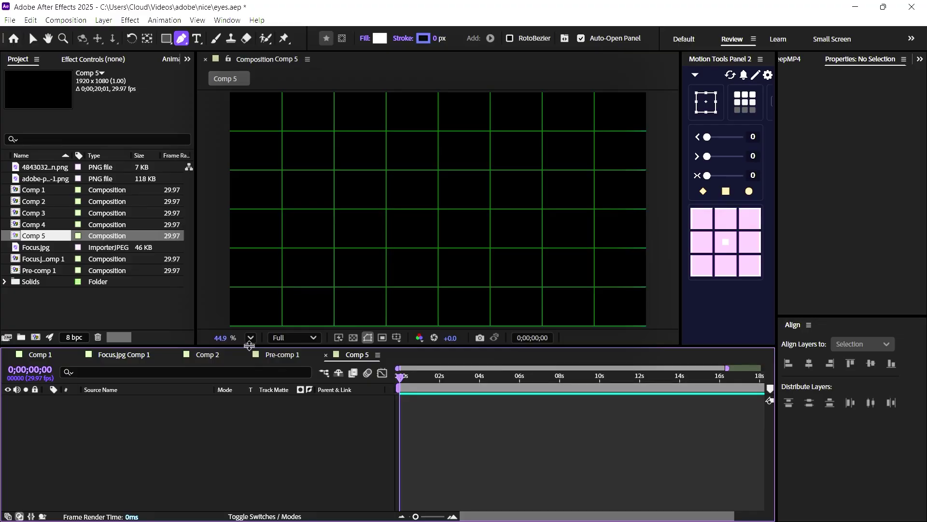
{"action": "left_click", "coordinate": [250, 337]}
{"action": "left_click", "coordinate": [280, 217]}
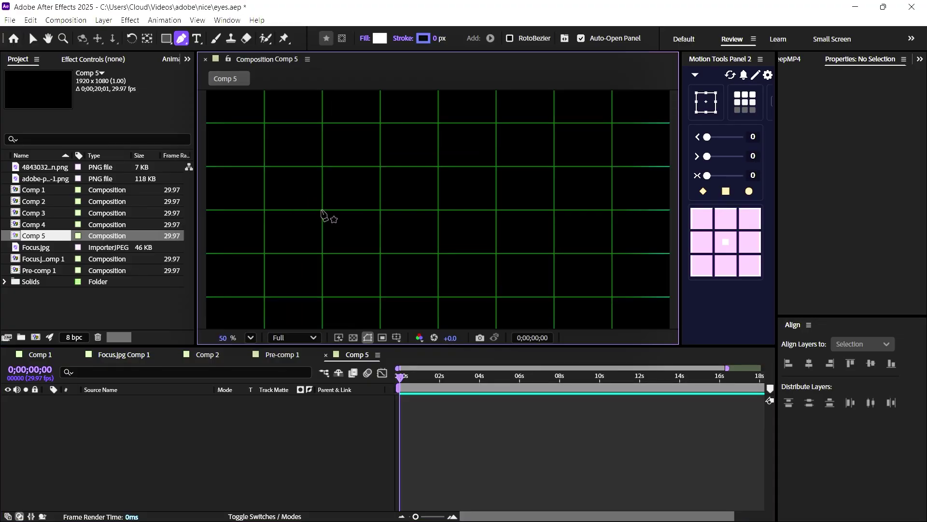
Draw a closed, curved almond eye outline from four Bezier points.
{"action": "left_click", "coordinate": [321, 209]}
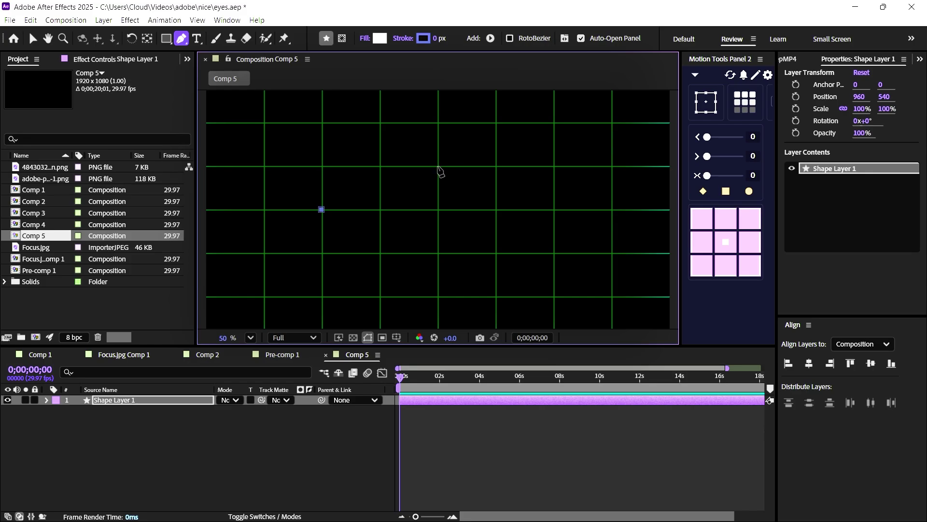
{"action": "left_click", "coordinate": [439, 166]}
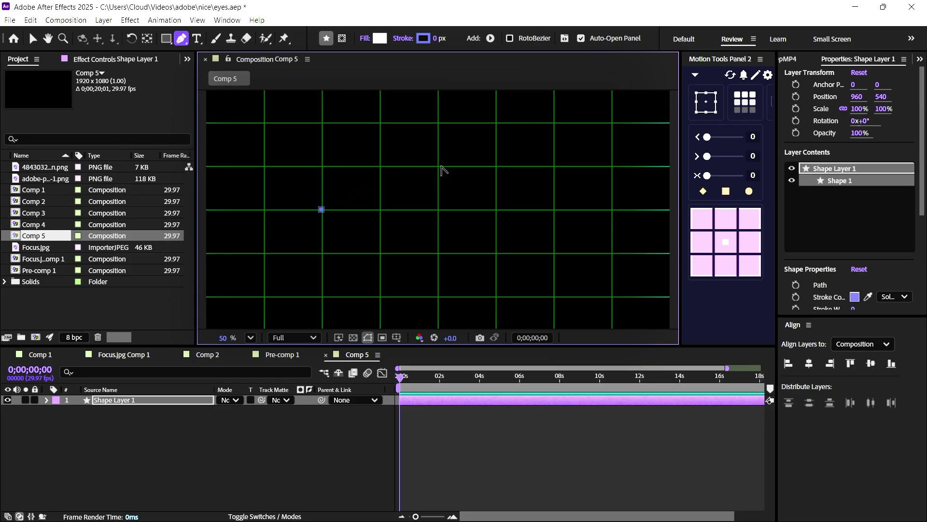
{"action": "left_click_drag", "start_coordinate": [438, 167], "coordinate": [493, 166]}
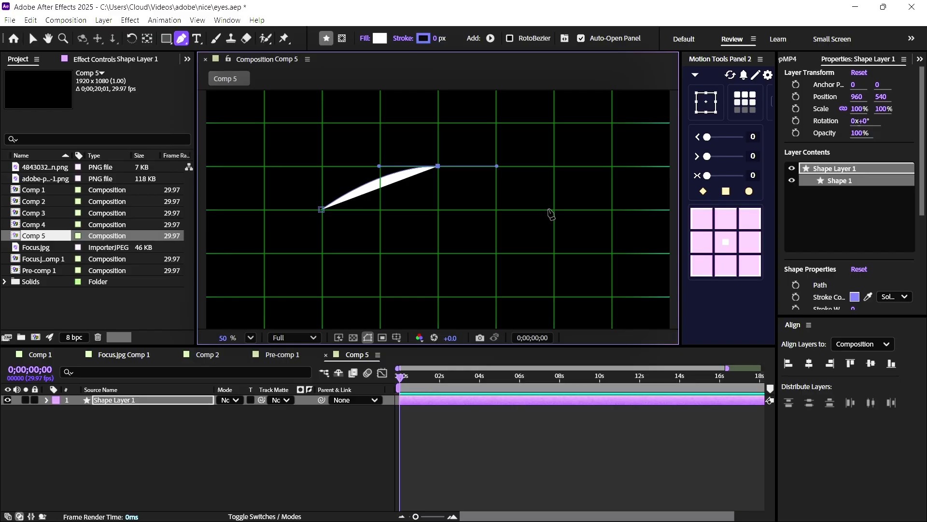
{"action": "left_click", "coordinate": [554, 211]}
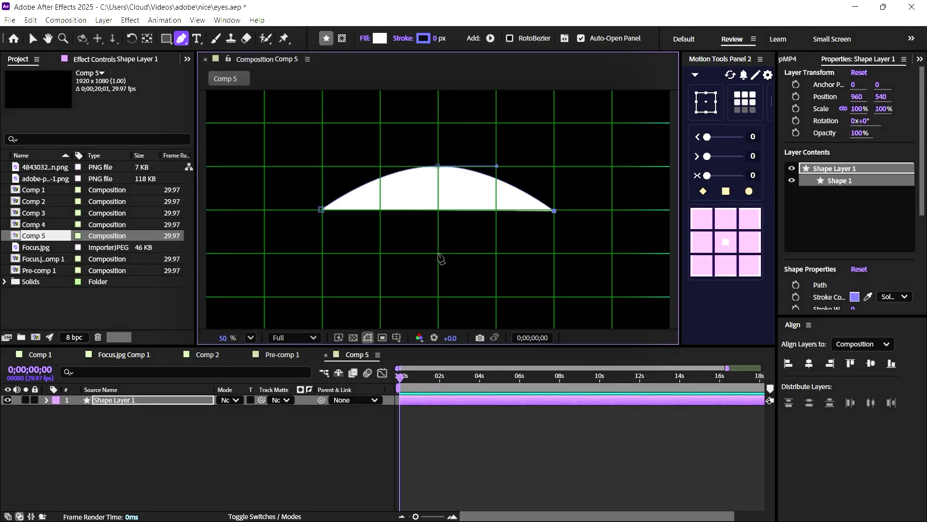
{"action": "left_click_drag", "start_coordinate": [438, 253], "coordinate": [384, 256]}
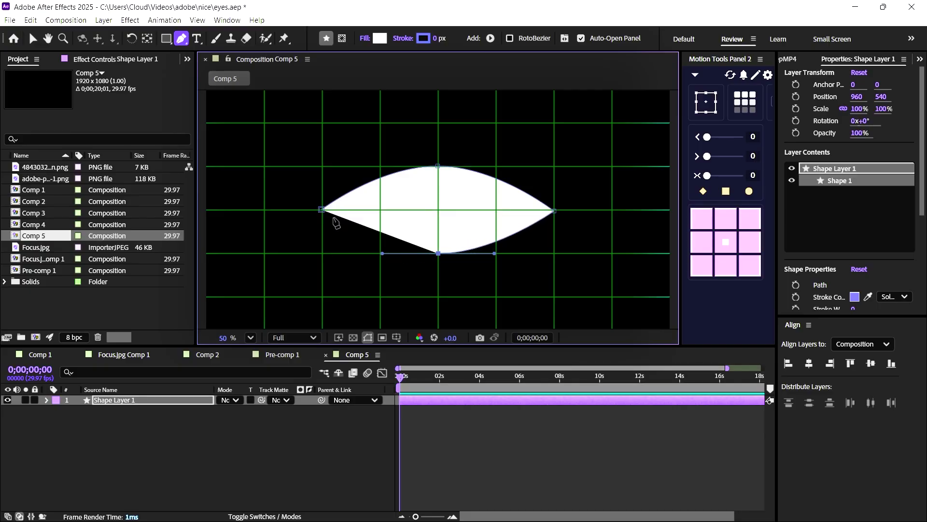
{"action": "left_click", "coordinate": [321, 210]}
Hide the proportional grid, deselect the eye shape, and return to the Selection tool.
{"action": "left_click_drag", "start_coordinate": [308, 443], "coordinate": [380, 201]}
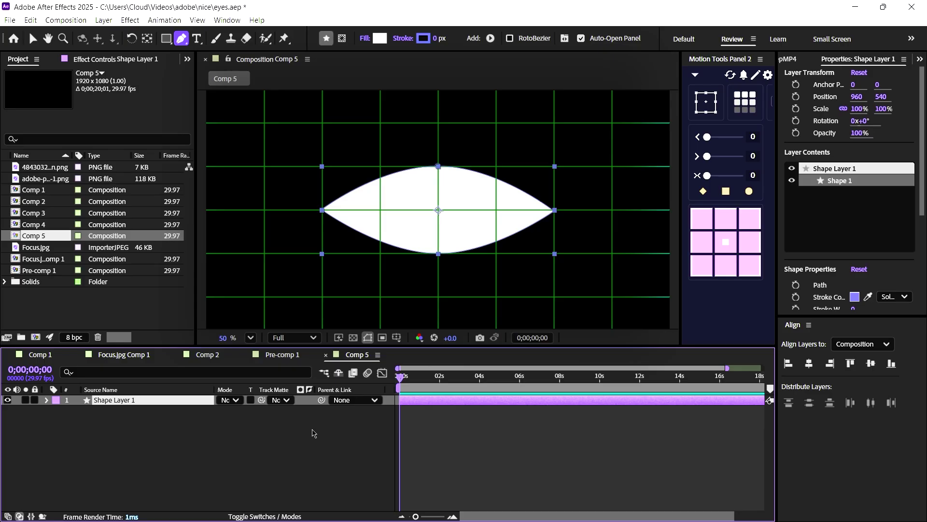
{"action": "left_click", "coordinate": [396, 337]}
{"action": "left_click", "coordinate": [421, 365]}
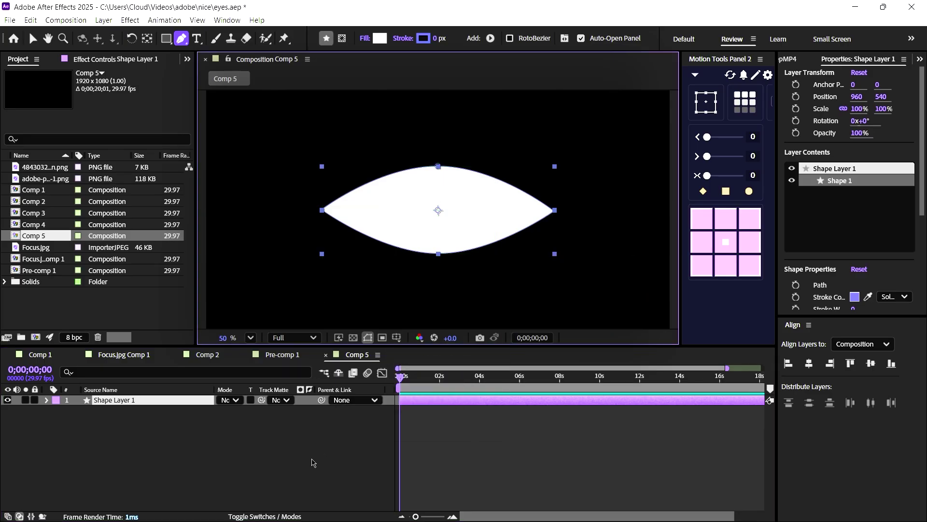
{"action": "left_click", "coordinate": [312, 461]}
{"action": "left_click", "coordinate": [32, 39]}
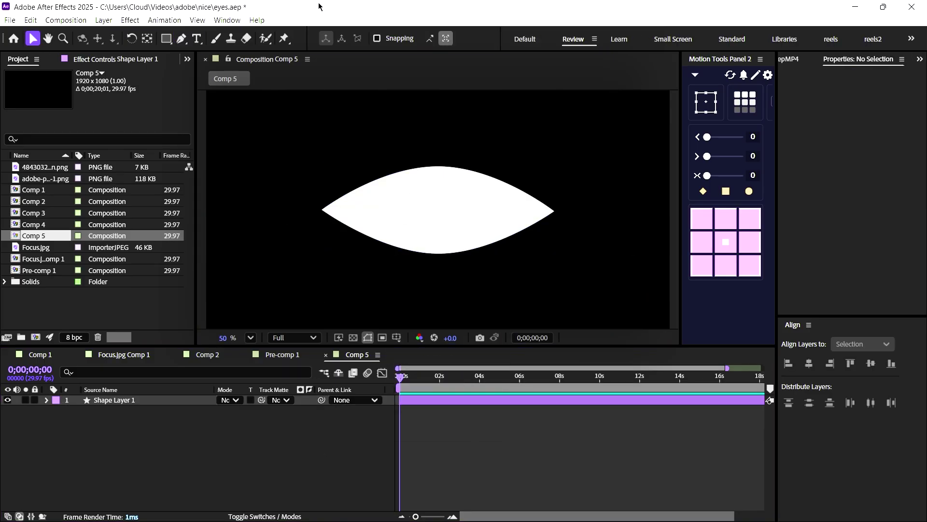
Draw a circle with the Ellipse tool in the middle of the eye.
{"action": "left_click", "coordinate": [166, 39]}
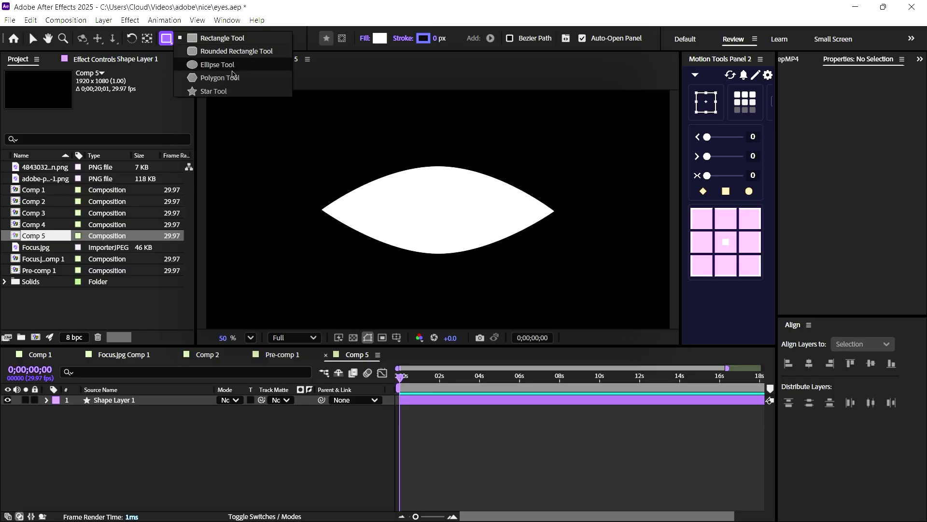
{"action": "left_click", "coordinate": [252, 66]}
{"action": "left_click_drag", "start_coordinate": [415, 186], "coordinate": [444, 210]}
{"action": "left_click", "coordinate": [39, 41]}
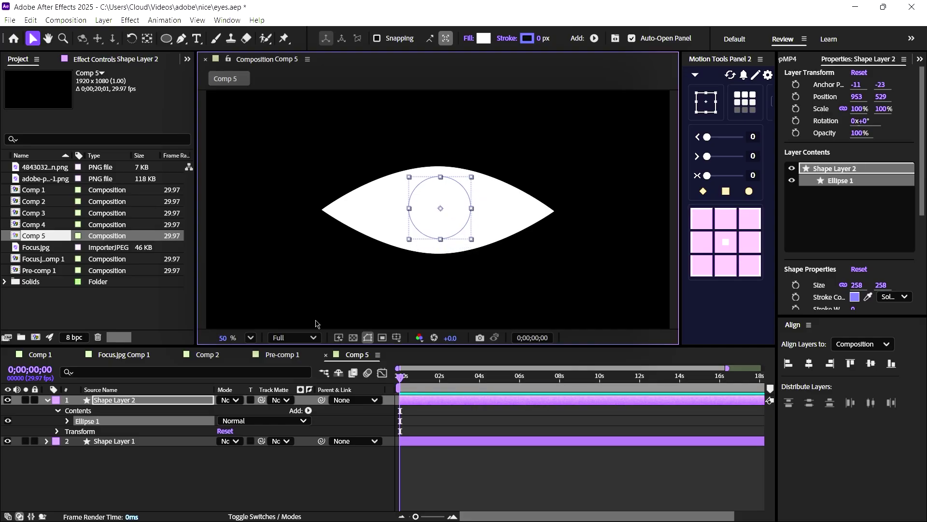
{"action": "left_click", "coordinate": [202, 467]}
{"action": "left_click", "coordinate": [183, 405]}
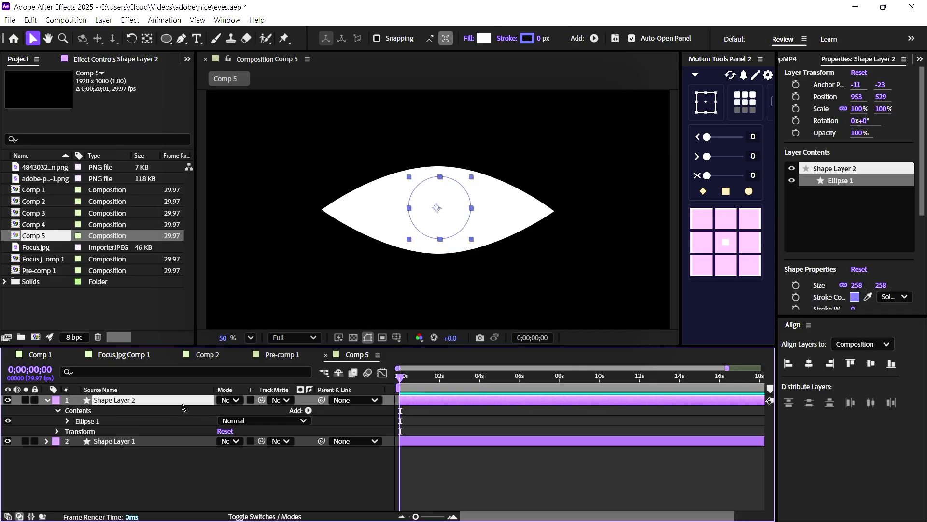
Fill the circle with black 000000, centre it in the eye, and show its scale (90.7%).
{"action": "left_click", "coordinate": [484, 39]}
{"action": "type", "text": "000000"}
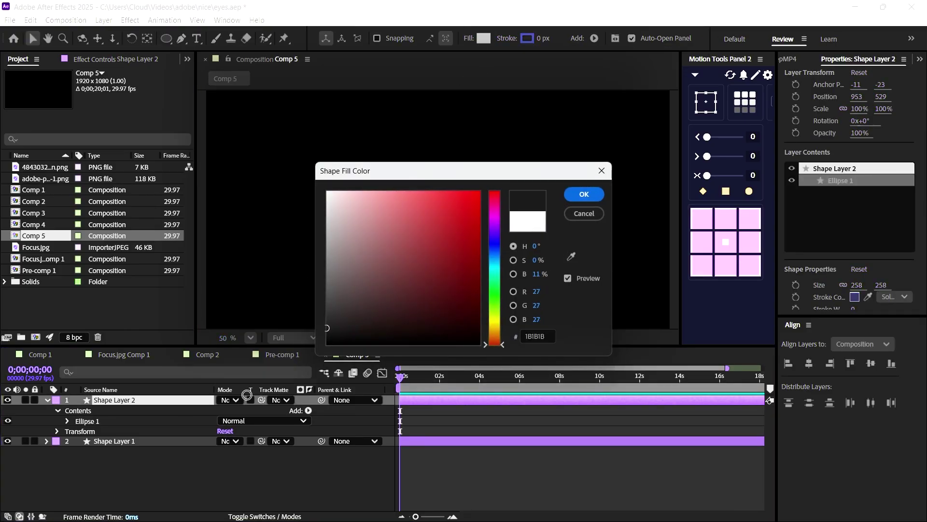
{"action": "left_click", "coordinate": [583, 194]}
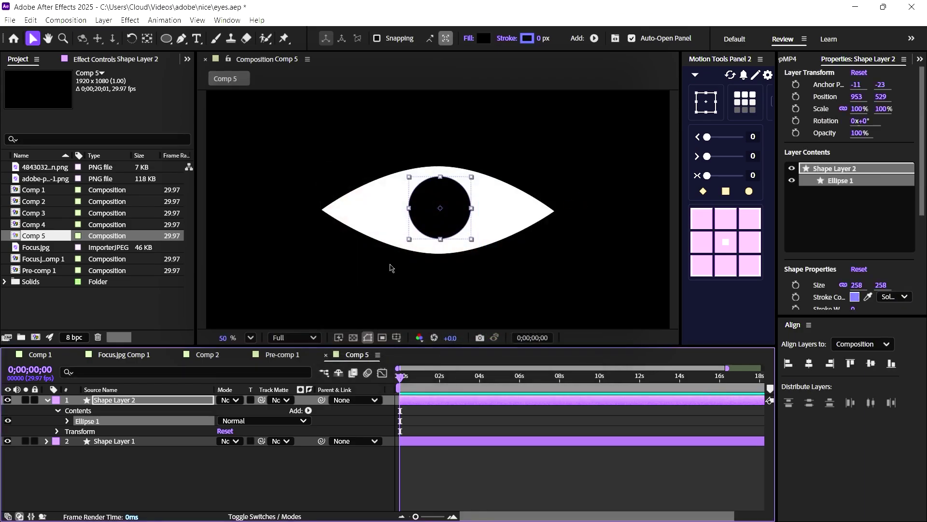
{"action": "left_click_drag", "start_coordinate": [430, 213], "coordinate": [430, 215]}
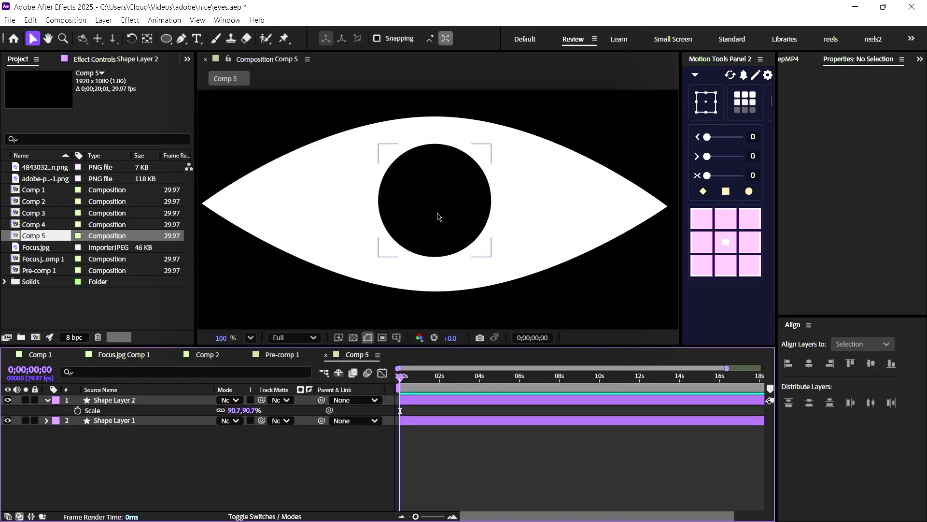
{"action": "left_click", "coordinate": [437, 213]}
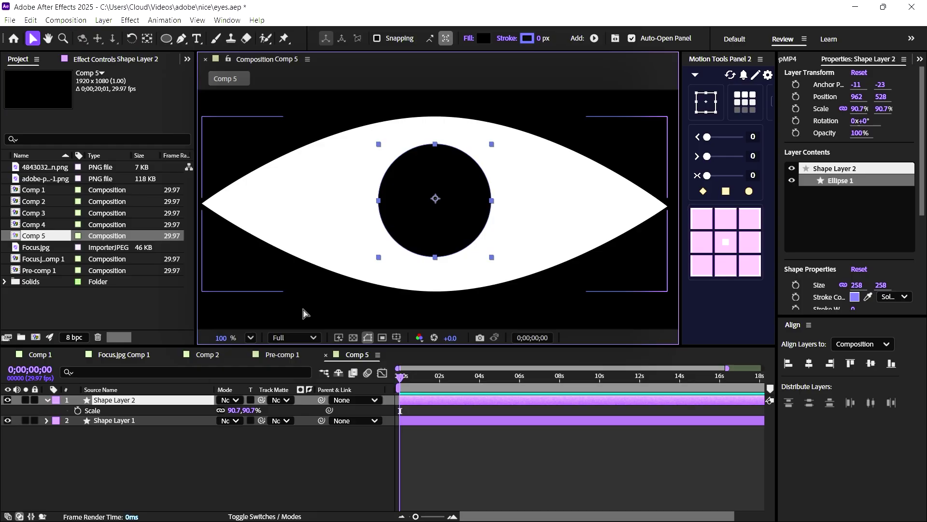
Duplicate the circle and shrink the copy to 33.7% as the pupil.
{"action": "key", "text": "ctrl+d"}
{"action": "left_click_drag", "start_coordinate": [229, 411], "coordinate": [194, 410]}
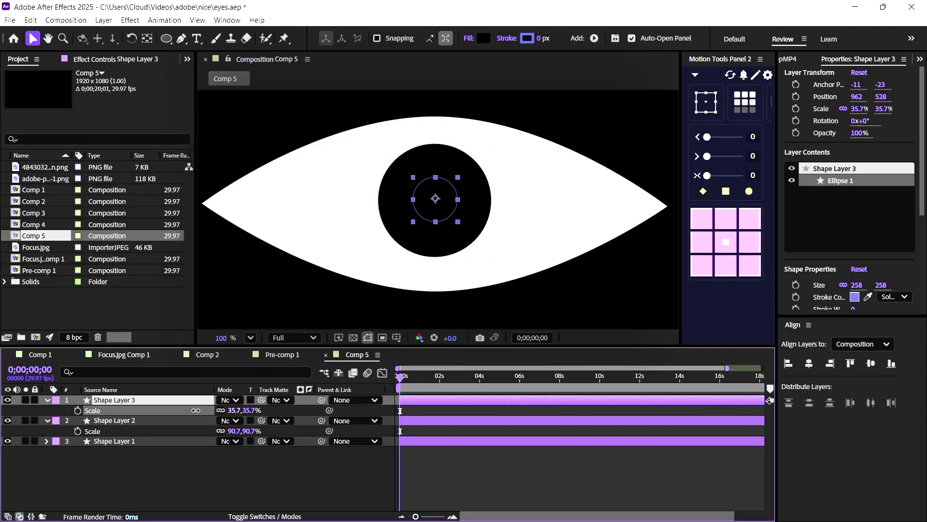
{"action": "left_click", "coordinate": [415, 226]}
Change the iris fill to a linear gradient whose start stop is pure black 000000.
{"action": "left_click", "coordinate": [468, 38]}
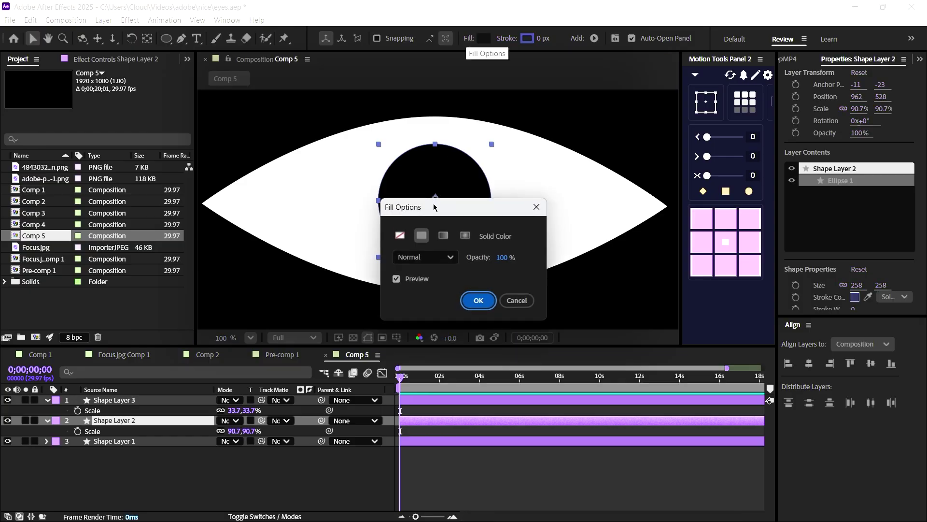
{"action": "left_click", "coordinate": [444, 235]}
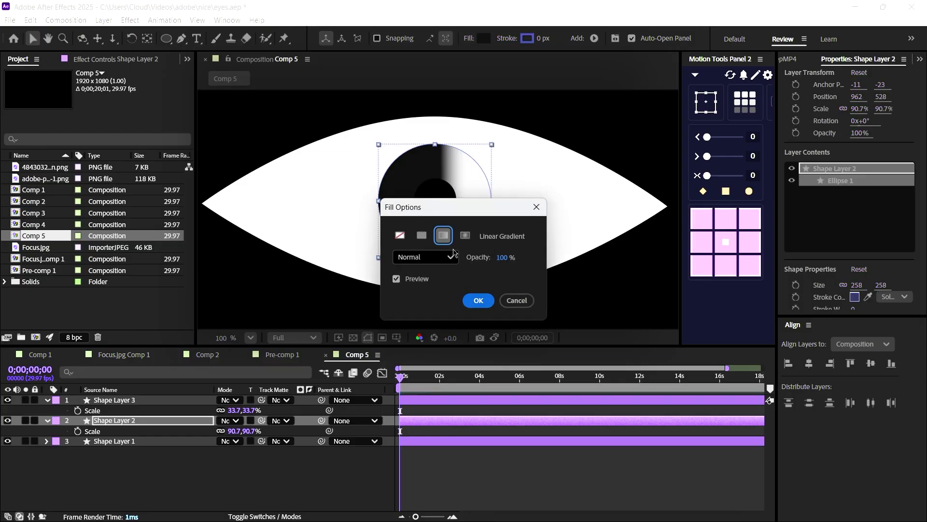
{"action": "left_click", "coordinate": [485, 300]}
{"action": "left_click", "coordinate": [486, 38]}
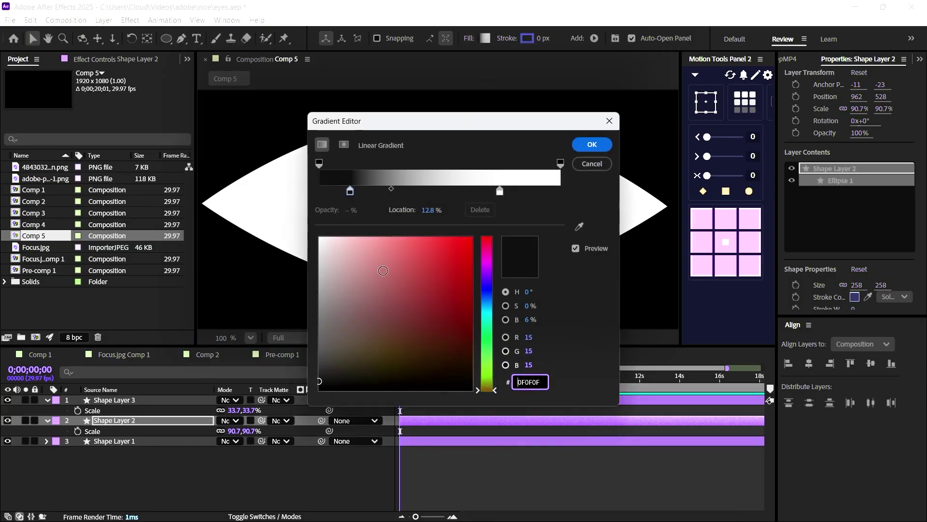
{"action": "left_click", "coordinate": [352, 192]}
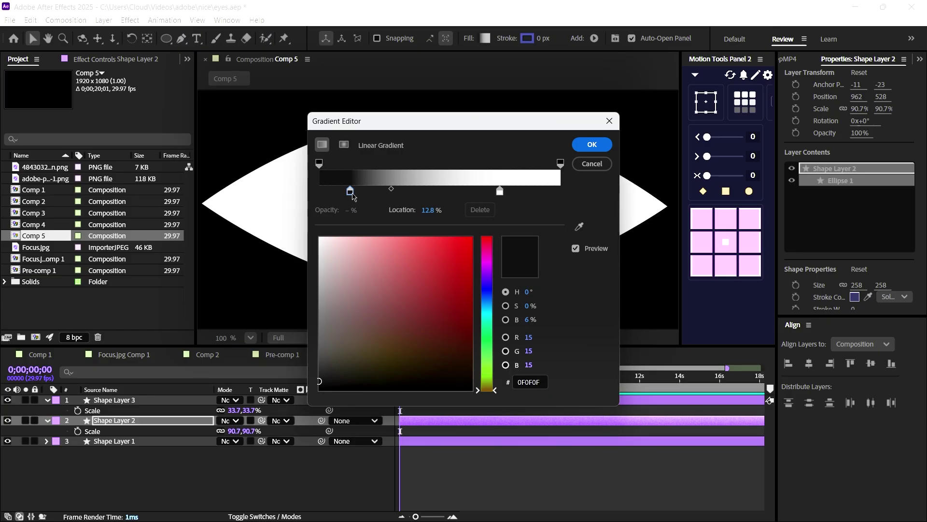
{"action": "left_click_drag", "start_coordinate": [331, 387], "coordinate": [304, 406]}
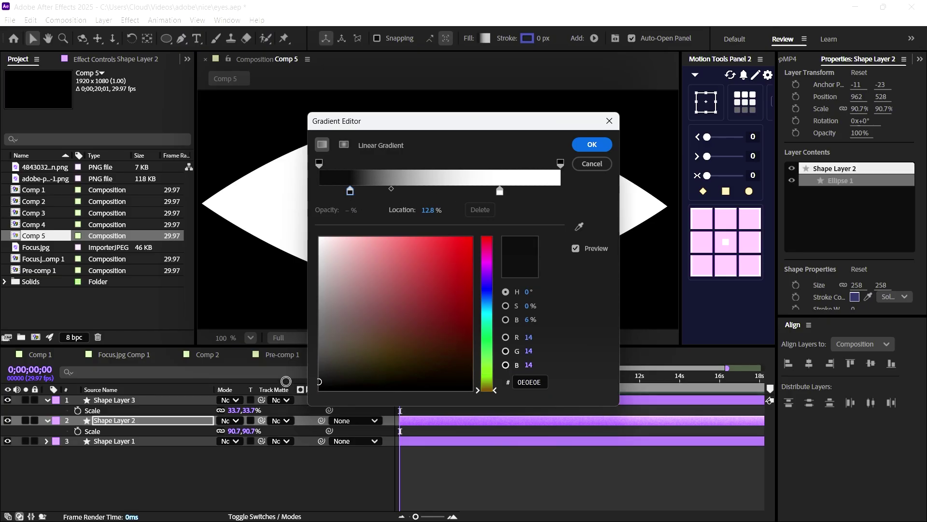
{"action": "left_click", "coordinate": [599, 146]}
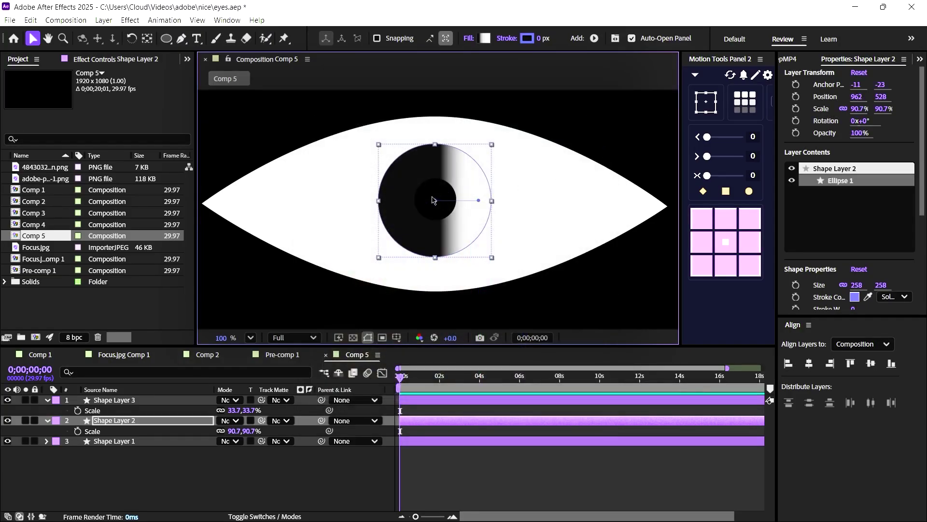
Drag the gradient handles so the iris fades from black at top to grey below.
{"action": "left_click_drag", "start_coordinate": [435, 201], "coordinate": [435, 144]}
{"action": "left_click_drag", "start_coordinate": [478, 200], "coordinate": [432, 281]}
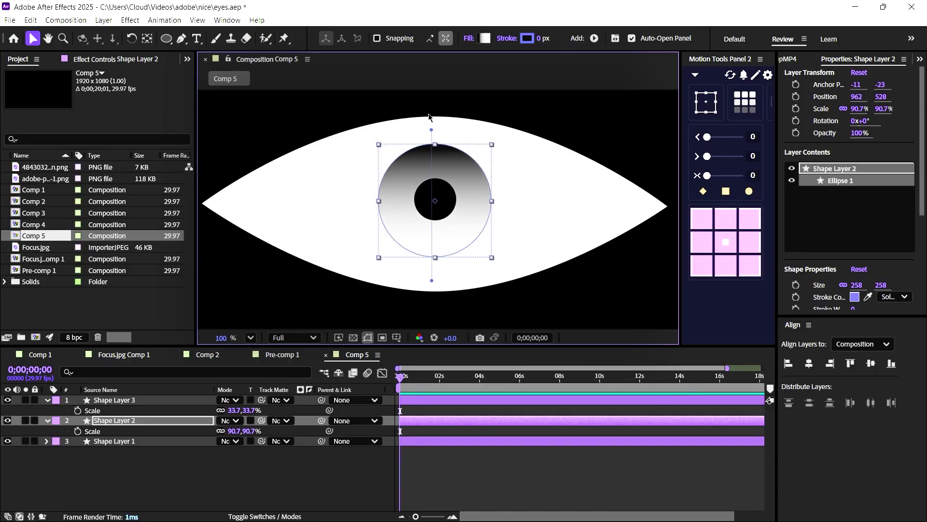
{"action": "left_click_drag", "start_coordinate": [436, 146], "coordinate": [434, 134]}
{"action": "left_click_drag", "start_coordinate": [432, 280], "coordinate": [437, 478]}
Duplicate the pupil, scale the copy to 14.7%, and move it to the iris's upper left.
{"action": "left_click", "coordinate": [437, 478]}
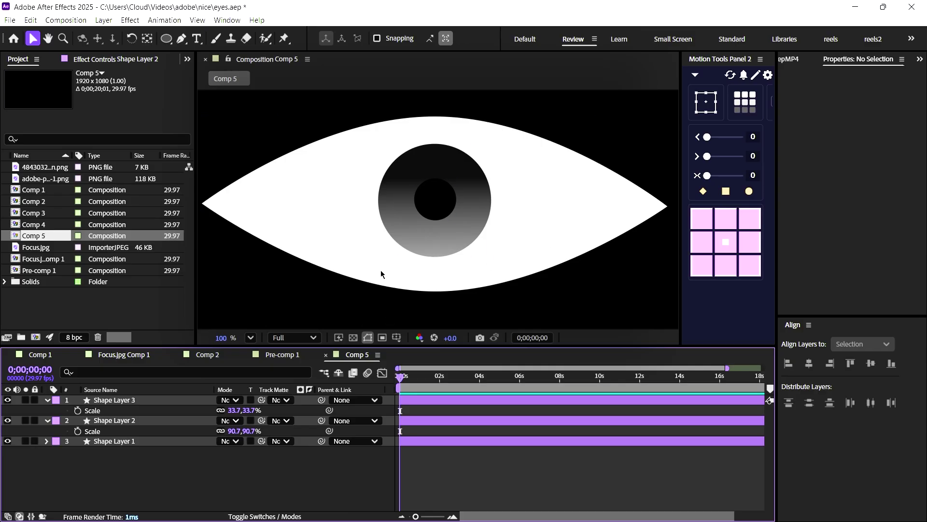
{"action": "left_click", "coordinate": [443, 212]}
{"action": "left_click", "coordinate": [256, 462]}
{"action": "left_click", "coordinate": [440, 190]}
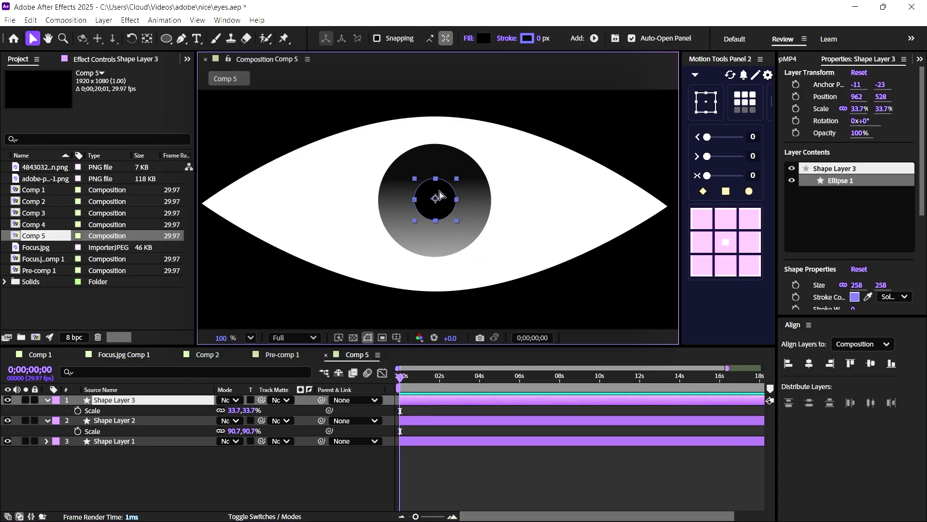
{"action": "key", "text": "ctrl+d"}
{"action": "key", "text": "s"}
{"action": "left_click_drag", "start_coordinate": [235, 410], "coordinate": [225, 411]}
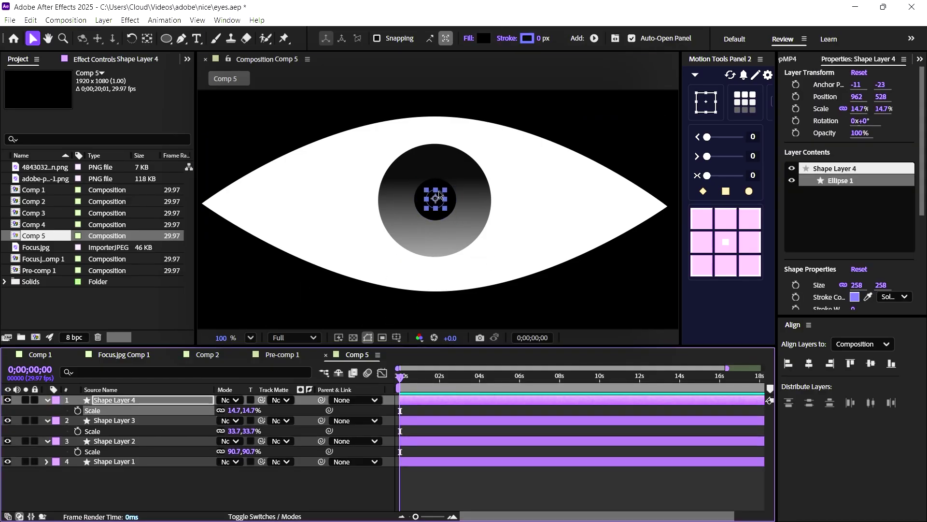
{"action": "left_click_drag", "start_coordinate": [440, 194], "coordinate": [406, 174]}
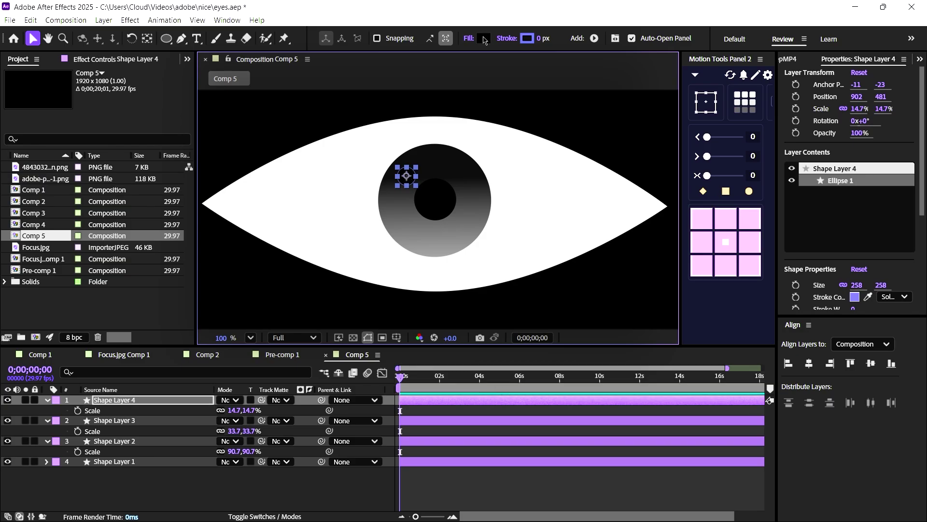
Make the small highlight circle's fill white.
{"action": "left_click", "coordinate": [483, 38]}
{"action": "left_click", "coordinate": [328, 192]}
{"action": "left_click", "coordinate": [584, 195]}
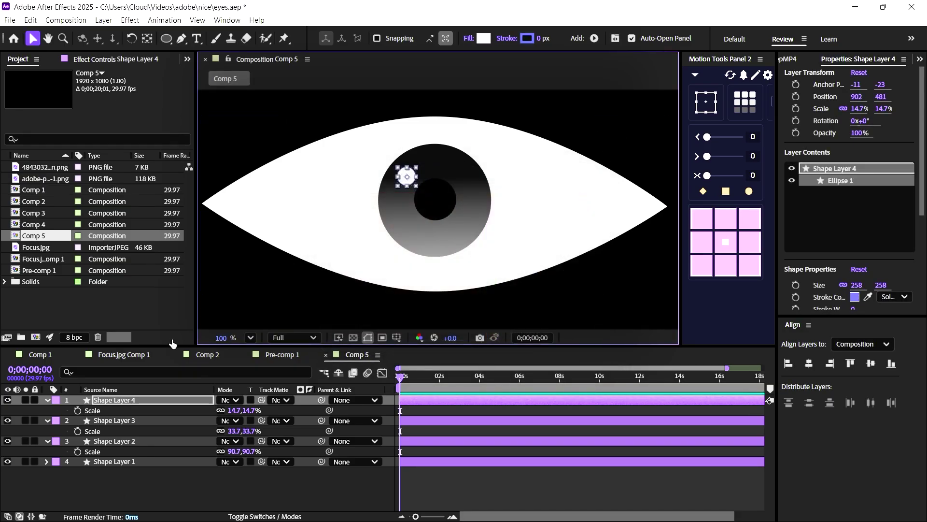
{"action": "key", "text": "ctrl+5"}
Apply Gaussian Blur to the white highlight and settle its blurriness at about 27.5.
{"action": "left_click", "coordinate": [719, 73]}
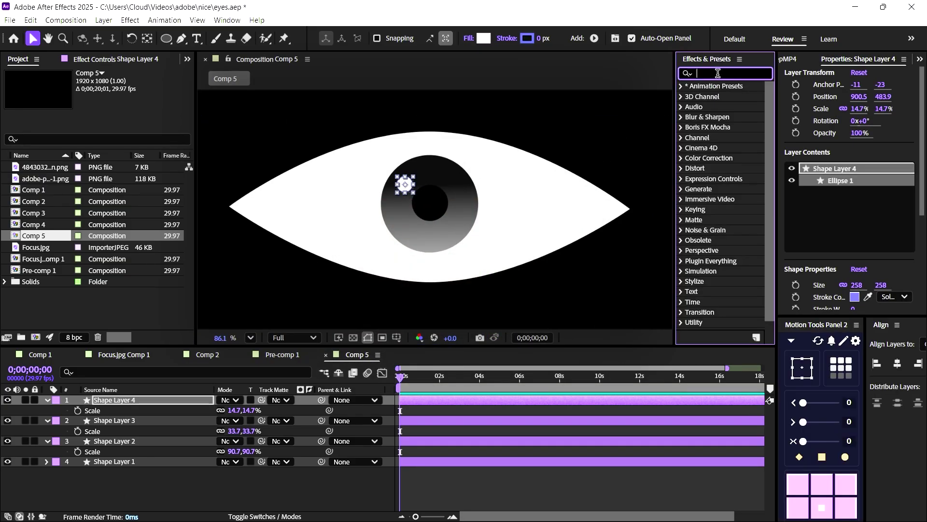
{"action": "type", "text": "gaus"}
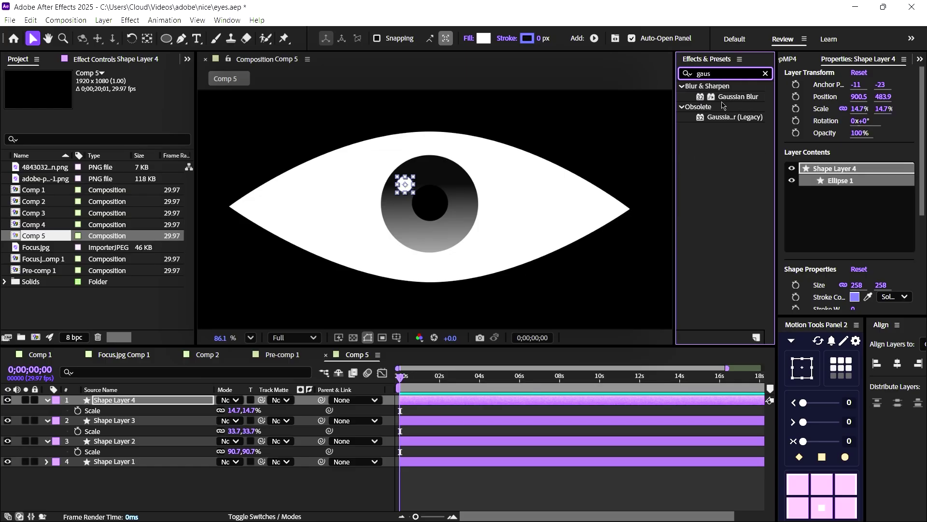
{"action": "left_click_drag", "start_coordinate": [736, 99], "coordinate": [177, 411]}
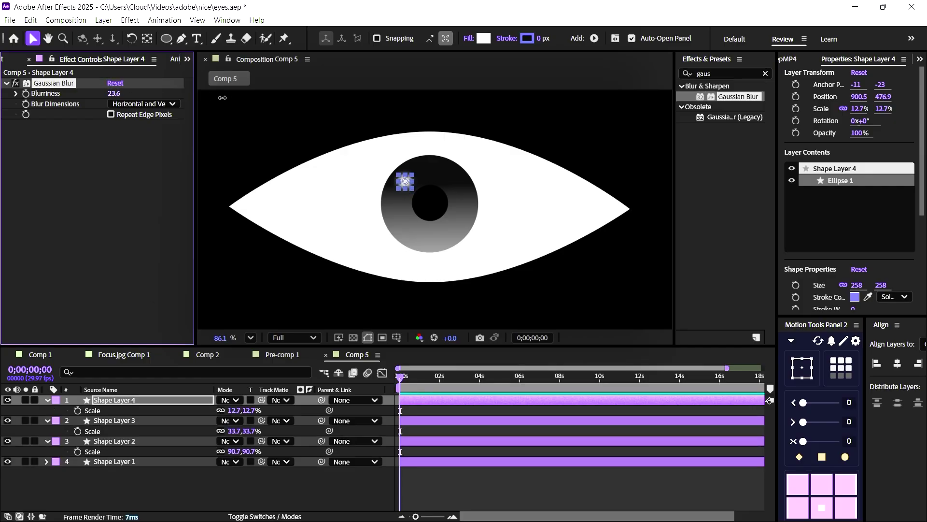
{"action": "left_click_drag", "start_coordinate": [222, 97], "coordinate": [251, 102]}
{"action": "left_click", "coordinate": [259, 474]}
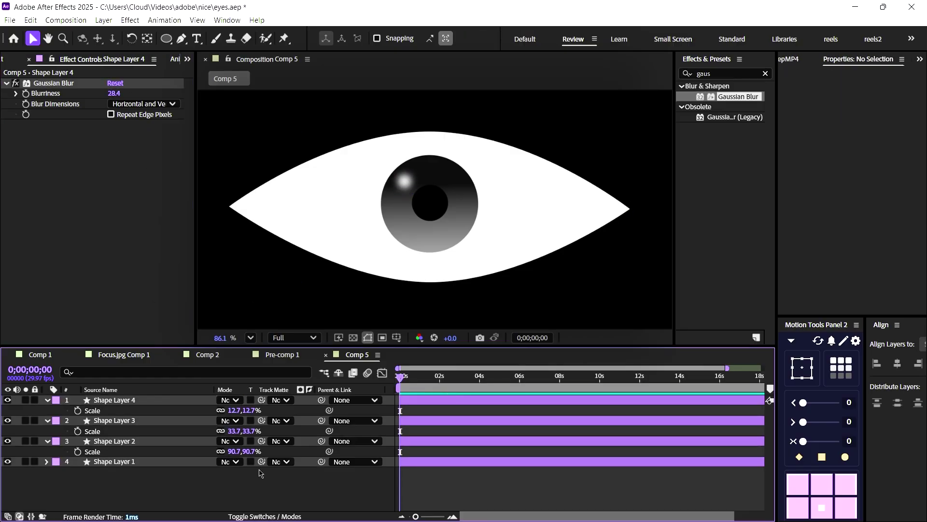
{"action": "left_click_drag", "start_coordinate": [115, 97], "coordinate": [124, 92]}
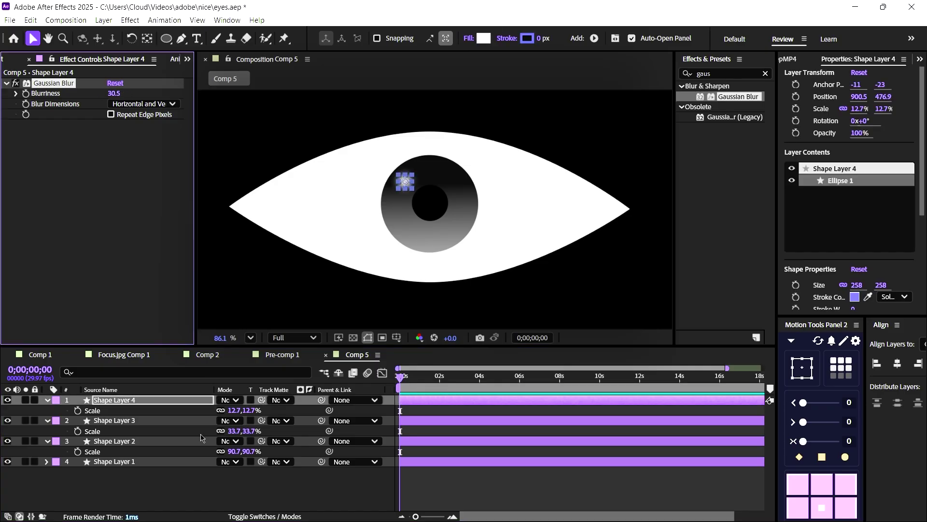
{"action": "left_click", "coordinate": [193, 484]}
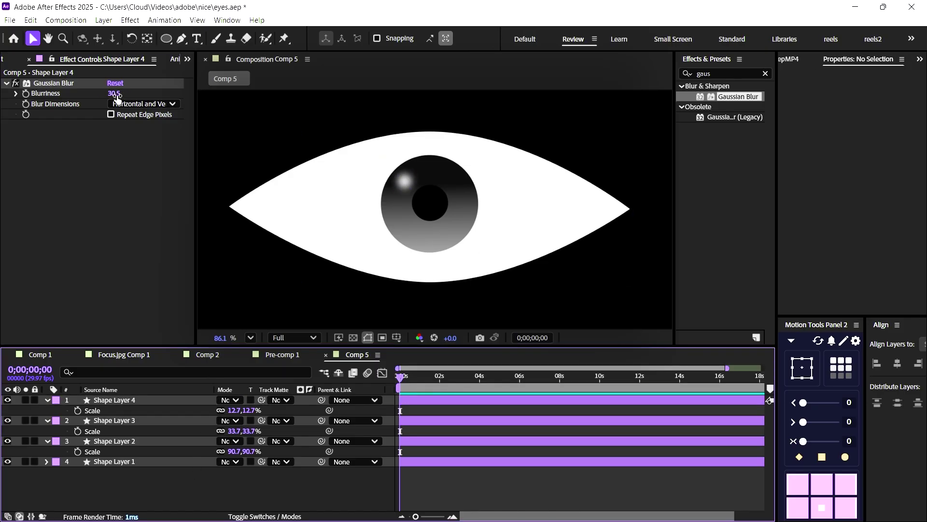
{"action": "left_click_drag", "start_coordinate": [117, 97], "coordinate": [102, 99]}
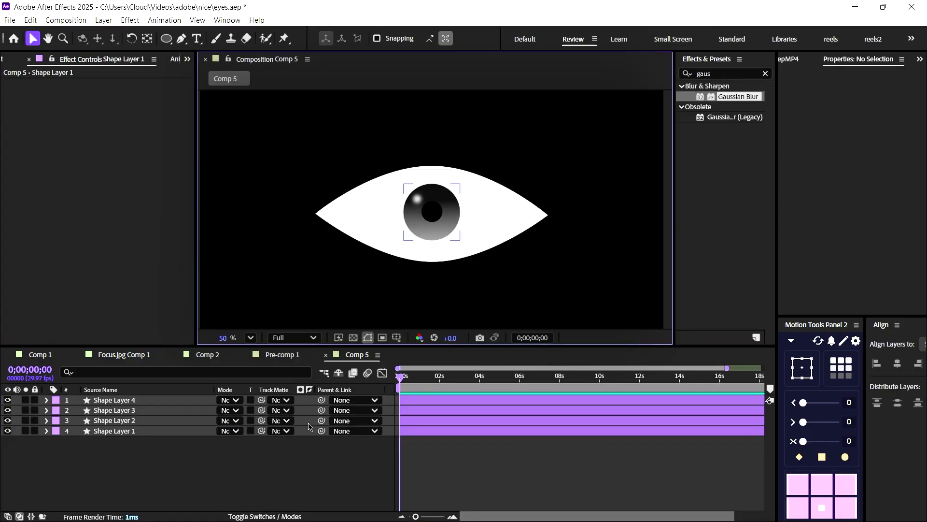
Add a new Null Object layer to the composition.
{"action": "left_click", "coordinate": [294, 402]}
{"action": "left_click", "coordinate": [322, 463]}
{"action": "right_click", "coordinate": [320, 311]}
{"action": "mouse_move", "coordinate": [416, 318]}
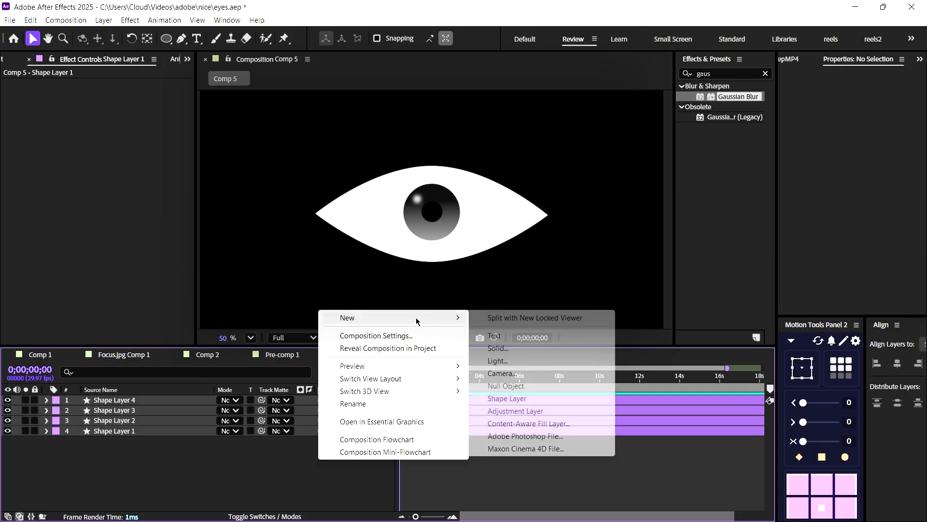
{"action": "left_click", "coordinate": [521, 387]}
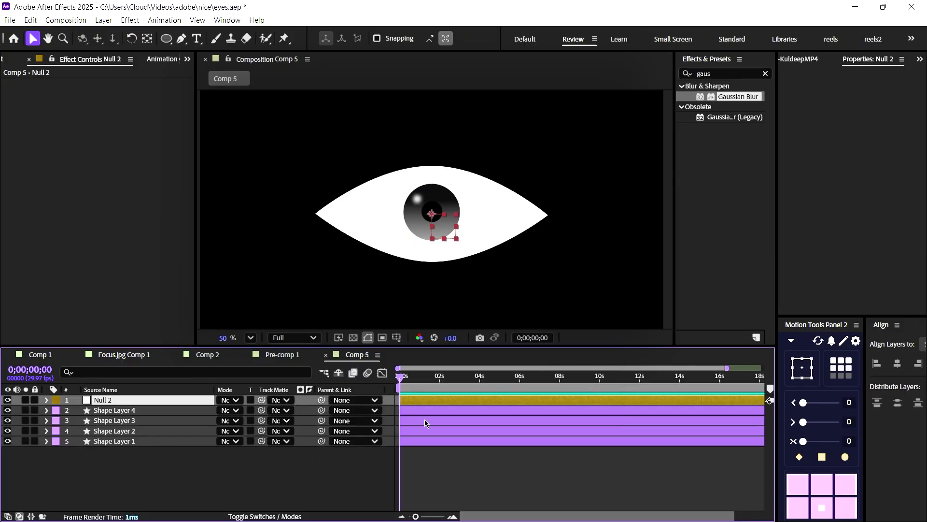
Parent the iris, pupil and highlight to Null 2 and scale the null to 124%.
{"action": "left_click_drag", "start_coordinate": [306, 433], "coordinate": [184, 401]}
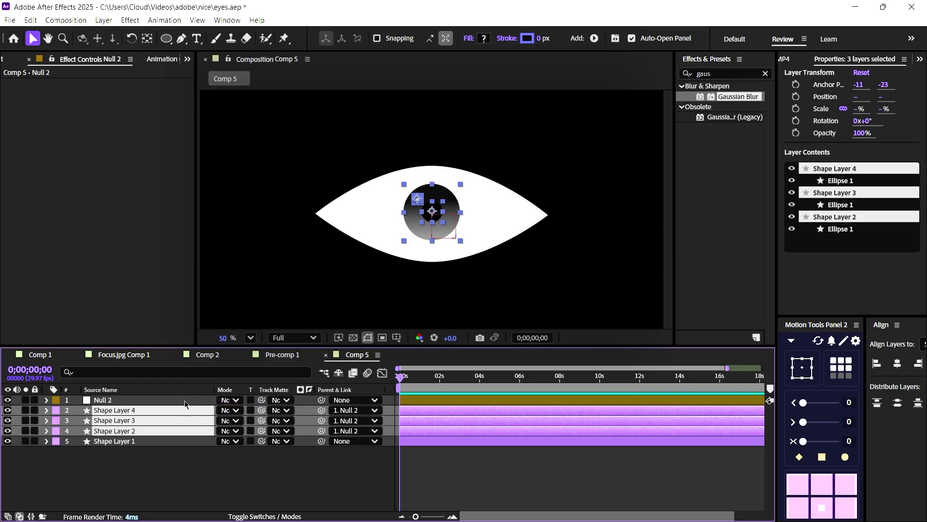
{"action": "left_click", "coordinate": [184, 401]}
{"action": "key", "text": "s"}
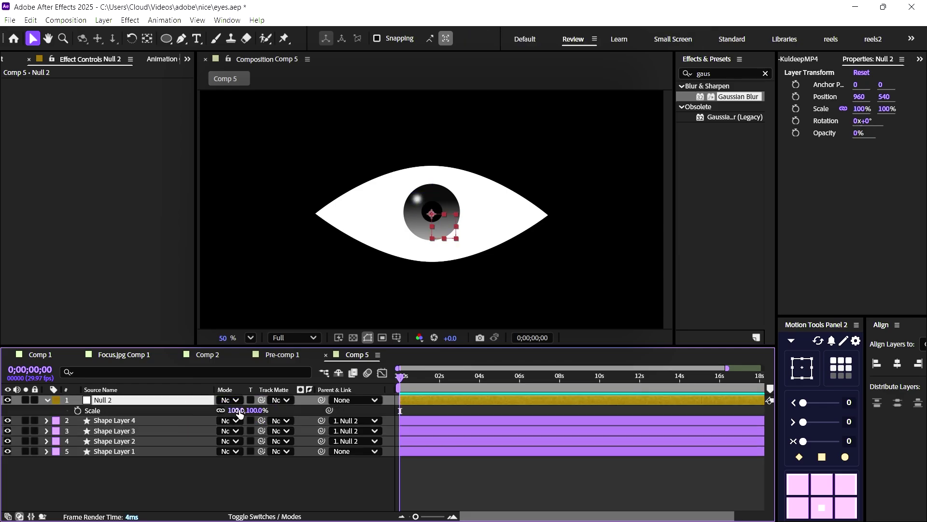
{"action": "left_click_drag", "start_coordinate": [230, 414], "coordinate": [243, 411]}
{"action": "left_click", "coordinate": [273, 476]}
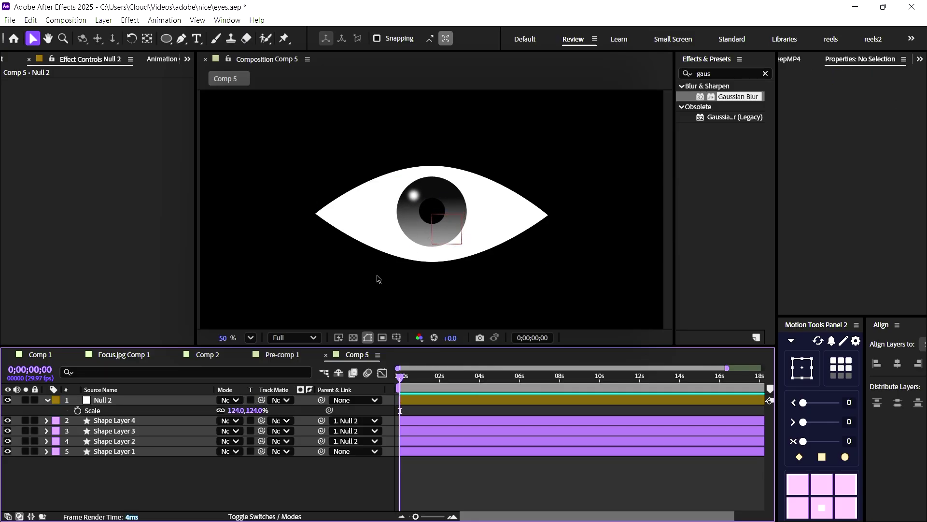
{"action": "left_click", "coordinate": [173, 400]}
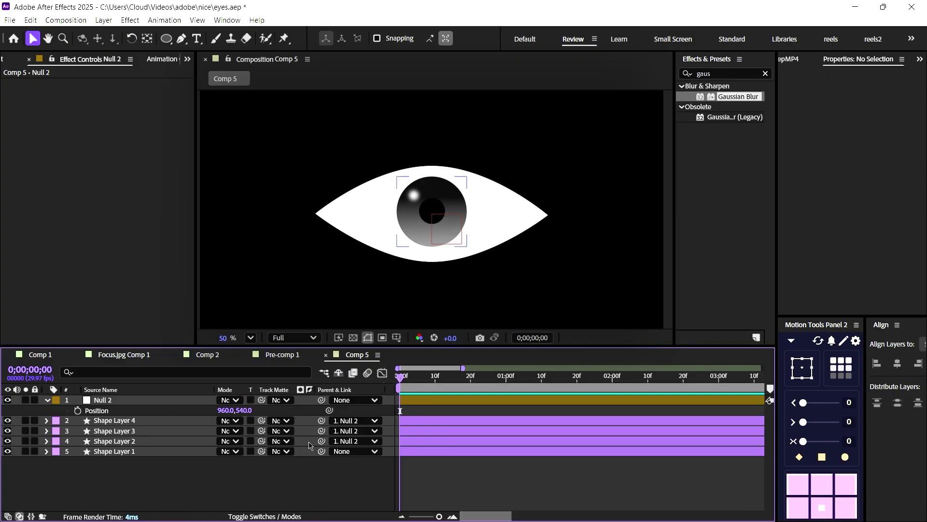
{"action": "left_click_drag", "start_coordinate": [311, 442], "coordinate": [299, 421]}
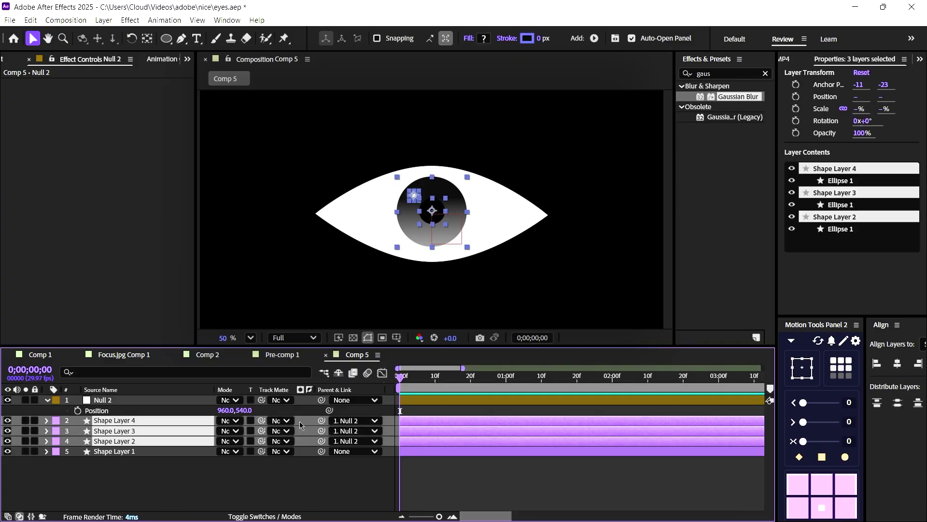
Set Shape Layer 1 as the track matte for the eye parts and make it visible again.
{"action": "left_click", "coordinate": [287, 420]}
{"action": "left_click", "coordinate": [316, 501]}
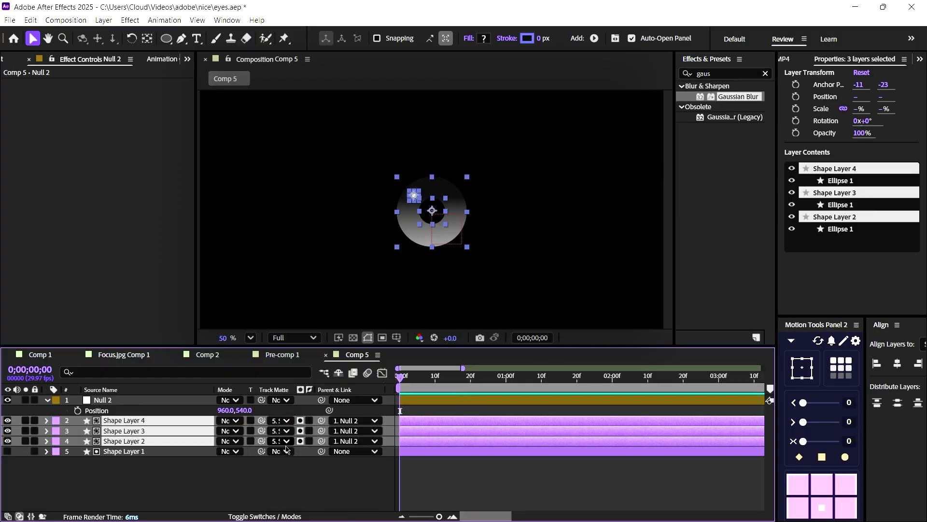
{"action": "left_click", "coordinate": [8, 451]}
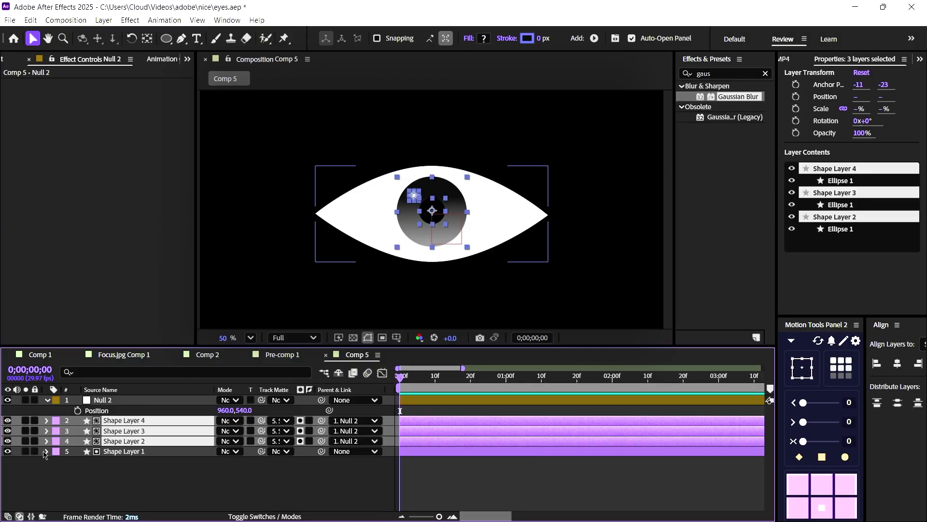
Test Null 2's parenting by nudging the pupil, then undo the move.
{"action": "left_click", "coordinate": [143, 401]}
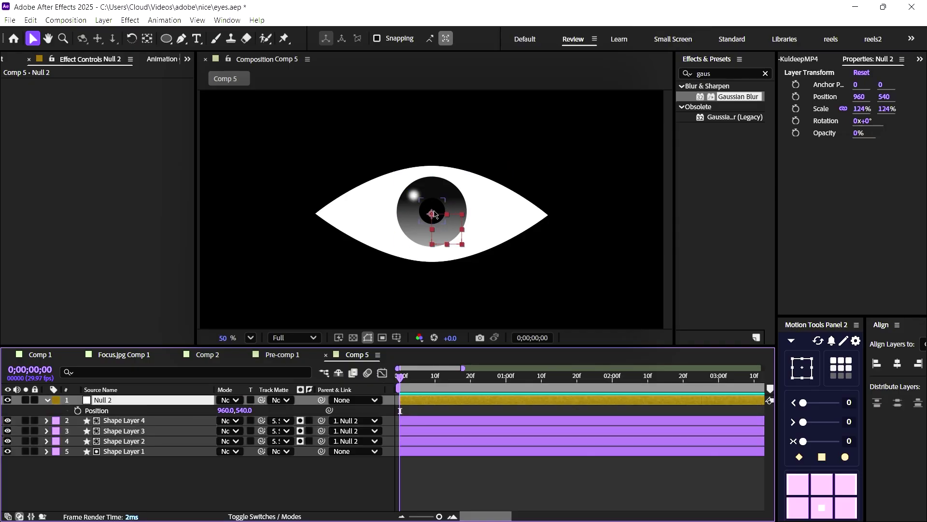
{"action": "mouse_move", "coordinate": [434, 210]}
{"action": "left_mouse_down"}
{"action": "mouse_move", "coordinate": [419, 243]}
{"action": "mouse_move", "coordinate": [527, 244]}
{"action": "mouse_move", "coordinate": [420, 263]}
{"action": "mouse_move", "coordinate": [359, 226]}
{"action": "mouse_move", "coordinate": [438, 188]}
{"action": "mouse_move", "coordinate": [451, 246]}
{"action": "mouse_move", "coordinate": [516, 215]}
{"action": "mouse_move", "coordinate": [432, 227]}
{"action": "left_mouse_up"}
{"action": "key", "text": "ctrl+z"}
{"action": "left_click", "coordinate": [183, 400]}
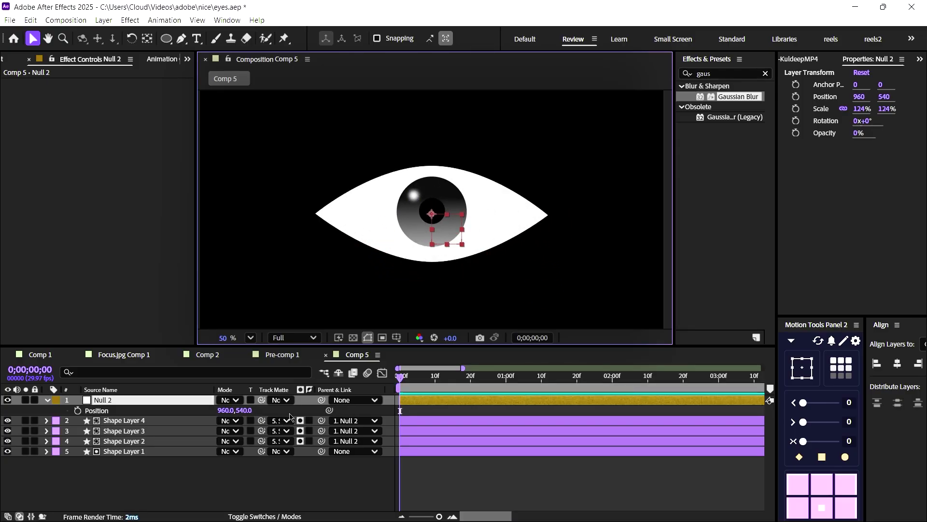
Keyframe Null 2's Position: glance left at frame 15, down at frame 24, right at 1;06.
{"action": "left_click", "coordinate": [77, 411]}
{"action": "left_click_drag", "start_coordinate": [399, 378], "coordinate": [452, 378]}
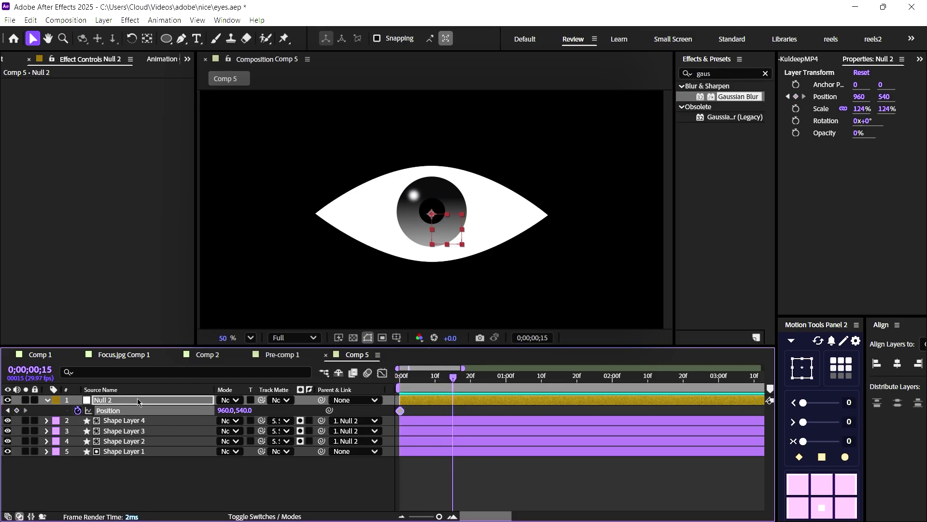
{"action": "left_click_drag", "start_coordinate": [221, 412], "coordinate": [69, 427]}
{"action": "left_click_drag", "start_coordinate": [456, 377], "coordinate": [488, 378]}
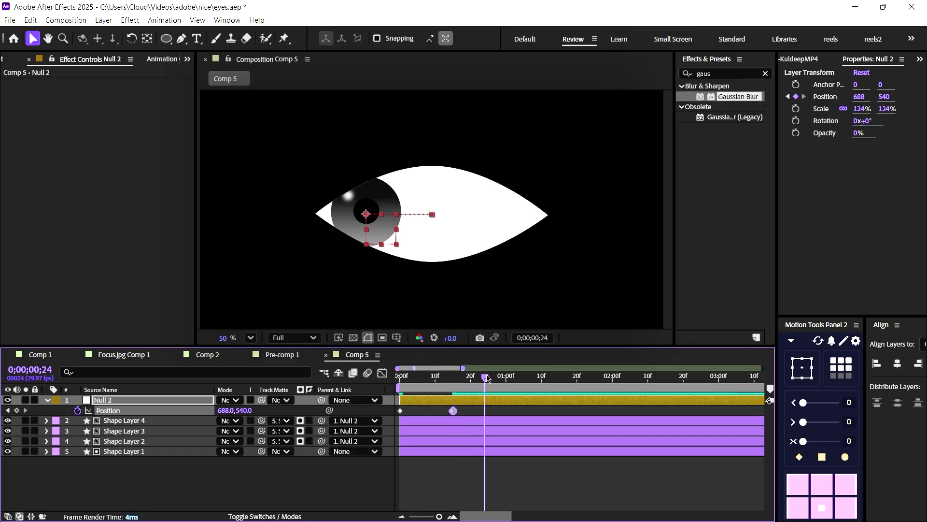
{"action": "left_click_drag", "start_coordinate": [243, 412], "coordinate": [402, 428]}
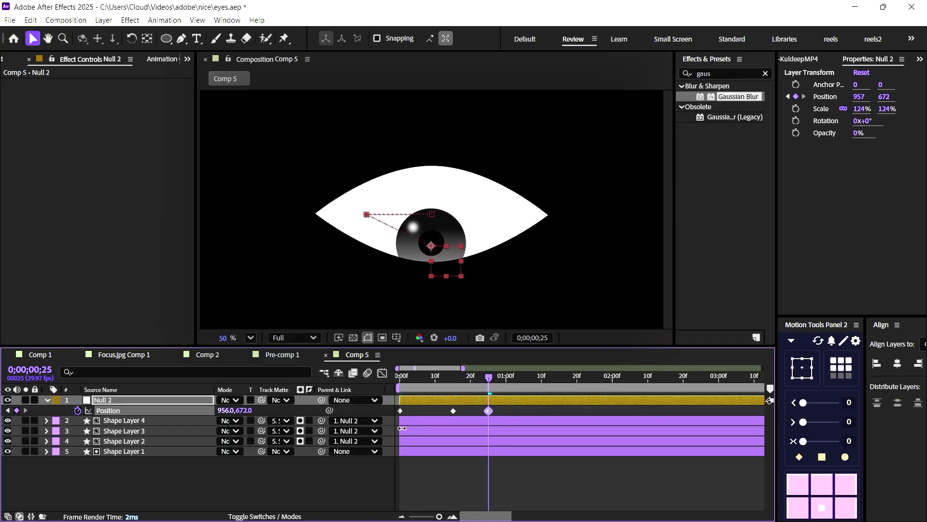
{"action": "left_click_drag", "start_coordinate": [497, 383], "coordinate": [533, 378]}
{"action": "left_click_drag", "start_coordinate": [225, 410], "coordinate": [319, 413]}
{"action": "left_click_drag", "start_coordinate": [252, 411], "coordinate": [211, 403]}
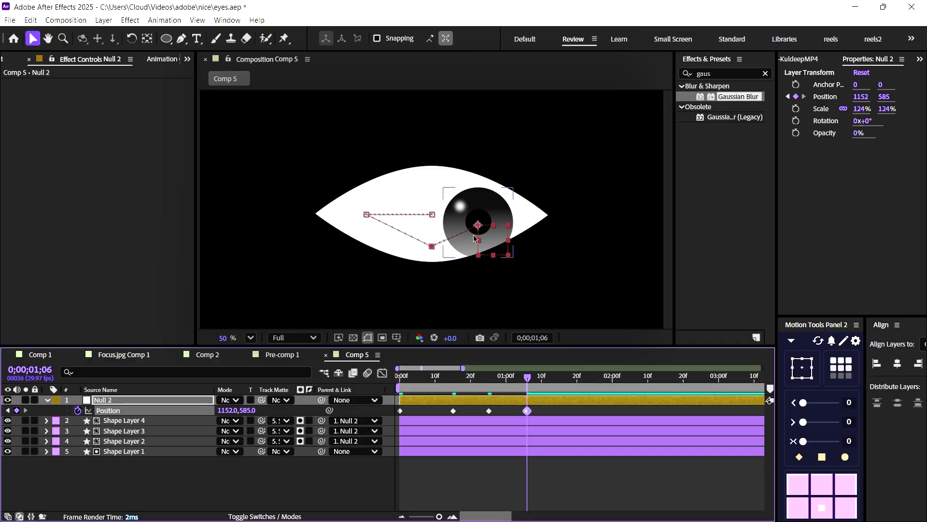
{"action": "left_click_drag", "start_coordinate": [479, 225], "coordinate": [502, 218]}
Add an up pose at 0;00;01;13 (962, 407) and Easy Ease all five keyframes.
{"action": "left_click_drag", "start_coordinate": [528, 389], "coordinate": [552, 389]}
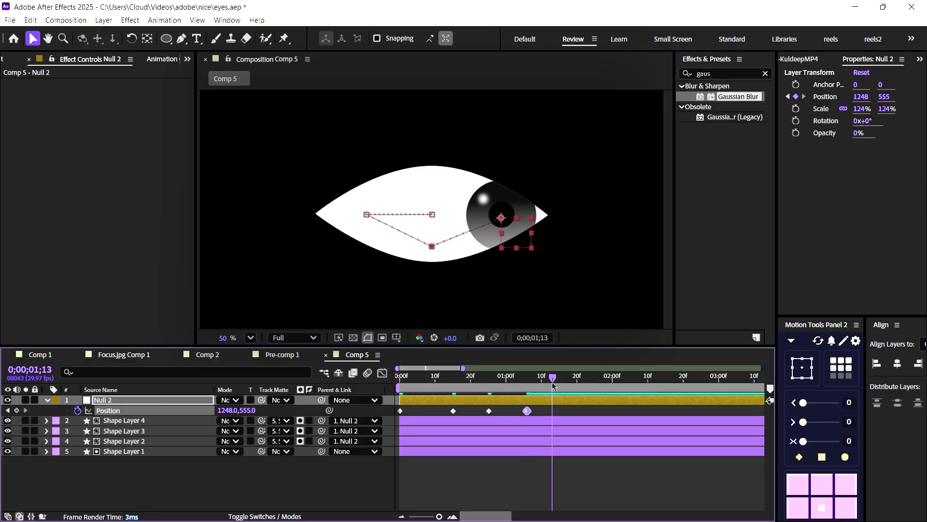
{"action": "left_click_drag", "start_coordinate": [502, 219], "coordinate": [432, 182]}
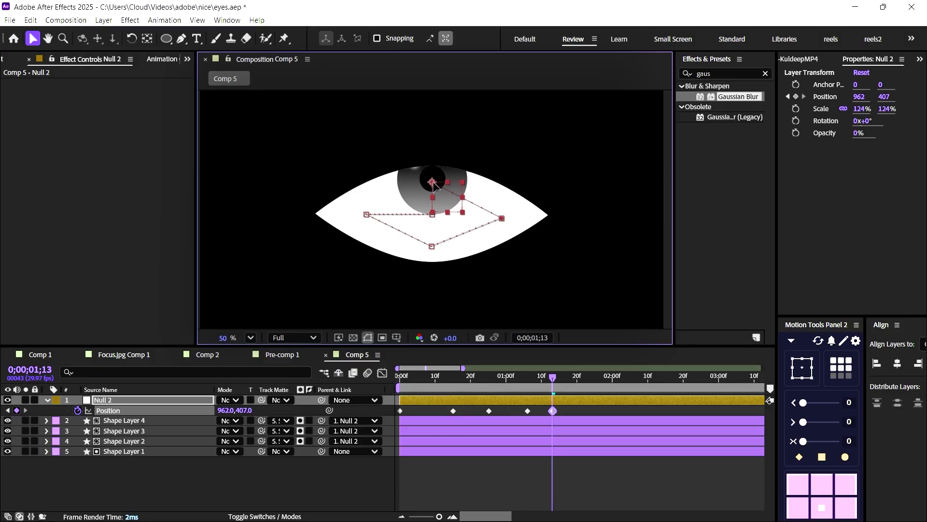
{"action": "left_click", "coordinate": [312, 481]}
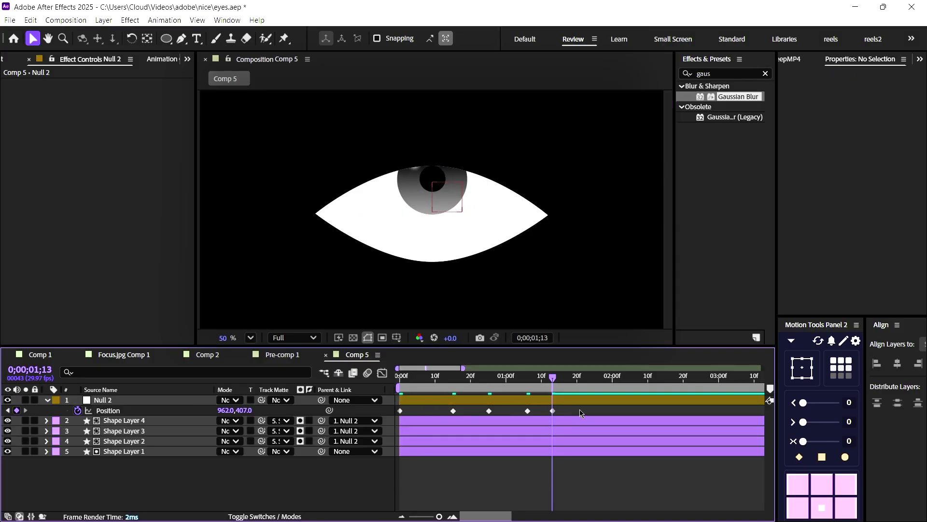
{"action": "left_click_drag", "start_coordinate": [581, 413], "coordinate": [388, 412]}
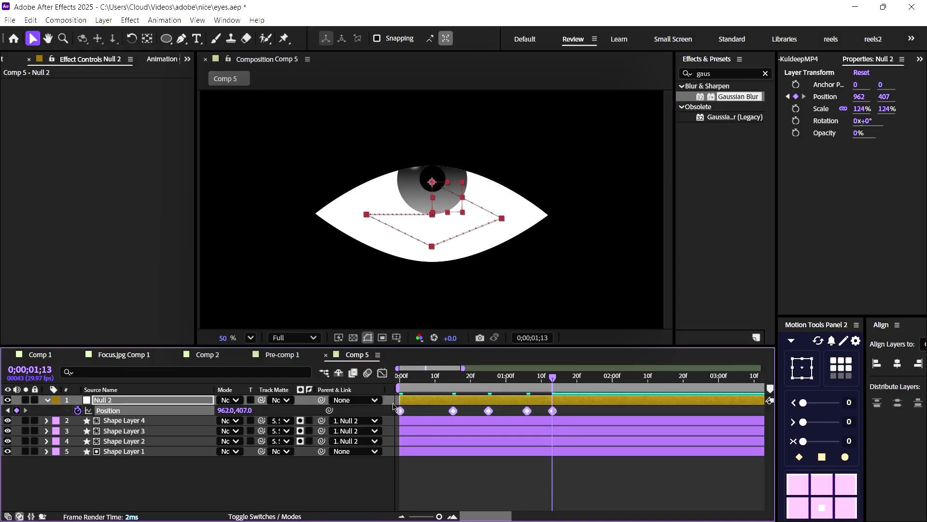
{"action": "key", "text": "F9"}
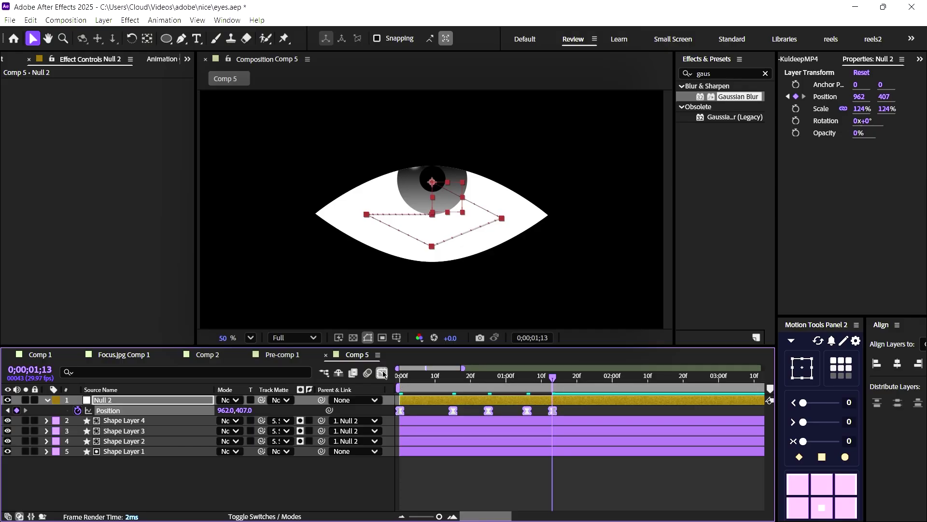
In the Graph Editor, lengthen keyframe influence for sharper speed peaks and preview the motion.
{"action": "left_click", "coordinate": [382, 373]}
{"action": "left_click_drag", "start_coordinate": [610, 444], "coordinate": [387, 475]}
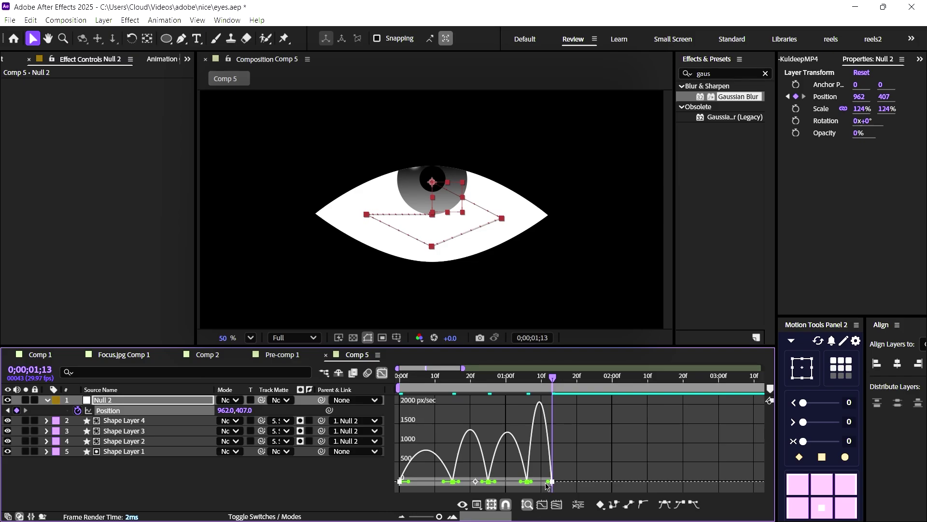
{"action": "left_click_drag", "start_coordinate": [547, 486], "coordinate": [503, 483]}
{"action": "left_click", "coordinate": [566, 462]}
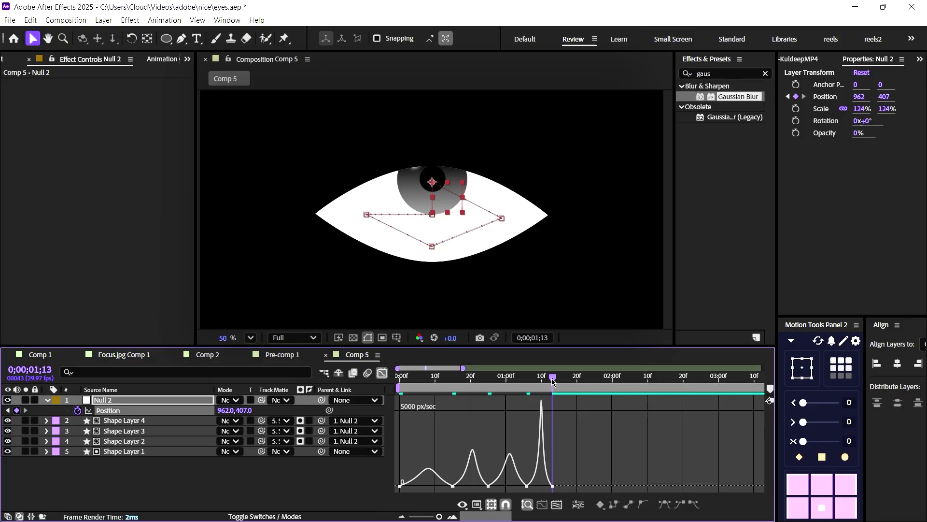
{"action": "key", "text": "space"}
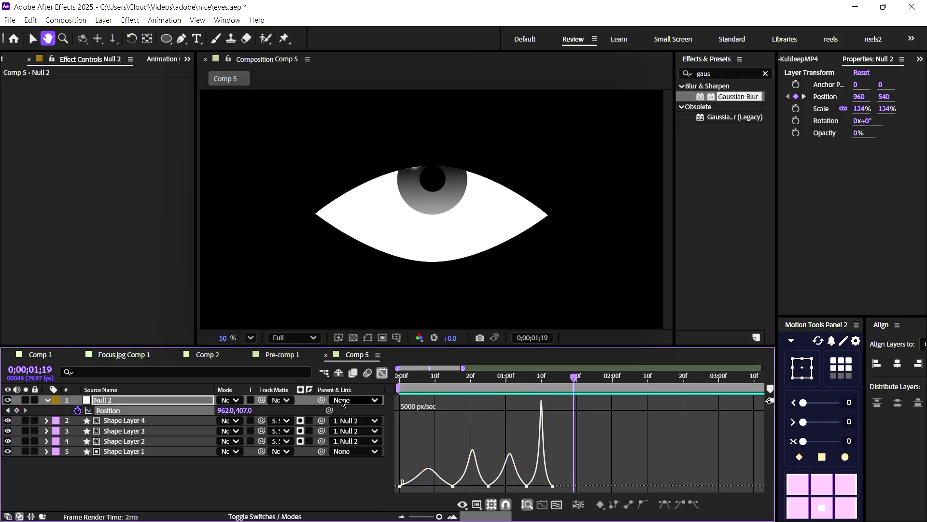
{"action": "key", "text": "space"}
{"action": "key", "text": "shift+F3"}
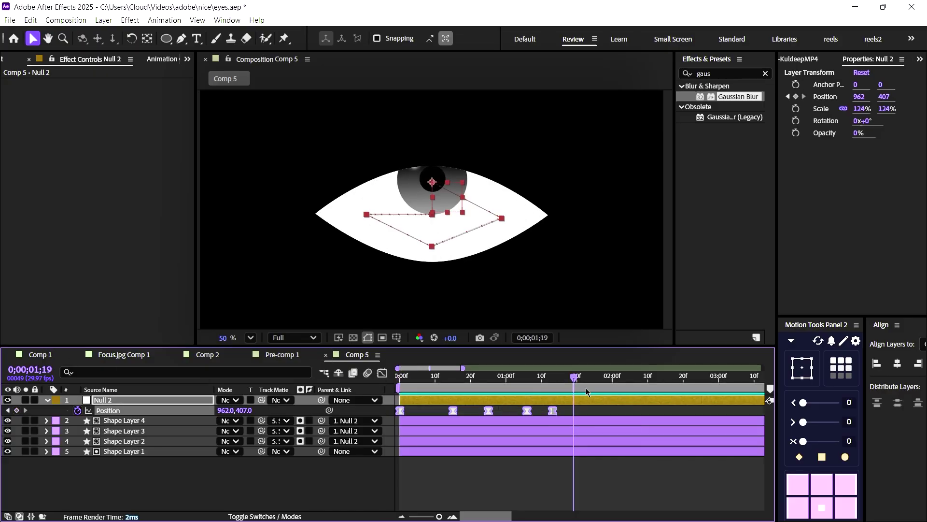
{"action": "key", "text": "shift+F3"}
{"action": "key", "text": "shift+F3"}
Start spreading Null 2's Position keyframes later in the timeline and preview.
{"action": "left_click", "coordinate": [387, 480]}
{"action": "left_click", "coordinate": [650, 509]}
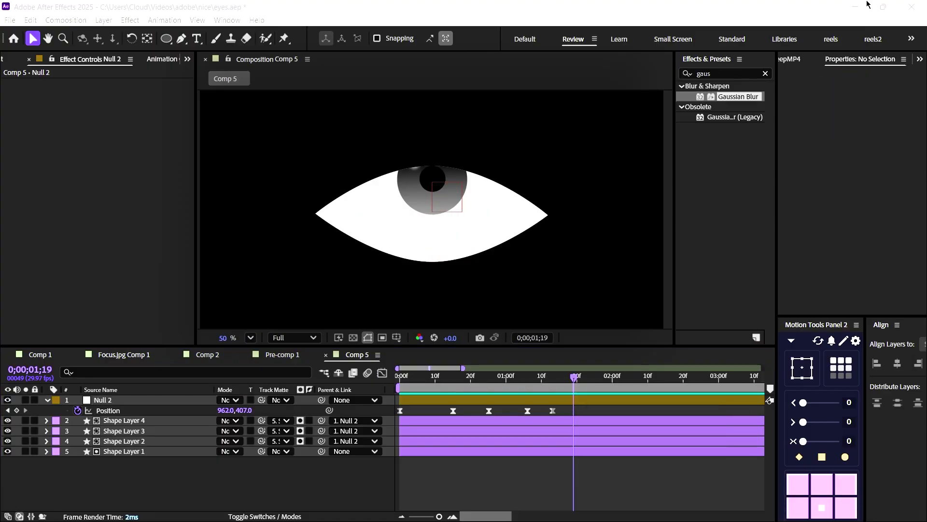
{"action": "left_click_drag", "start_coordinate": [488, 411], "coordinate": [509, 410]}
{"action": "left_click_drag", "start_coordinate": [453, 411], "coordinate": [470, 411]}
{"action": "mouse_move", "coordinate": [553, 410]}
{"action": "left_mouse_down"}
{"action": "mouse_move", "coordinate": [606, 411]}
{"action": "mouse_move", "coordinate": [563, 410]}
{"action": "left_mouse_up"}
{"action": "key", "text": "Home"}
{"action": "key", "text": "space"}
Space the keyframes about a second apart so the glance lasts roughly four seconds.
{"action": "key", "text": "space"}
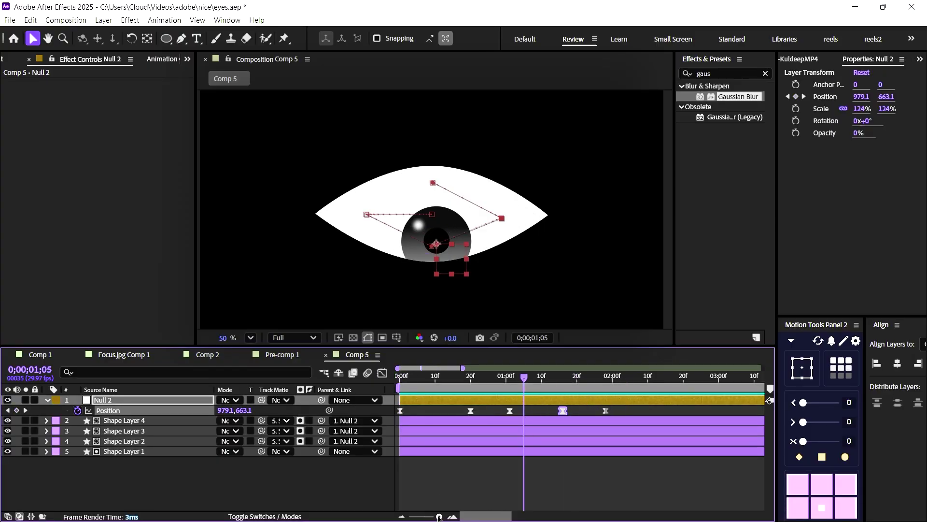
{"action": "left_click_drag", "start_coordinate": [439, 517], "coordinate": [437, 517]}
{"action": "left_click_drag", "start_coordinate": [548, 411], "coordinate": [619, 411]}
{"action": "left_click_drag", "start_coordinate": [517, 411], "coordinate": [667, 410]}
{"action": "left_click_drag", "start_coordinate": [479, 410], "coordinate": [515, 411]}
{"action": "left_click_drag", "start_coordinate": [452, 411], "coordinate": [477, 411]}
{"action": "left_click_drag", "start_coordinate": [515, 410], "coordinate": [630, 411]}
{"action": "left_click_drag", "start_coordinate": [667, 410], "coordinate": [708, 411]}
{"action": "key", "text": "Home"}
{"action": "key", "text": "space"}
{"action": "key", "text": "space"}
{"action": "key", "text": "Home"}
{"action": "key", "text": "space"}
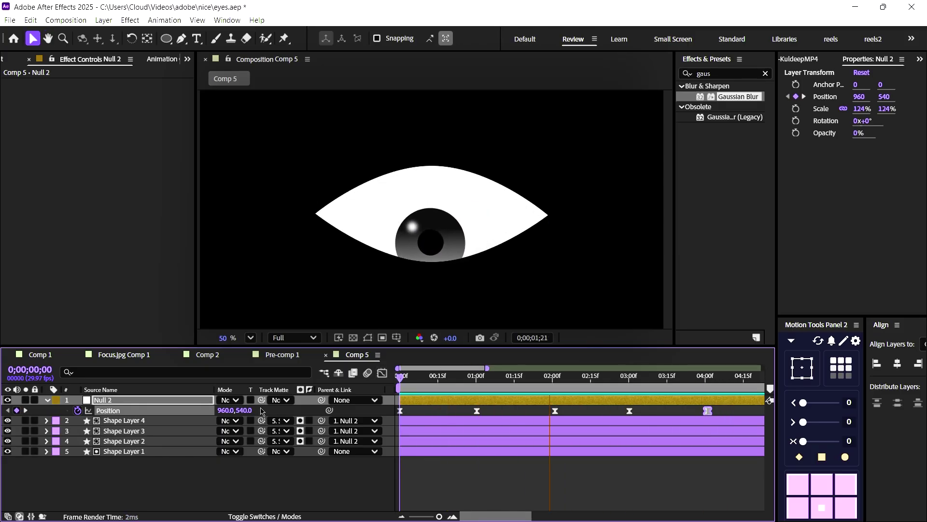
{"action": "key", "text": "space"}
Add an Inner Shadow to Shape Layer 1 with Size 47 and Choke 20%.
{"action": "right_click", "coordinate": [164, 456]}
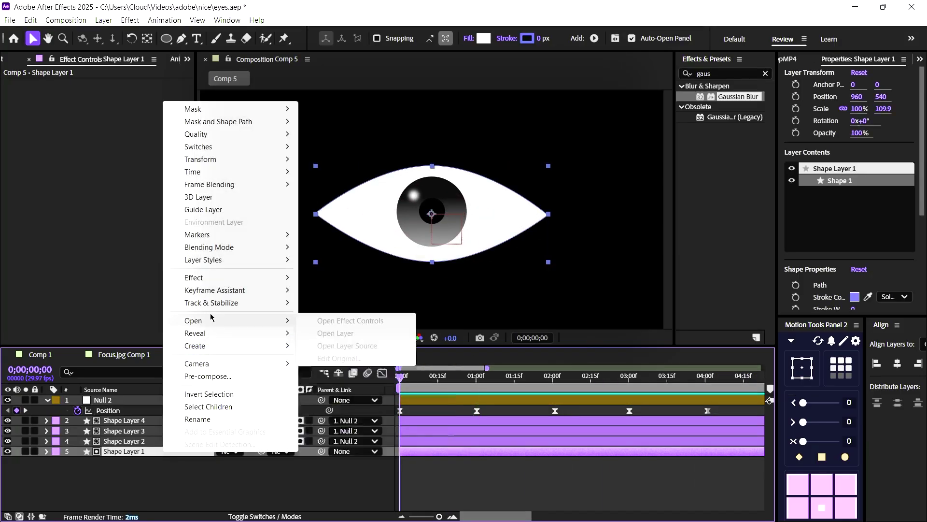
{"action": "mouse_move", "coordinate": [271, 260]}
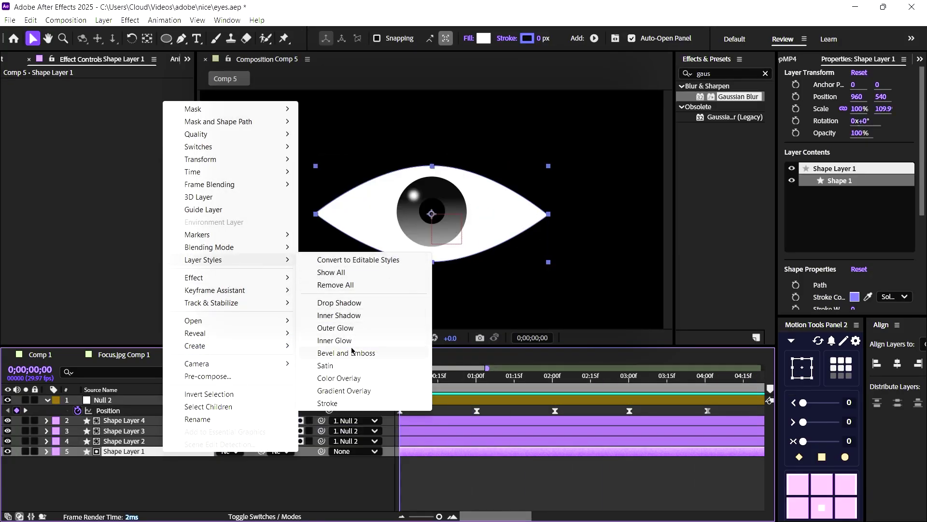
{"action": "left_click", "coordinate": [346, 318]}
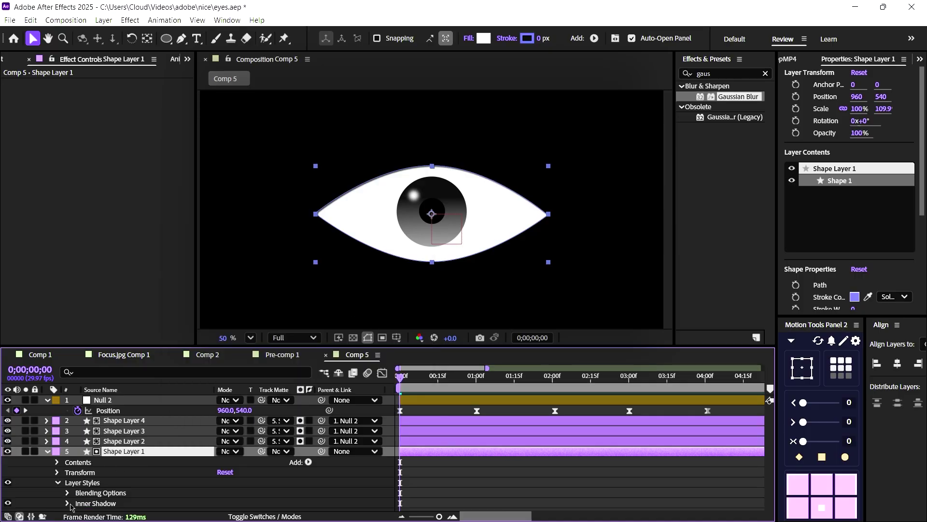
{"action": "left_click", "coordinate": [67, 503]}
{"action": "scroll", "coordinate": [214, 473], "scroll_direction": "down", "scroll_amount": 3}
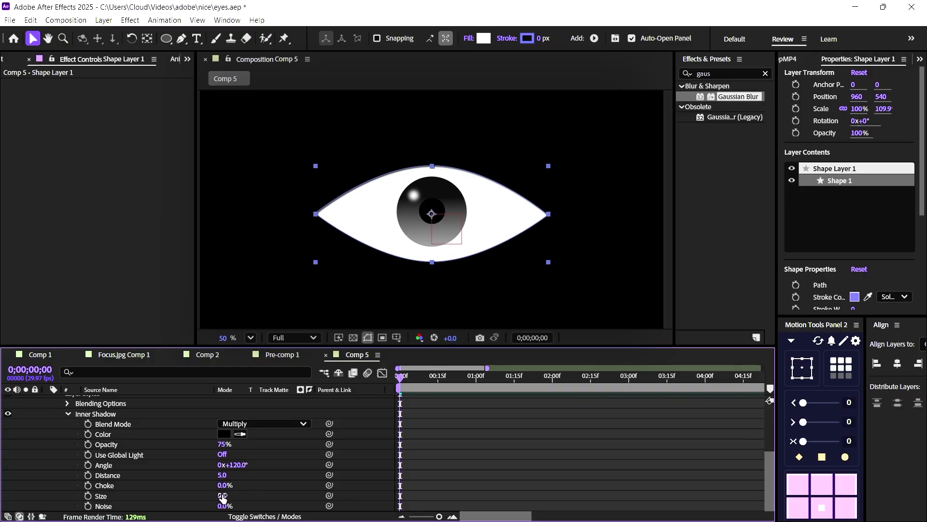
{"action": "left_click_drag", "start_coordinate": [222, 498], "coordinate": [239, 495]}
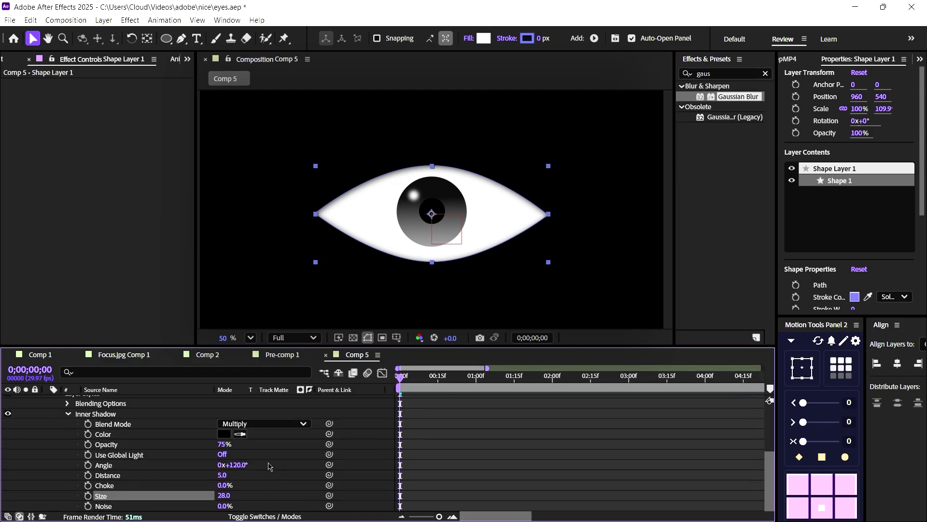
{"action": "mouse_move", "coordinate": [225, 496]}
{"action": "left_mouse_down"}
{"action": "mouse_move", "coordinate": [200, 498]}
{"action": "mouse_move", "coordinate": [238, 482]}
{"action": "mouse_move", "coordinate": [231, 495]}
{"action": "left_mouse_up"}
{"action": "left_click", "coordinate": [292, 500]}
{"action": "left_click", "coordinate": [375, 285]}
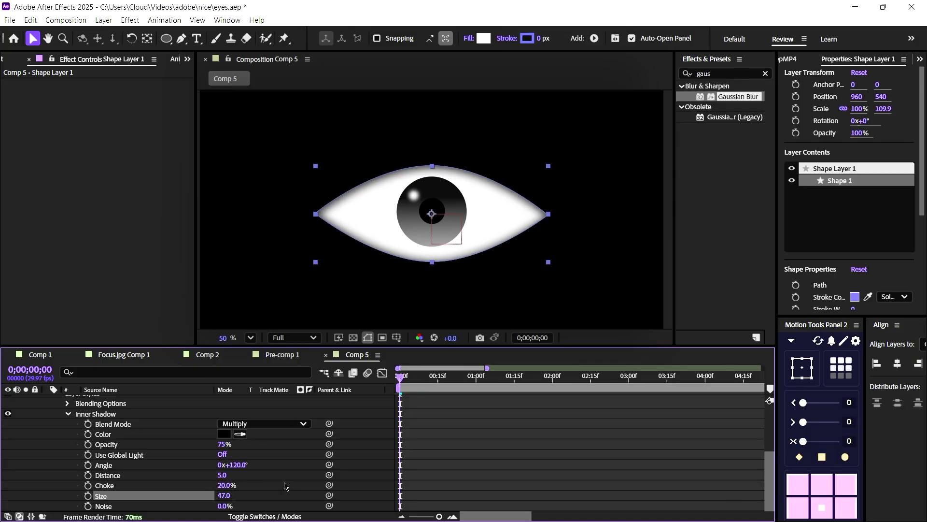
{"action": "left_click", "coordinate": [284, 486]}
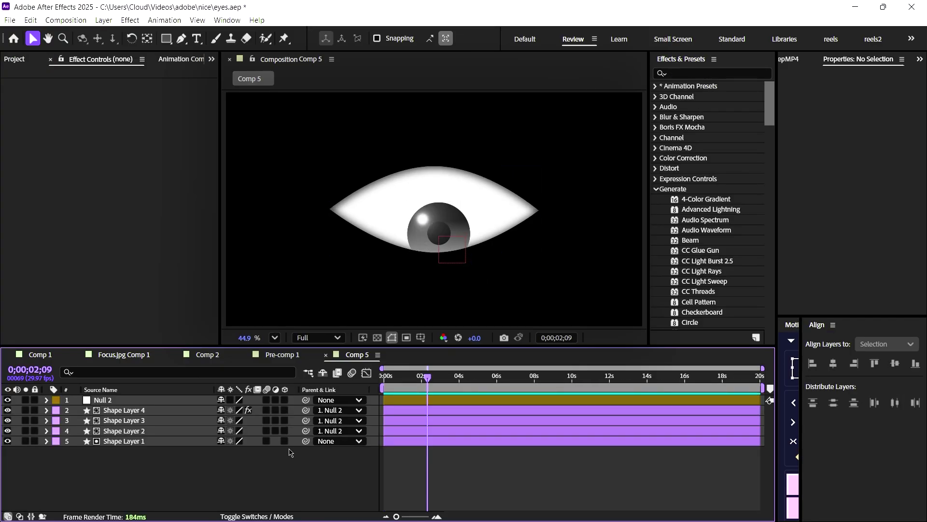
Turn on the 3D Layer switch for all five layers.
{"action": "left_click_drag", "start_coordinate": [284, 441], "coordinate": [285, 399]}
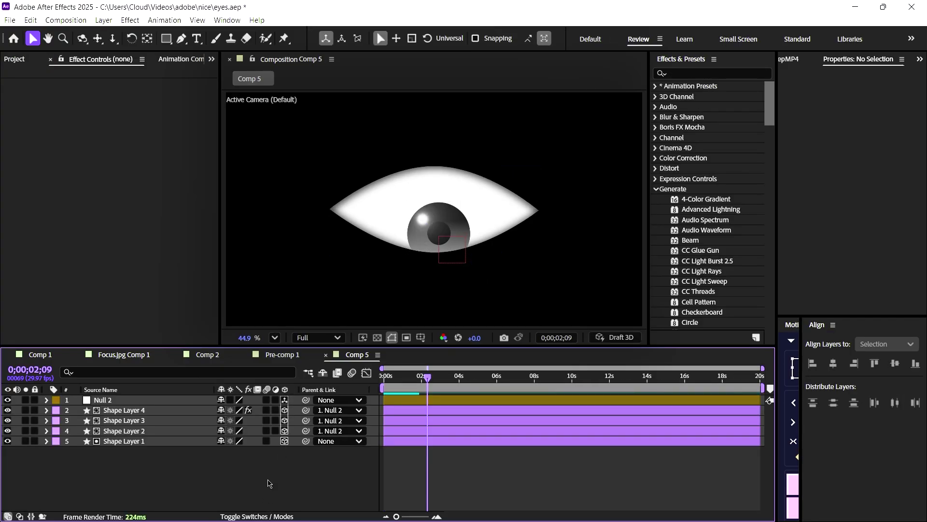
{"action": "right_click", "coordinate": [269, 483]}
{"action": "mouse_move", "coordinate": [379, 337]}
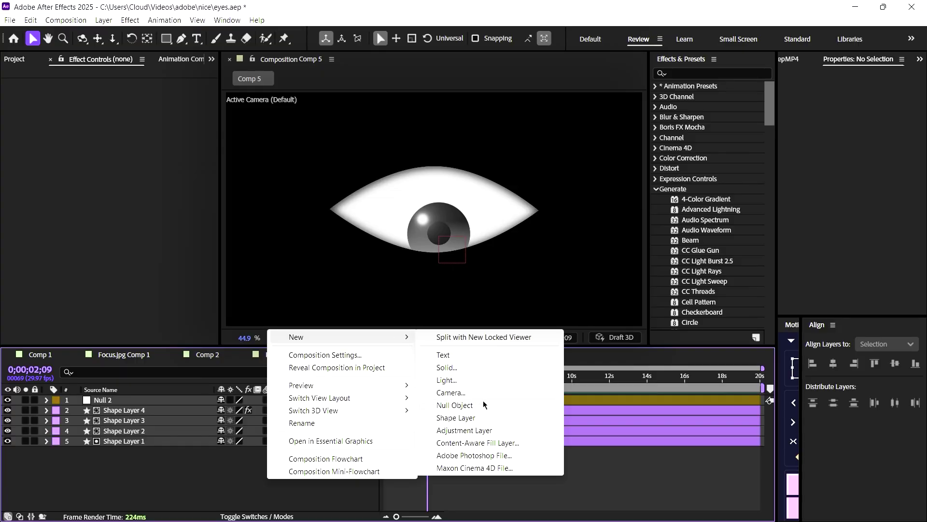
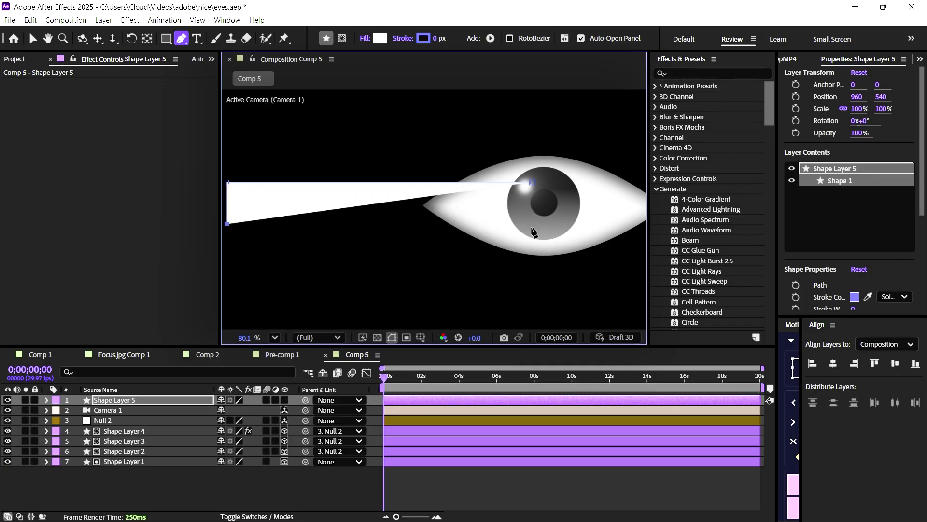
Close the beam path into a rectangle and pull its right-hand corners together at the pupil.
{"action": "left_click", "coordinate": [531, 223]}
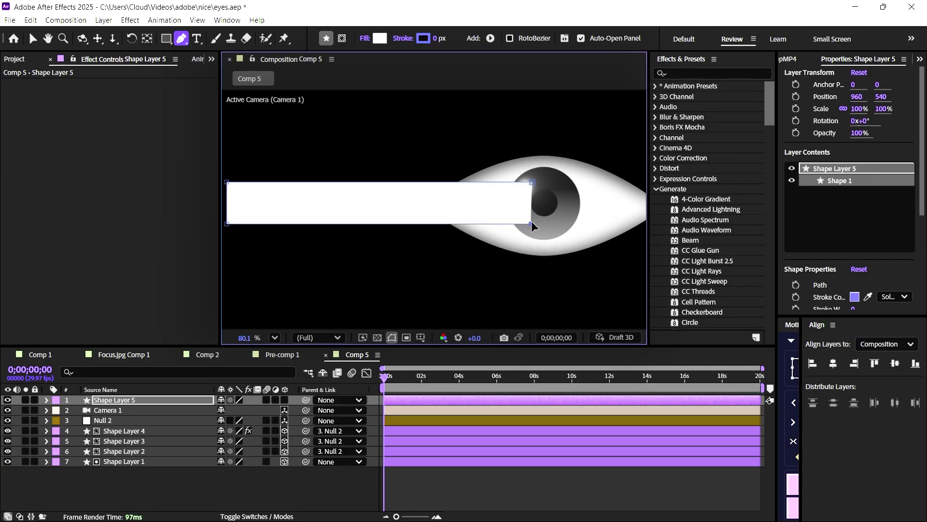
{"action": "key", "text": "ctrl+z"}
{"action": "left_click", "coordinate": [532, 223]}
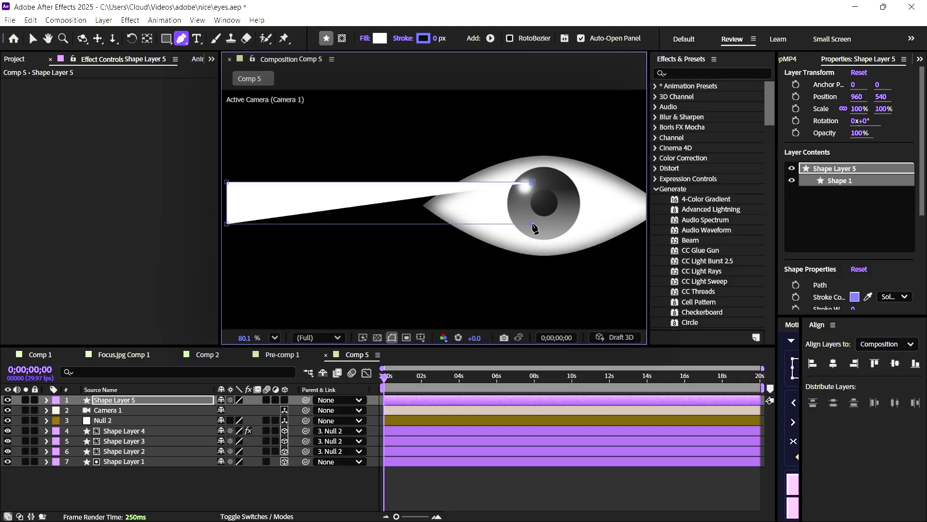
{"action": "left_click", "coordinate": [533, 182]}
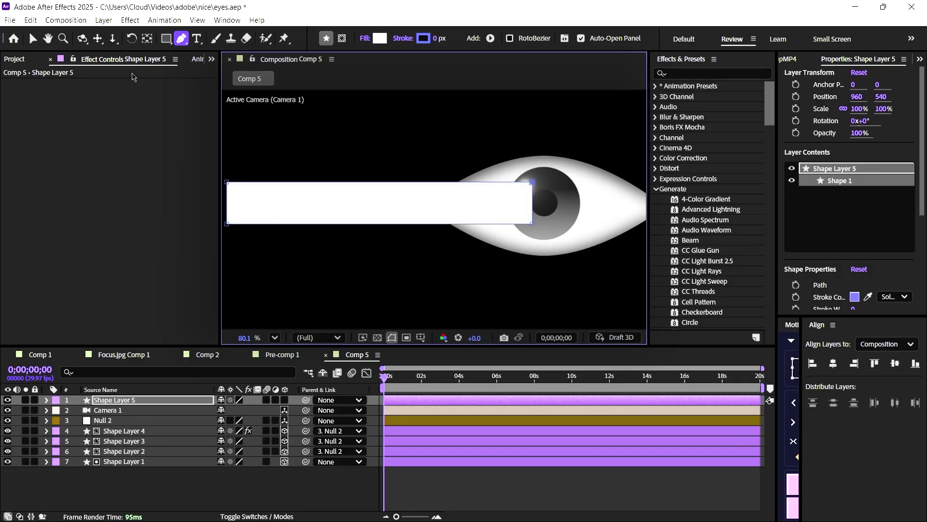
{"action": "key", "text": "v"}
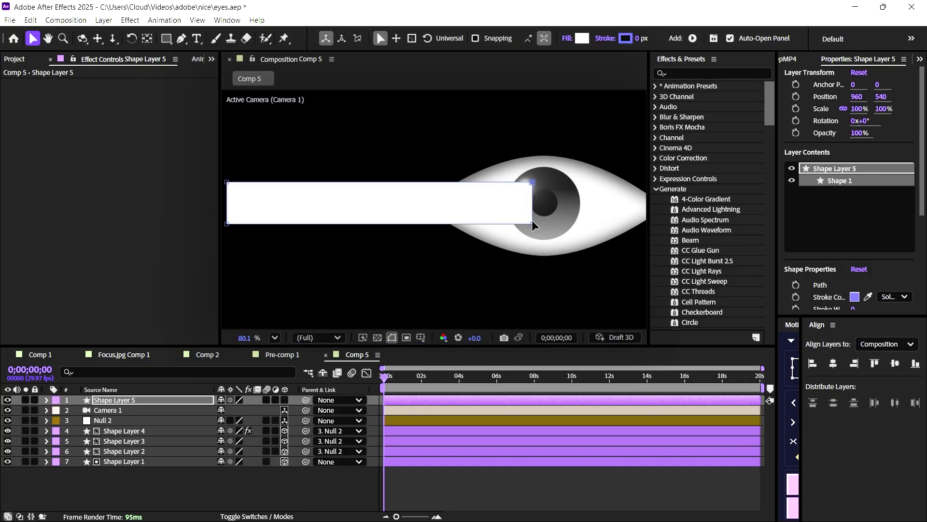
{"action": "left_click_drag", "start_coordinate": [533, 224], "coordinate": [533, 198]}
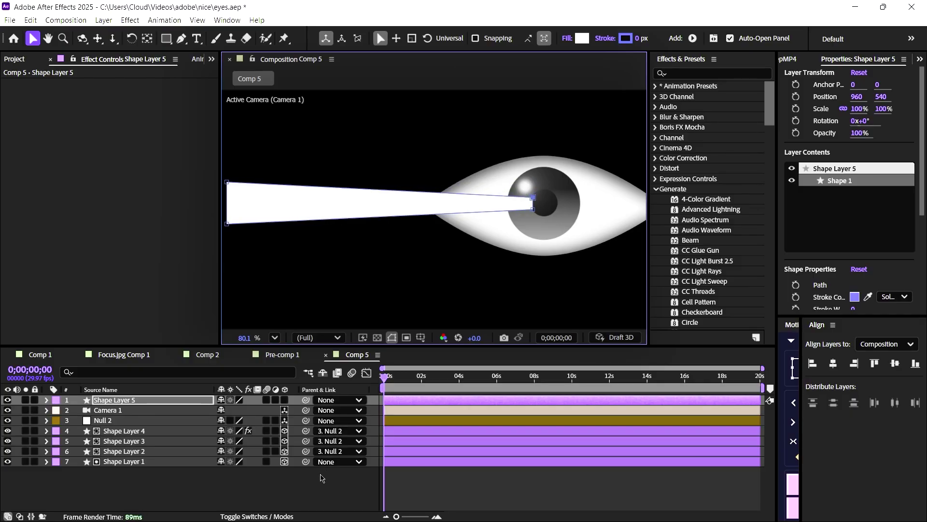
{"action": "left_click", "coordinate": [323, 478]}
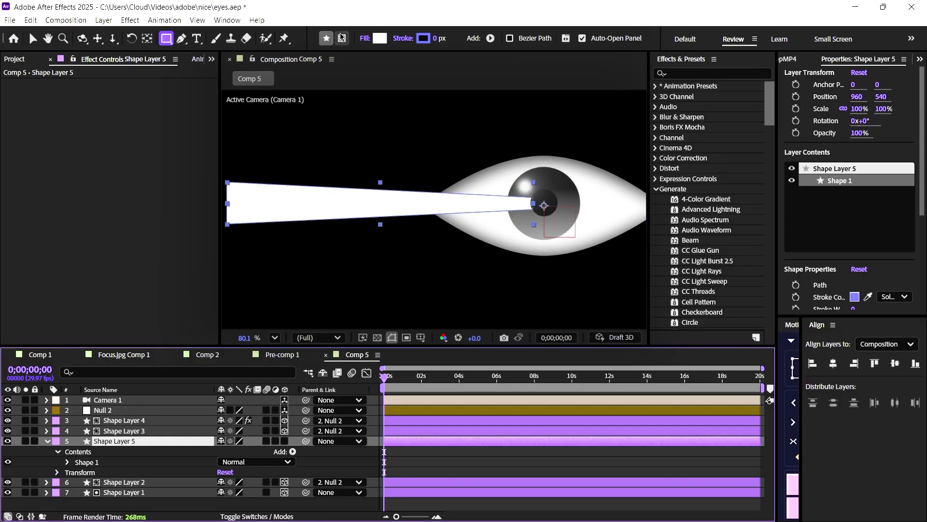
Mask the beam's left end with an inverted rectangle mask feathered to 121 px.
{"action": "left_click", "coordinate": [342, 38]}
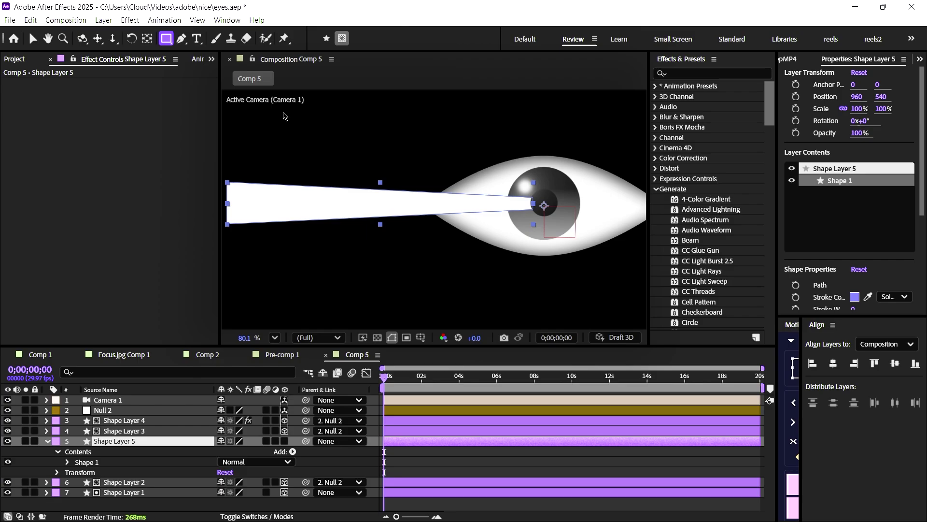
{"action": "left_click_drag", "start_coordinate": [223, 168], "coordinate": [281, 243]}
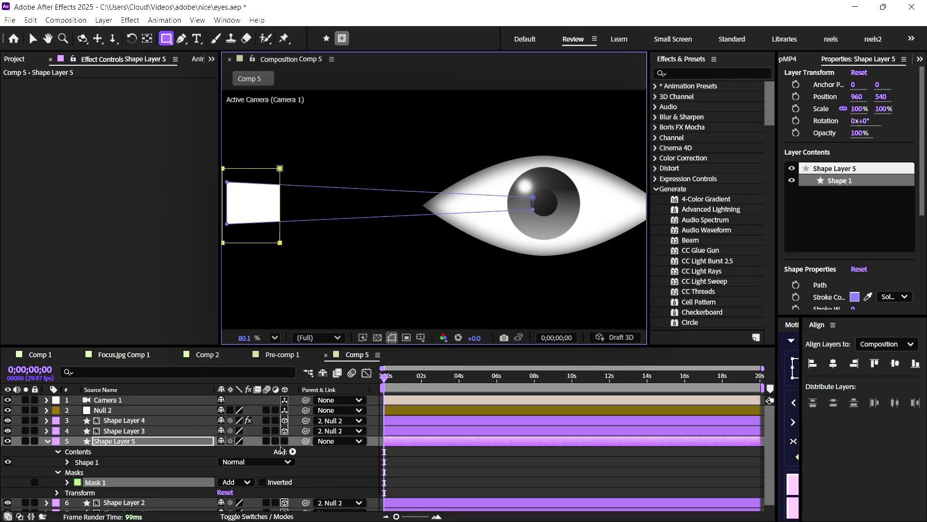
{"action": "left_click", "coordinate": [262, 483]}
{"action": "left_click", "coordinate": [67, 483]}
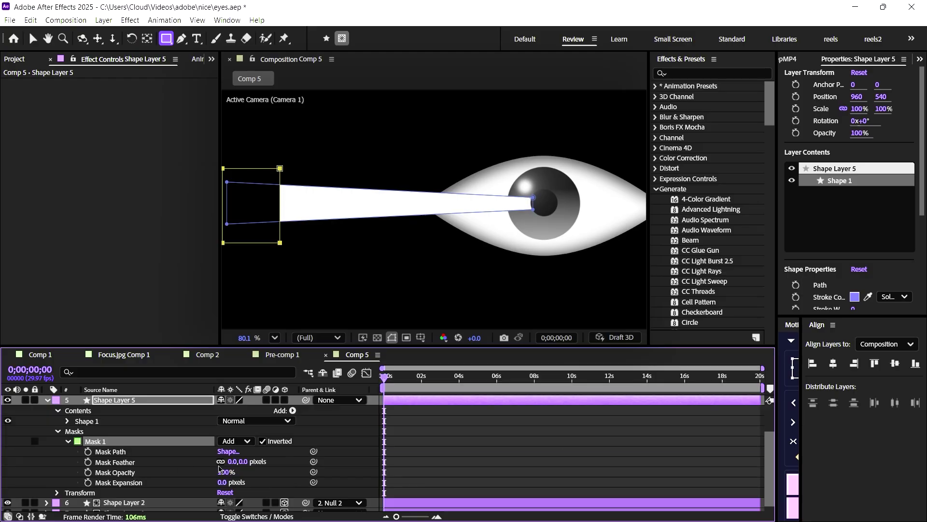
{"action": "left_click_drag", "start_coordinate": [235, 461], "coordinate": [307, 458]}
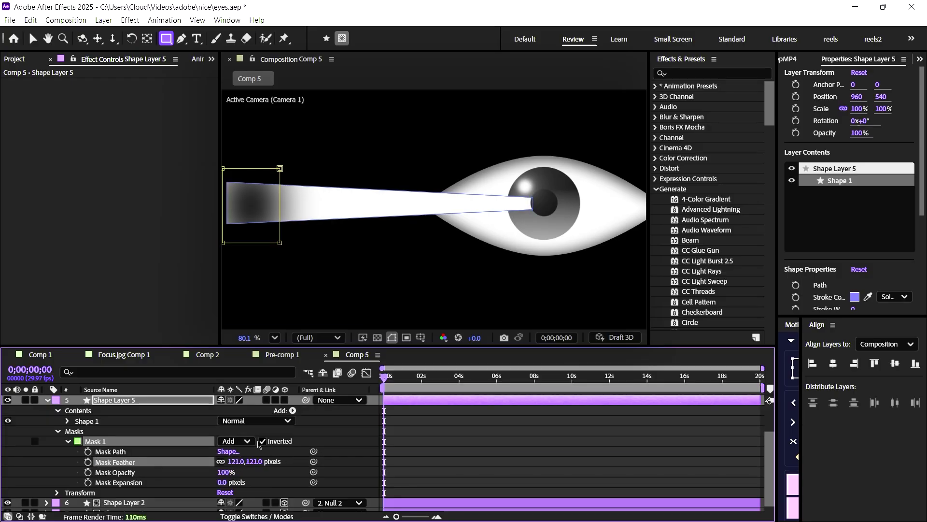
Try the Subtract mask mode, revert it, and reduce the mask feather to 64 px.
{"action": "left_click", "coordinate": [262, 441]}
{"action": "left_click", "coordinate": [248, 441]}
{"action": "left_click", "coordinate": [259, 384]}
{"action": "key", "text": "ctrl+z"}
{"action": "key", "text": "ctrl+z"}
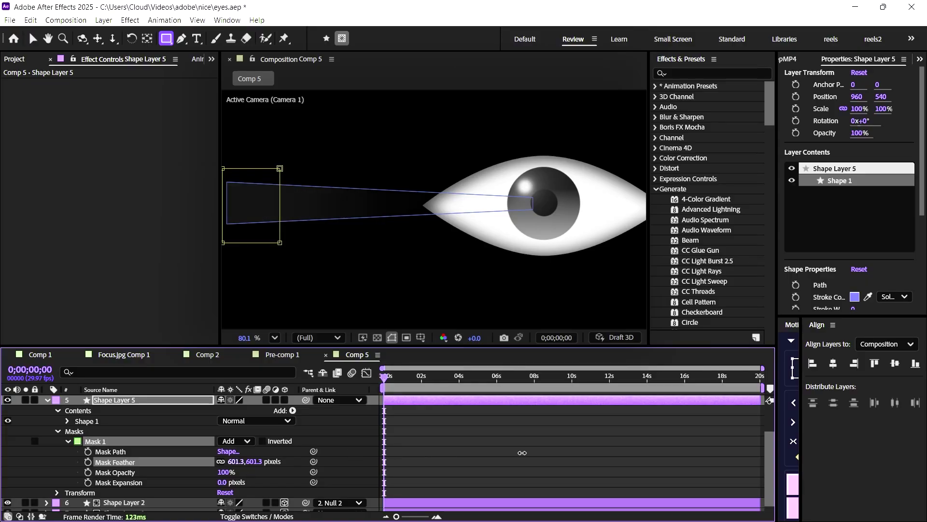
{"action": "left_click_drag", "start_coordinate": [247, 461], "coordinate": [209, 441]}
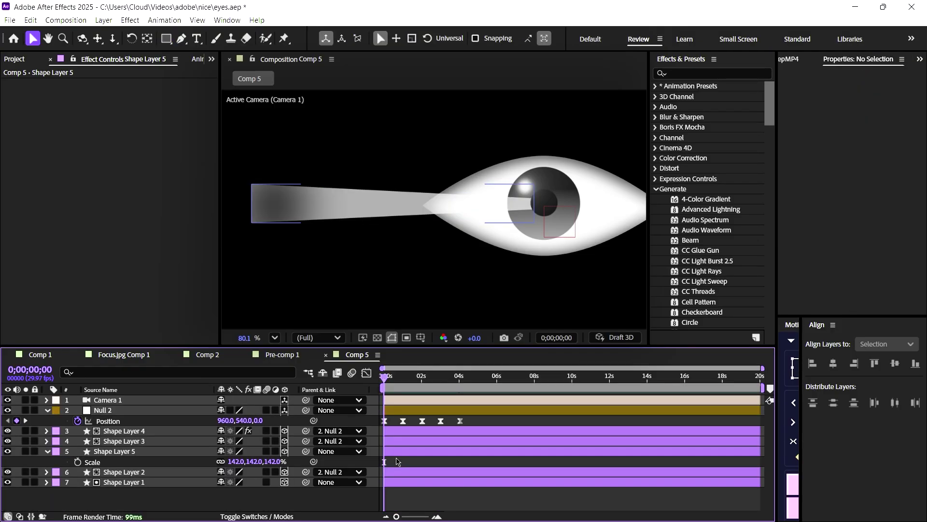
Stretch Shape Layer 5 vertically to 265.1% scale and nudge it slightly right.
{"action": "left_click", "coordinate": [301, 235]}
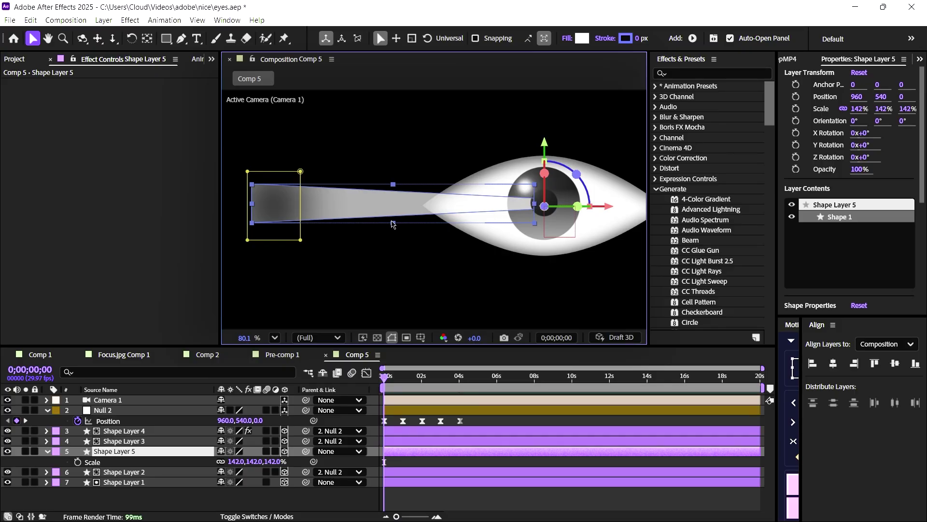
{"action": "left_click_drag", "start_coordinate": [392, 223], "coordinate": [393, 238]}
{"action": "left_click", "coordinate": [487, 419]}
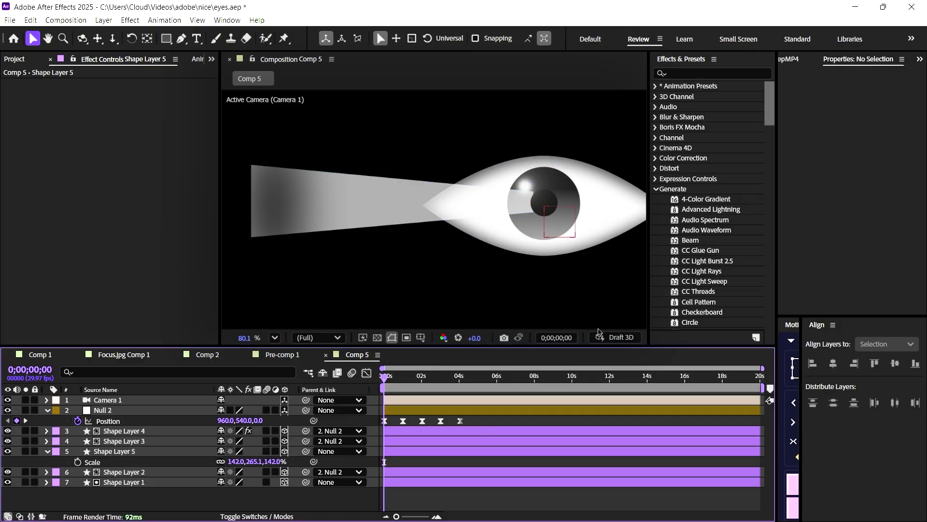
{"action": "left_click_drag", "start_coordinate": [369, 197], "coordinate": [371, 198]}
{"action": "left_click", "coordinate": [469, 424]}
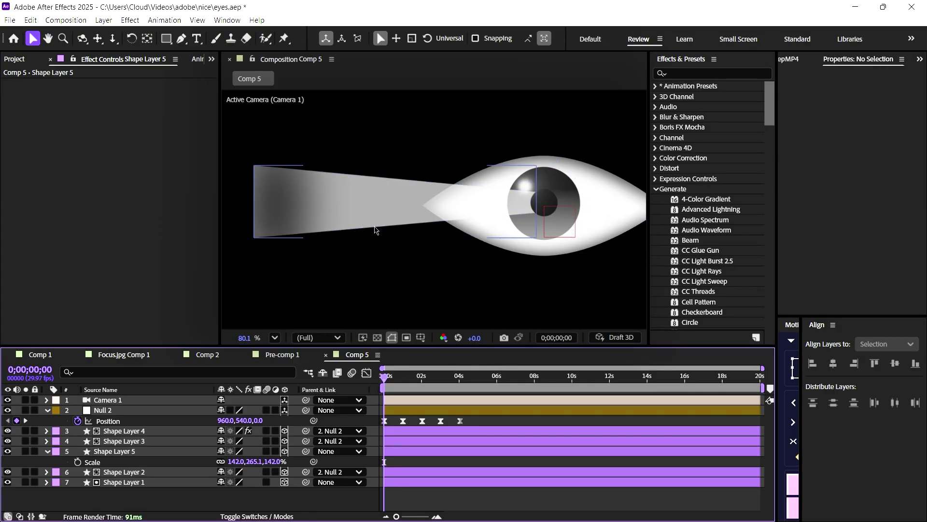
{"action": "left_click", "coordinate": [364, 217]}
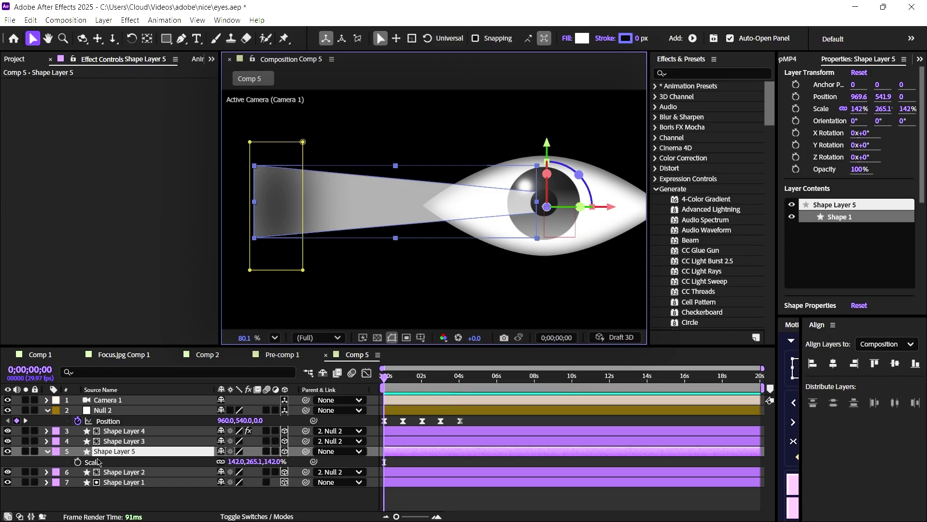
Keyframe the beam's Scale and set it to 0% at frame 11.
{"action": "left_click", "coordinate": [78, 462]}
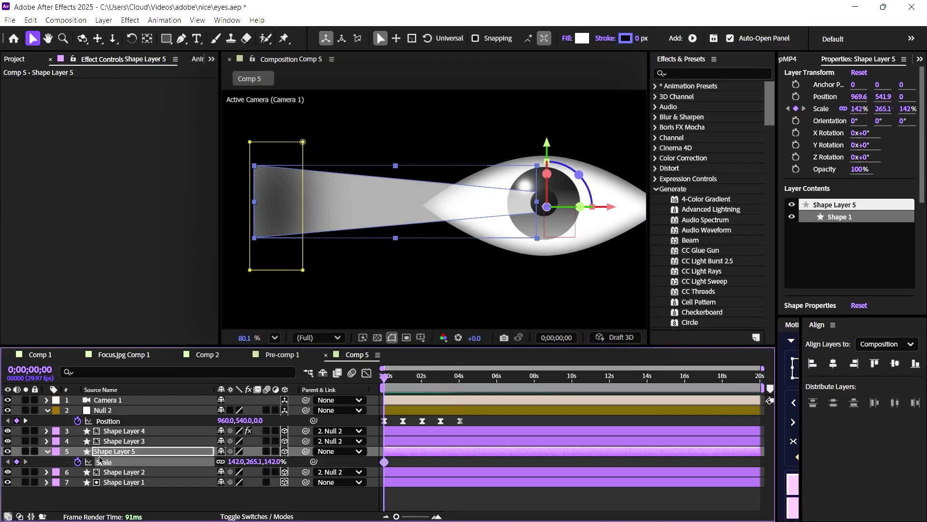
{"action": "left_click_drag", "start_coordinate": [384, 463], "coordinate": [406, 462]}
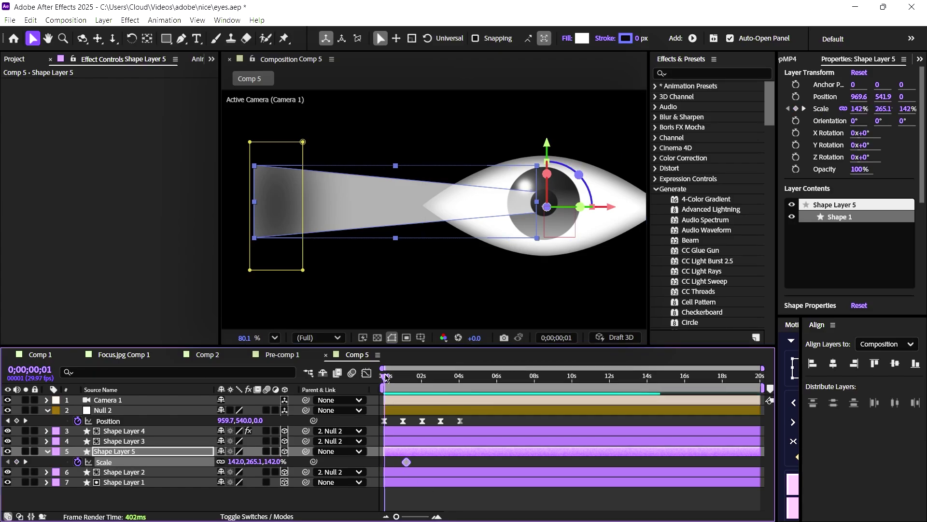
{"action": "left_click_drag", "start_coordinate": [385, 376], "coordinate": [392, 375]}
{"action": "left_click_drag", "start_coordinate": [396, 516], "coordinate": [424, 517]}
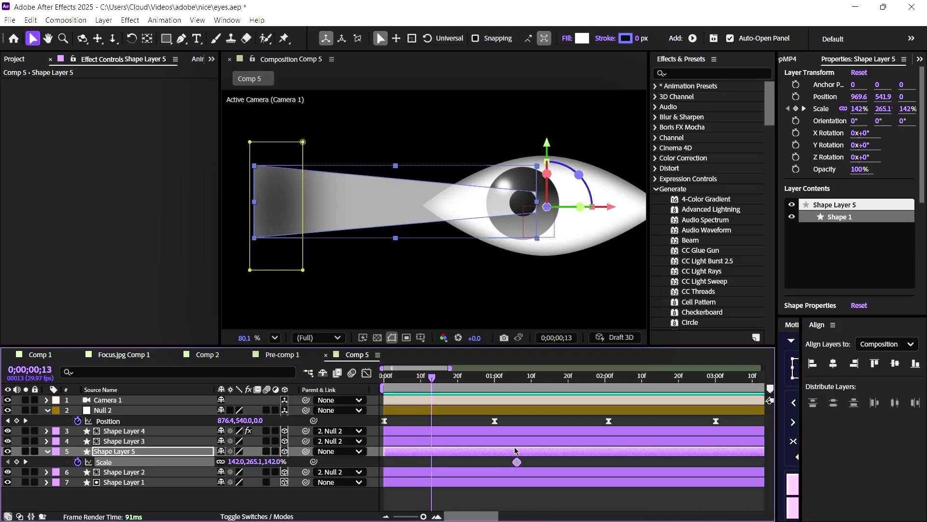
{"action": "left_click_drag", "start_coordinate": [517, 462], "coordinate": [487, 462]}
{"action": "left_click", "coordinate": [424, 376]}
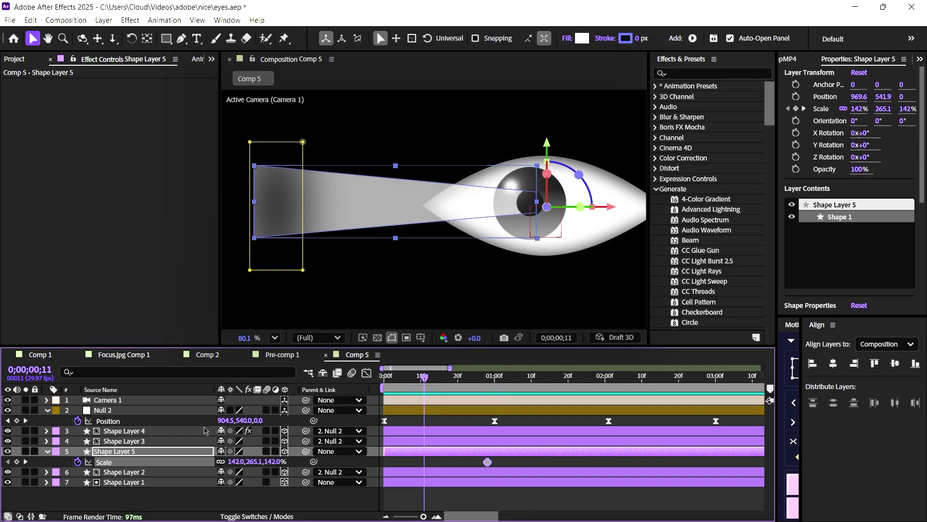
{"action": "left_click", "coordinate": [236, 462]}
{"action": "type", "text": "0"}
{"action": "left_click", "coordinate": [339, 500]}
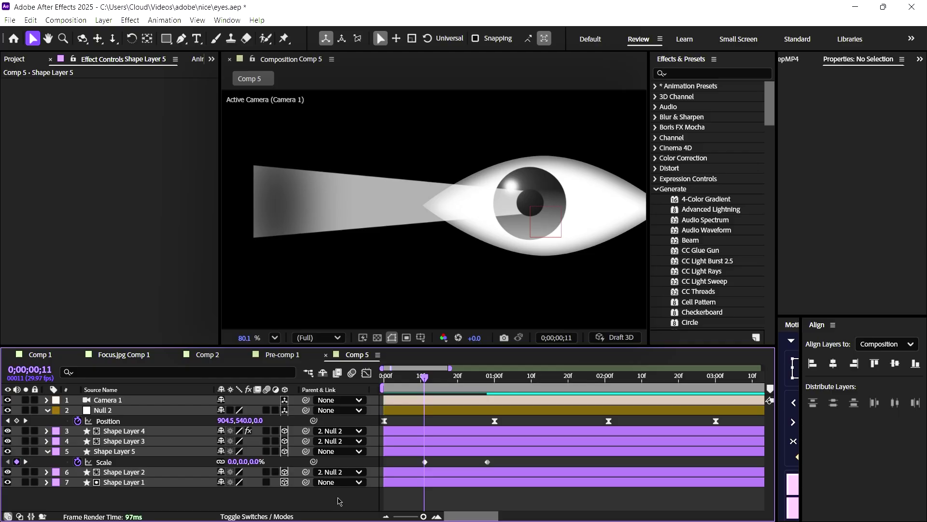
Reveal Shape Layer 5's Rotation property, undoing the zero-scale change along the way.
{"action": "left_click", "coordinate": [139, 456]}
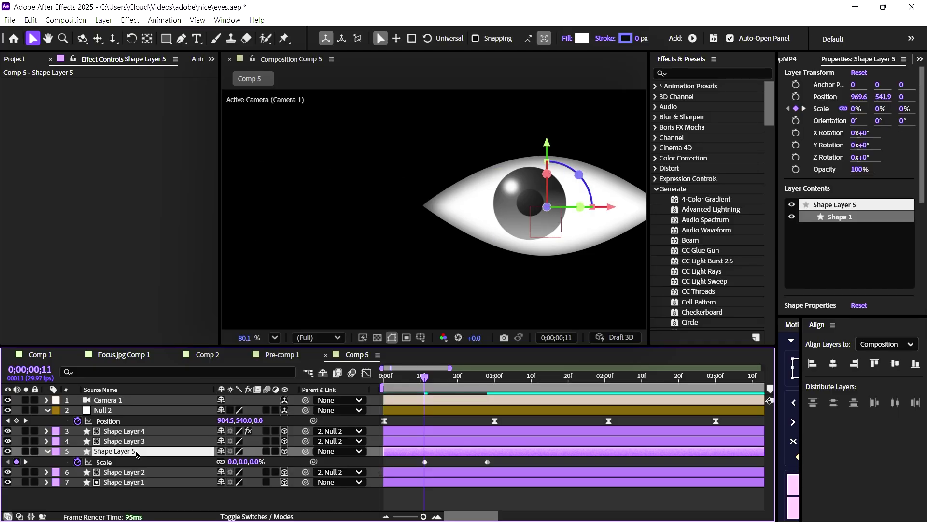
{"action": "key", "text": "r"}
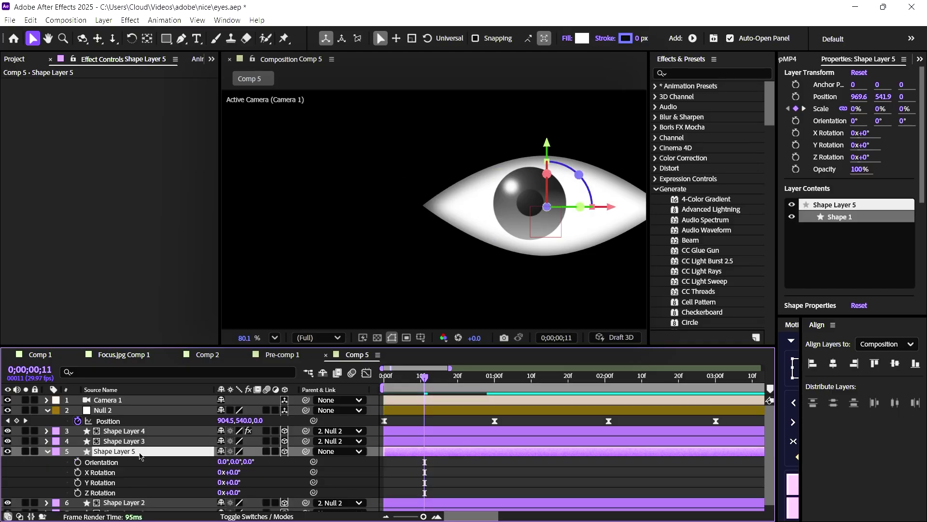
{"action": "left_click", "coordinate": [423, 381]}
{"action": "key", "text": "ctrl+z"}
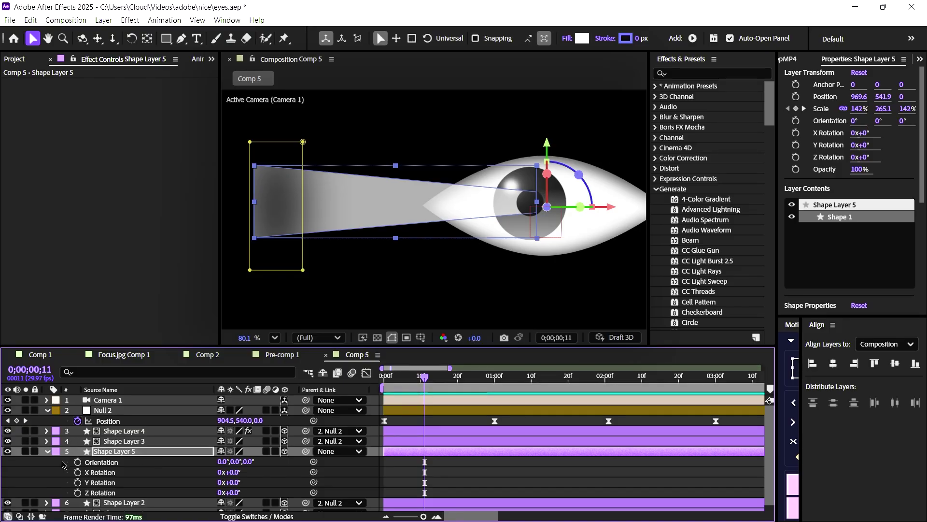
{"action": "key", "text": "s"}
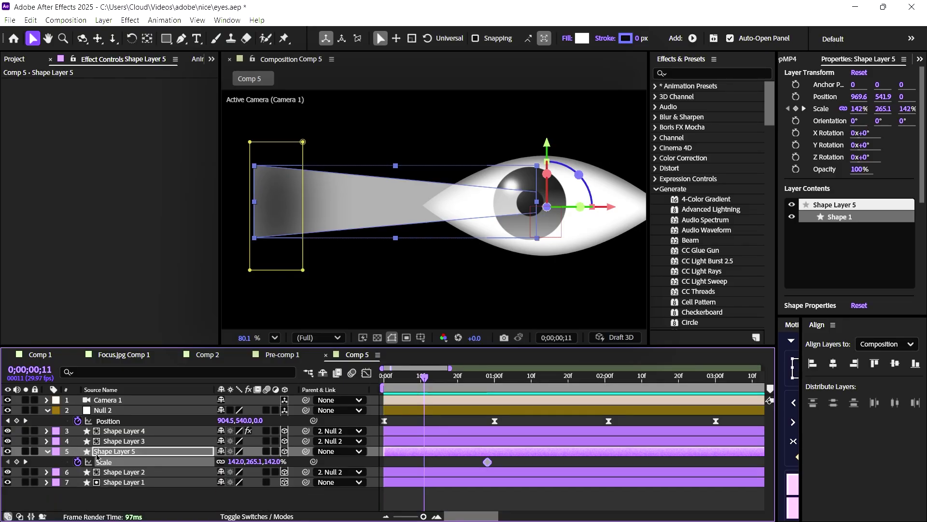
{"action": "key", "text": "r"}
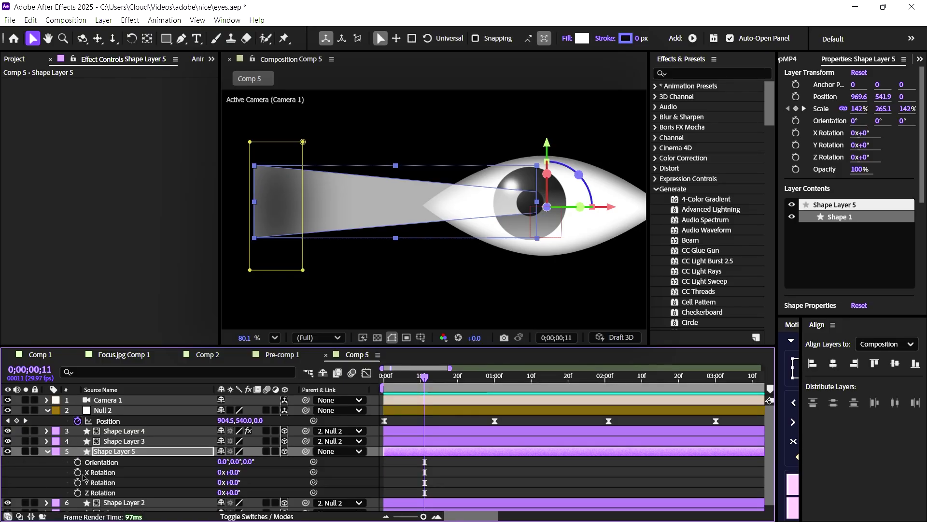
Add a Z Rotation keyframe aligned with Scale at 14°, reset Scale to 0%, and preview.
{"action": "left_click", "coordinate": [78, 492]}
{"action": "key", "text": "u"}
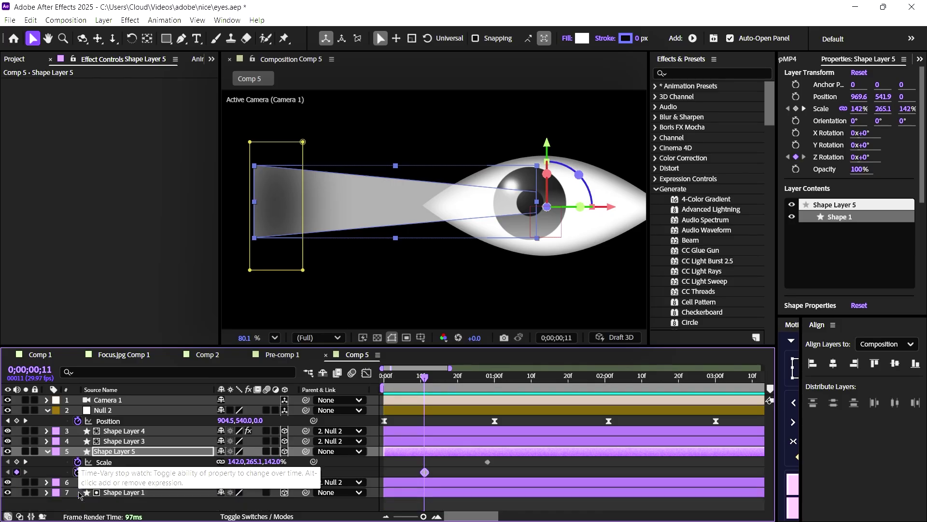
{"action": "left_click_drag", "start_coordinate": [425, 472], "coordinate": [488, 472]}
{"action": "left_click_drag", "start_coordinate": [236, 476], "coordinate": [242, 476]}
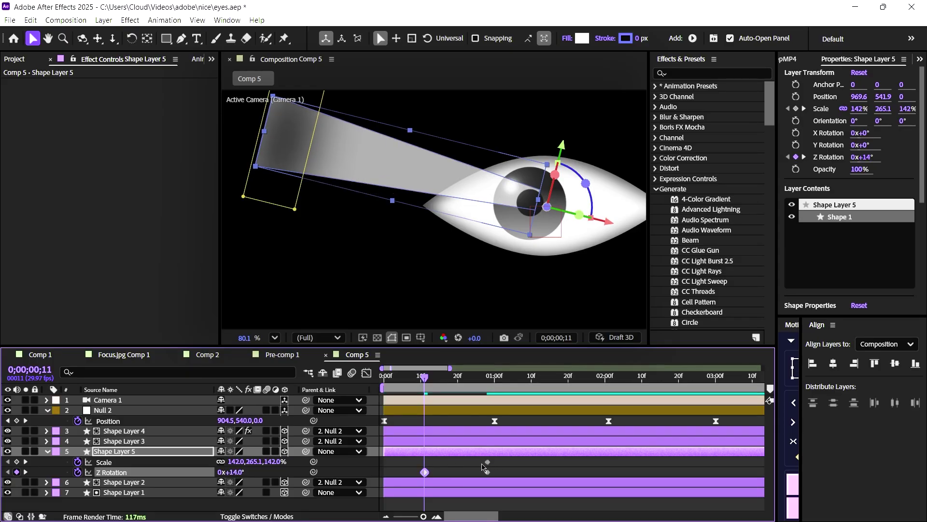
{"action": "left_click", "coordinate": [240, 461]}
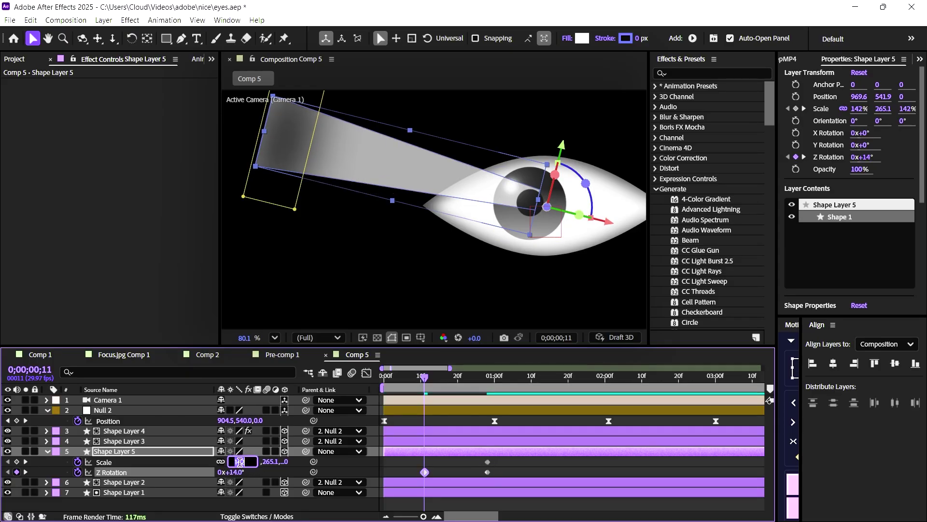
{"action": "left_click", "coordinate": [572, 468]}
{"action": "key", "text": "space"}
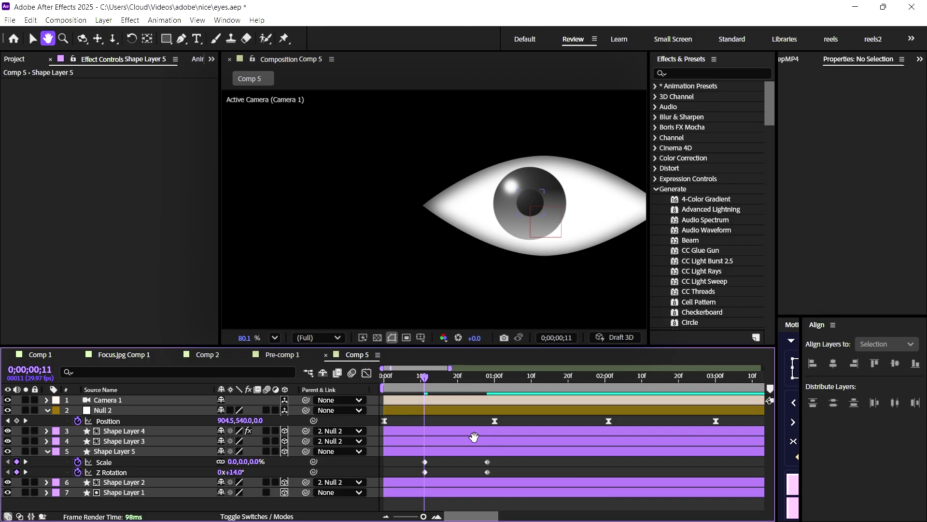
Apply Easy Ease to the beam's Scale and Z Rotation keyframes and select their end keyframes in the speed graph.
{"action": "key", "text": "space"}
{"action": "scroll", "coordinate": [456, 430], "scroll_direction": "right", "scroll_amount": 1}
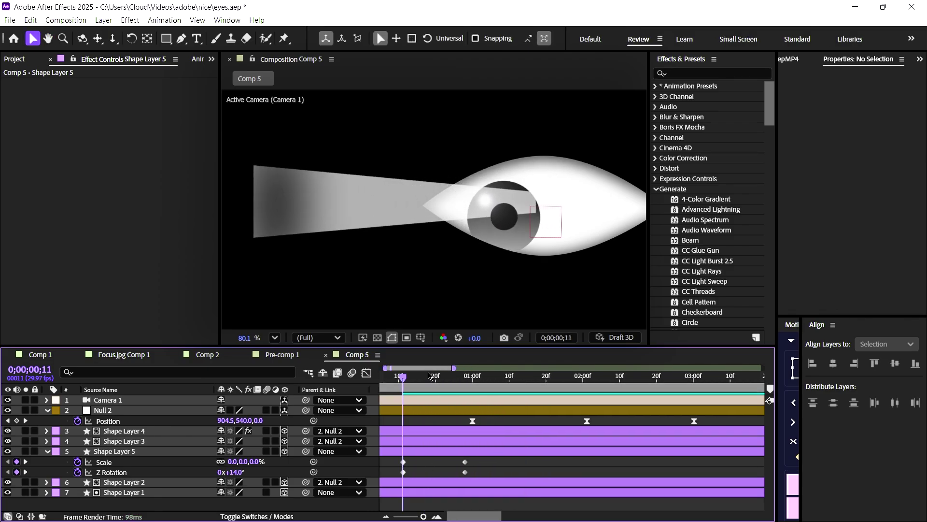
{"action": "left_click_drag", "start_coordinate": [424, 516], "coordinate": [422, 515]}
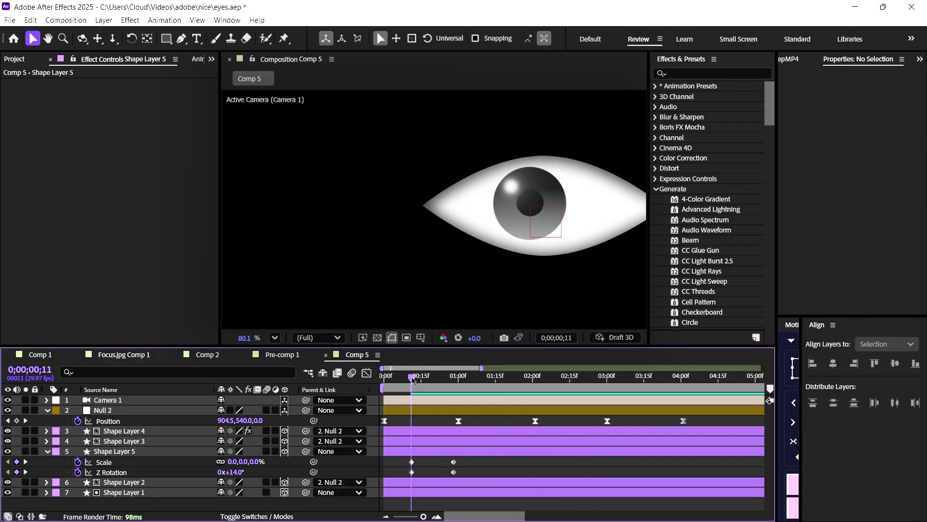
{"action": "left_click_drag", "start_coordinate": [413, 381], "coordinate": [418, 380]}
{"action": "left_click_drag", "start_coordinate": [469, 464], "coordinate": [405, 476]}
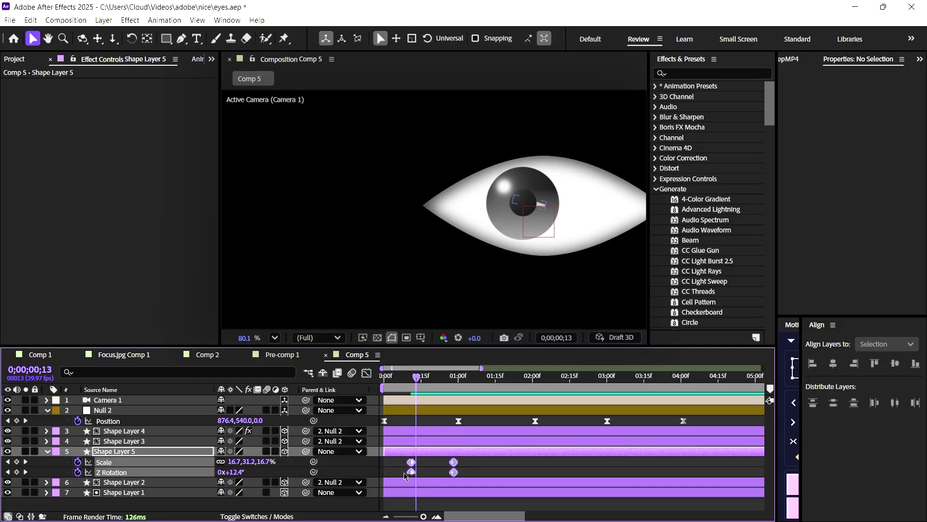
{"action": "key", "text": "F9"}
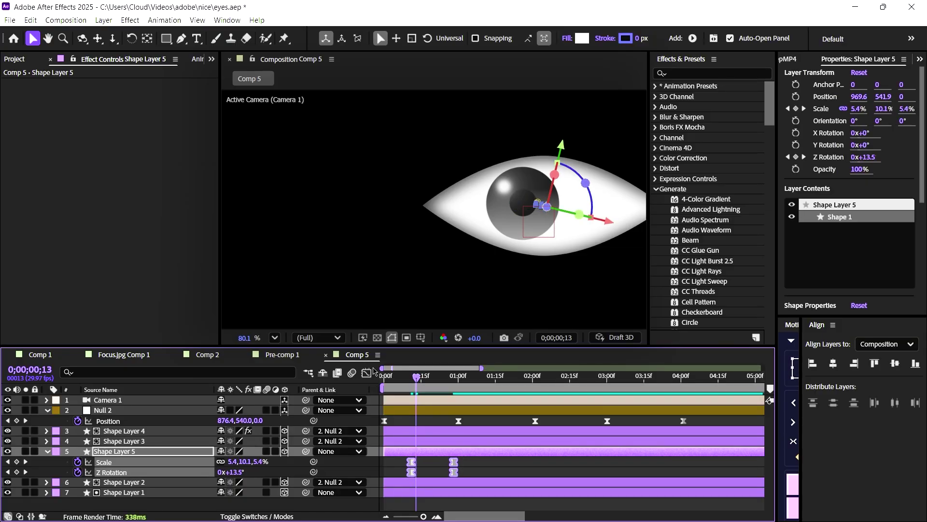
{"action": "left_click", "coordinate": [368, 373]}
{"action": "left_click_drag", "start_coordinate": [482, 455], "coordinate": [422, 398]}
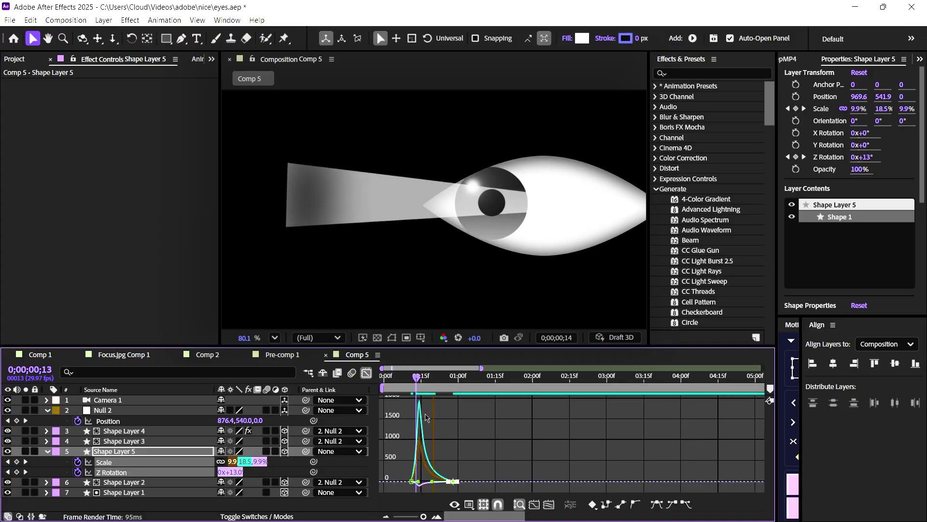
{"action": "key", "text": "space"}
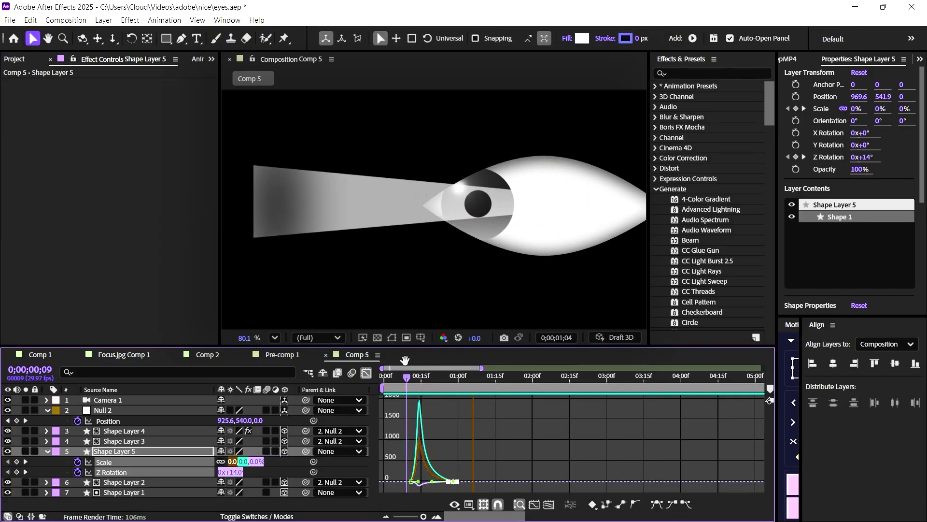
Return to Comp 5's layer bars and give Shape Layer 5 the Lavender label.
{"action": "left_click", "coordinate": [288, 355]}
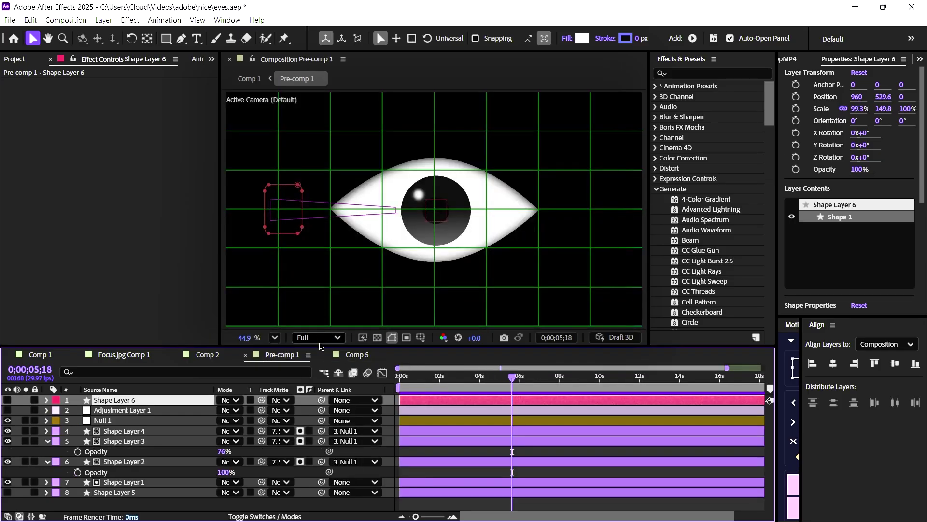
{"action": "left_click", "coordinate": [354, 356]}
{"action": "left_click", "coordinate": [370, 374]}
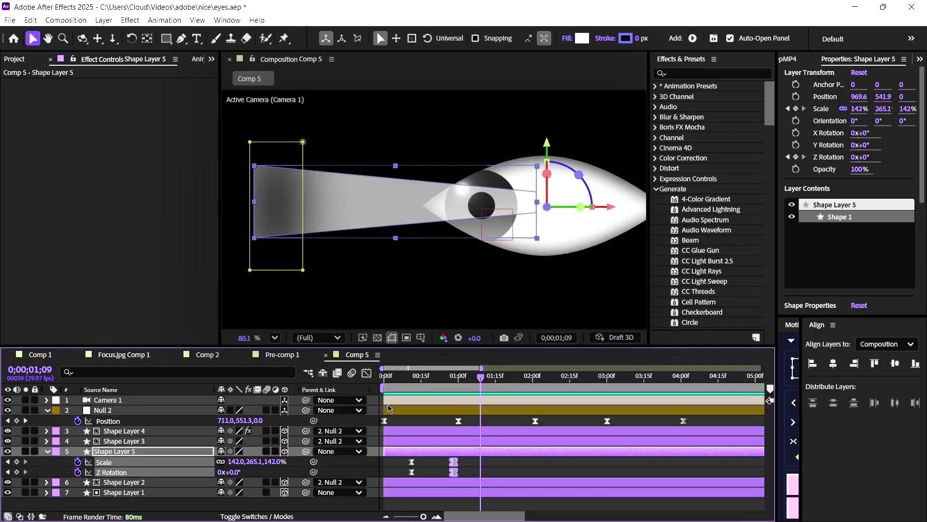
{"action": "left_click", "coordinate": [422, 459]}
{"action": "left_click", "coordinate": [338, 184]}
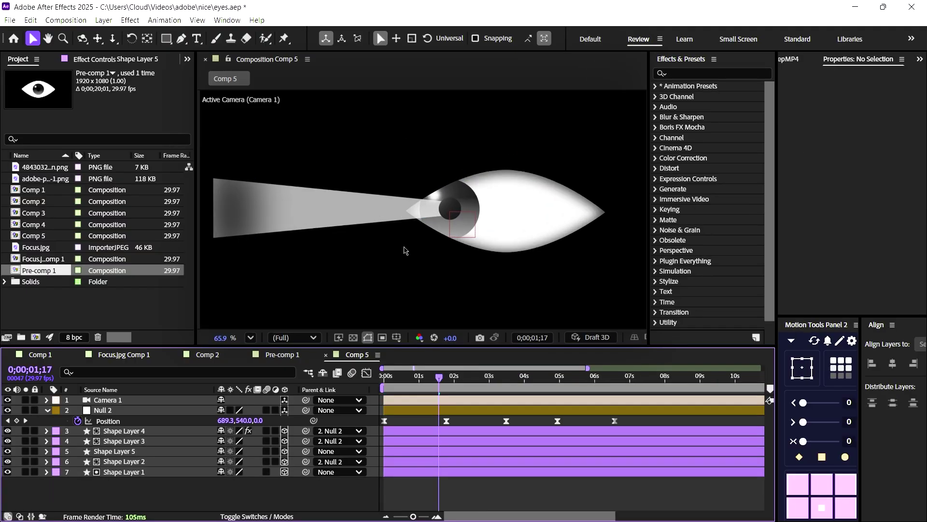
{"action": "left_click", "coordinate": [89, 452]}
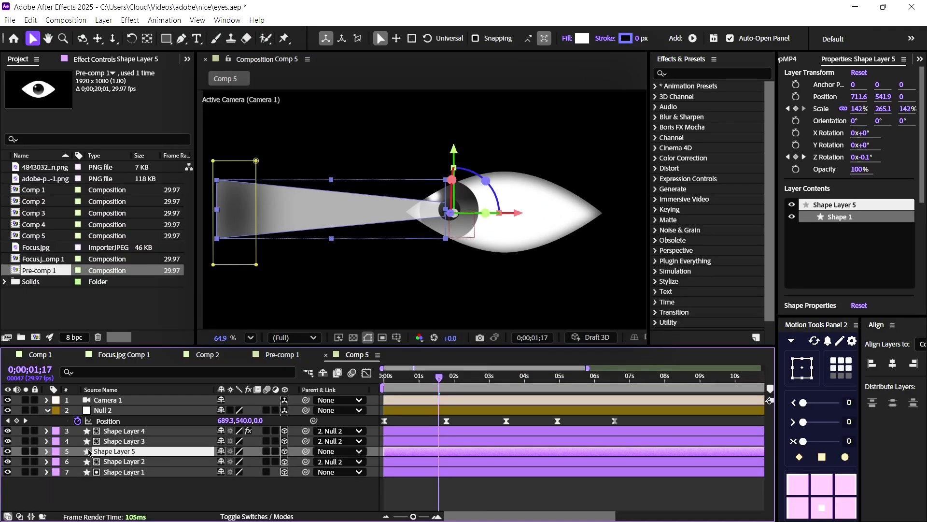
{"action": "left_click", "coordinate": [53, 452]}
{"action": "left_click", "coordinate": [82, 225]}
{"action": "left_click", "coordinate": [56, 452]}
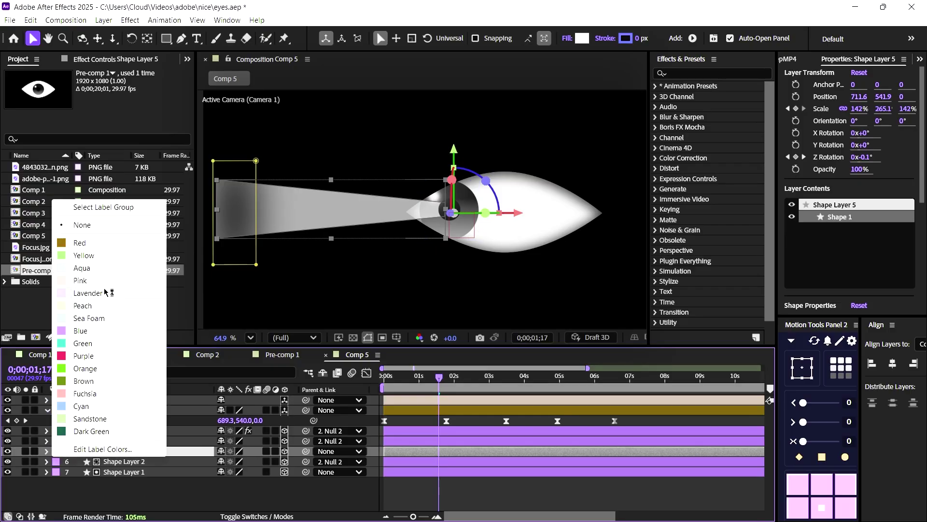
{"action": "left_click", "coordinate": [105, 291]}
Parent Shape Layer 5 to Null 2 and preview the animation from the start.
{"action": "left_click", "coordinate": [328, 452]}
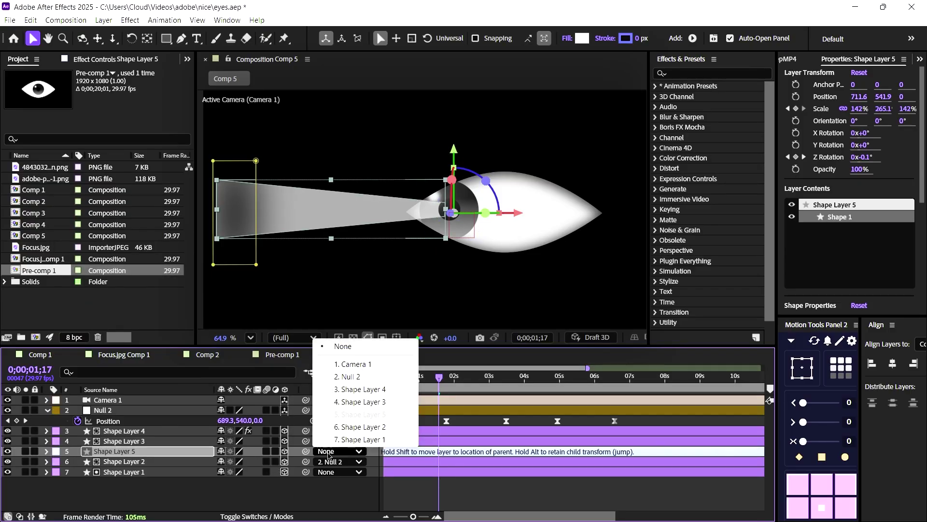
{"action": "left_click", "coordinate": [353, 377]}
{"action": "left_click", "coordinate": [385, 376]}
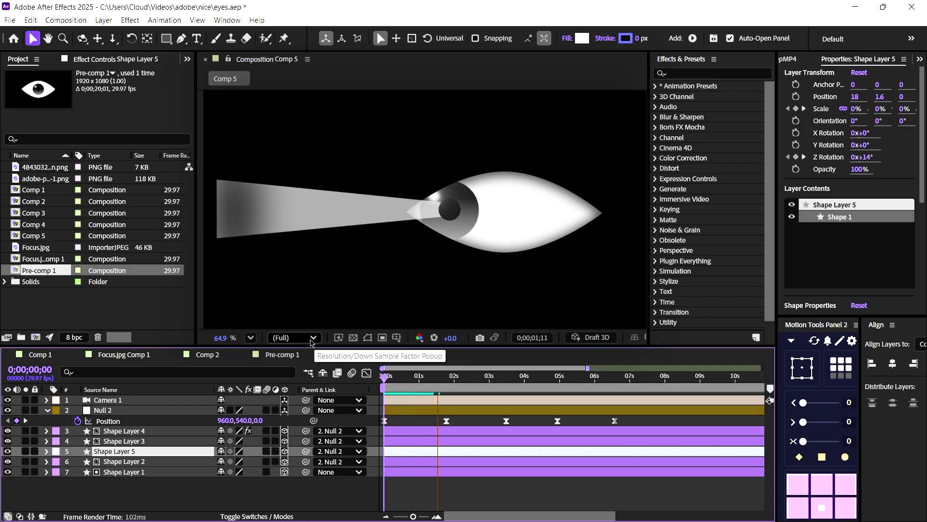
{"action": "left_click", "coordinate": [296, 338]}
{"action": "left_click", "coordinate": [435, 368]}
{"action": "left_click_drag", "start_coordinate": [511, 375], "coordinate": [179, 437]}
{"action": "key", "text": "space"}
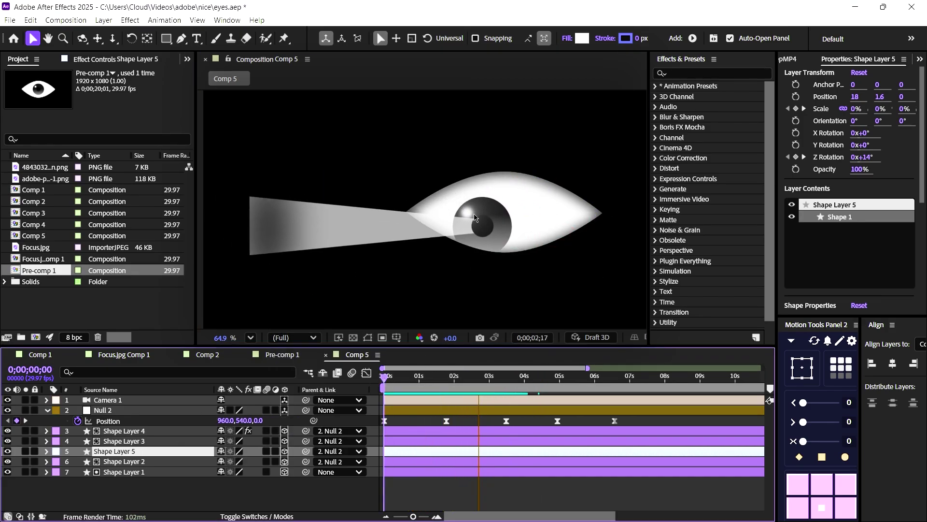
{"action": "key", "text": "space"}
Rotate the beam to -97.2° at 3;14 so it points down beneath the eye.
{"action": "key", "text": "u"}
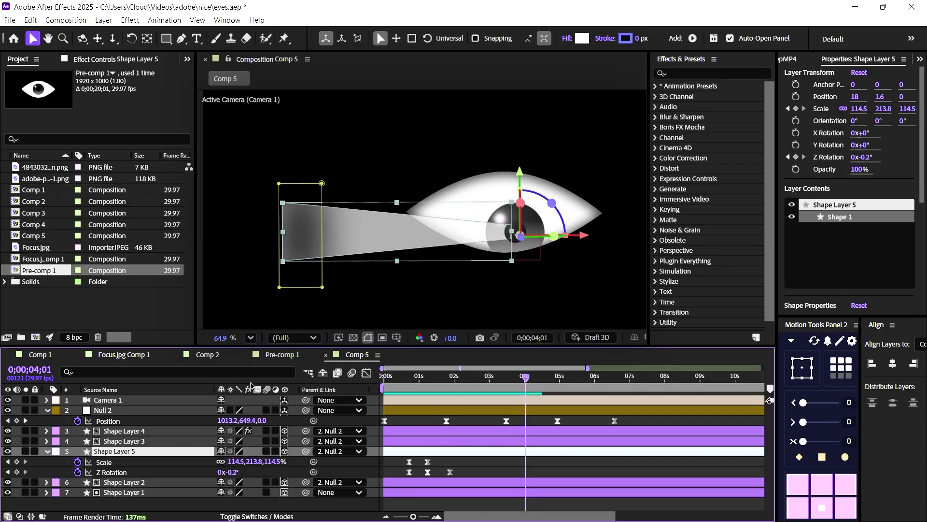
{"action": "left_click_drag", "start_coordinate": [483, 384], "coordinate": [506, 368]}
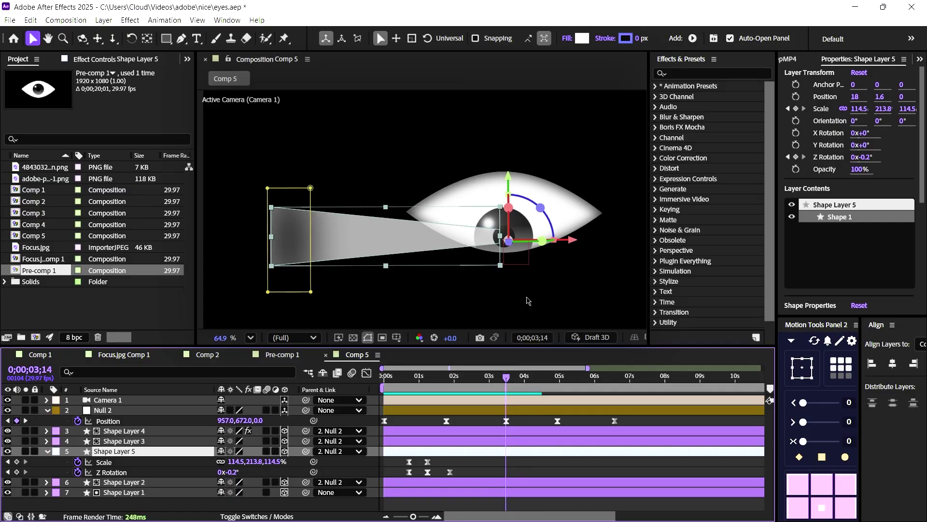
{"action": "left_click_drag", "start_coordinate": [568, 181], "coordinate": [532, 181]}
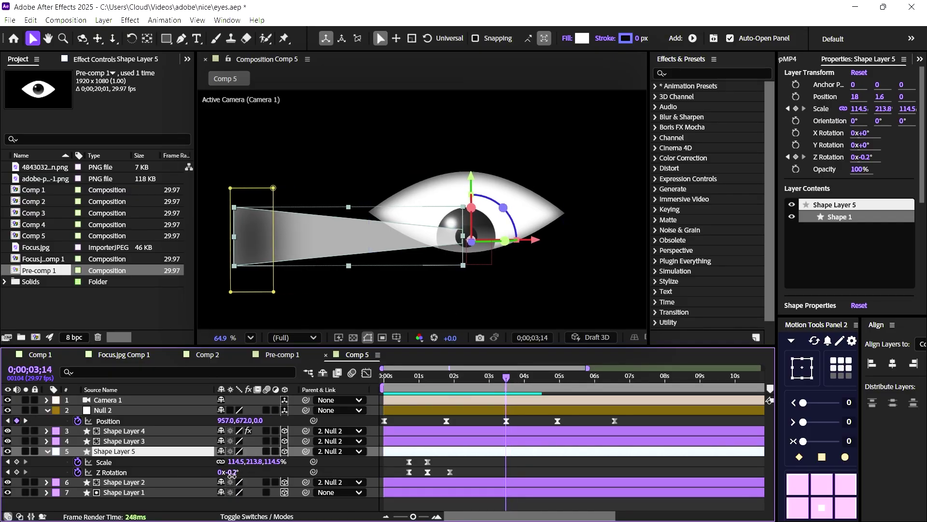
{"action": "left_click_drag", "start_coordinate": [233, 473], "coordinate": [166, 468]}
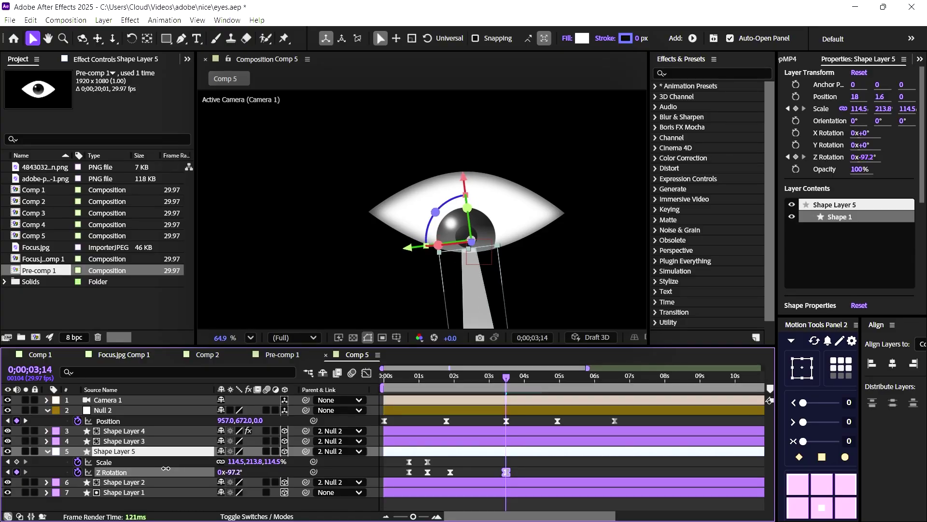
Refine the beam's Z Rotation to about -90.4°.
{"action": "scroll", "coordinate": [423, 261], "scroll_direction": "right", "scroll_amount": 5}
{"action": "scroll", "coordinate": [423, 261], "scroll_direction": "left", "scroll_amount": 2}
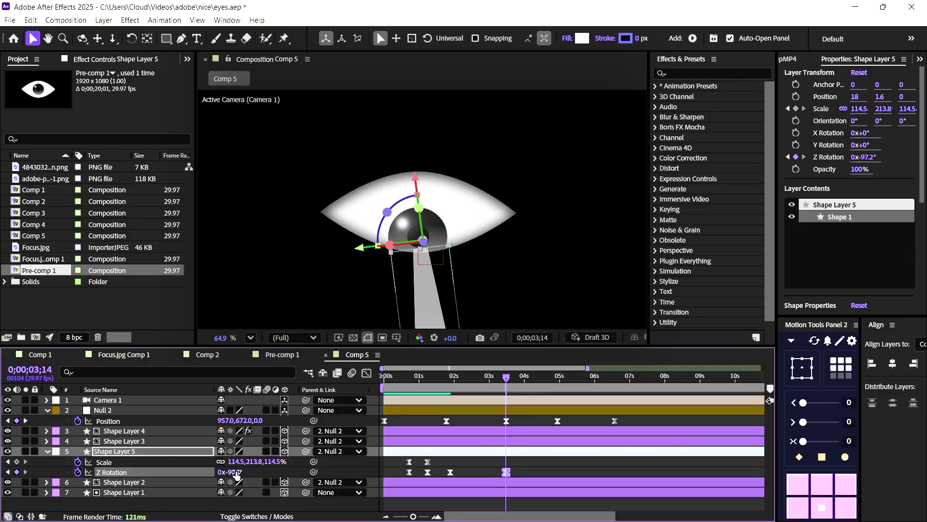
{"action": "left_click_drag", "start_coordinate": [236, 475], "coordinate": [236, 473]}
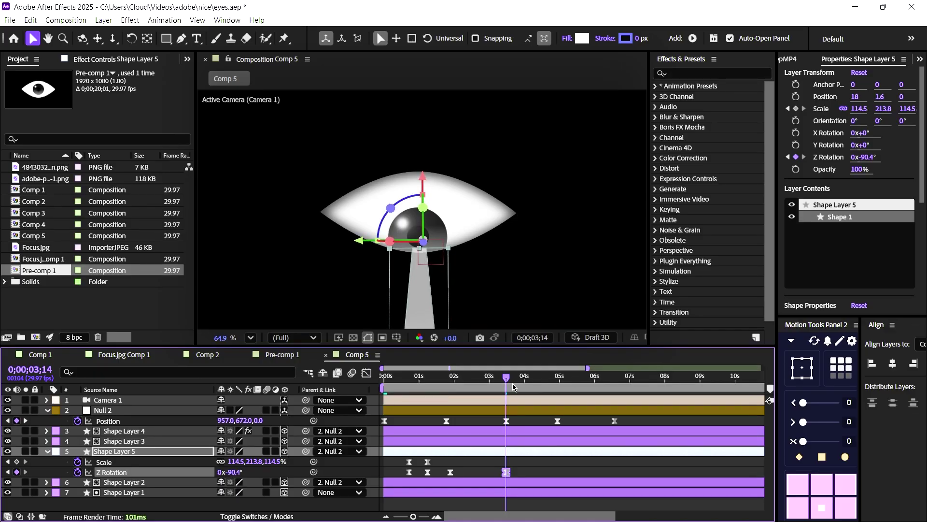
Keyframe the beam's Position at 1;19, then raise it to Y -16.4 at 3;14.
{"action": "key", "text": "p"}
{"action": "left_click_drag", "start_coordinate": [438, 381], "coordinate": [445, 381]}
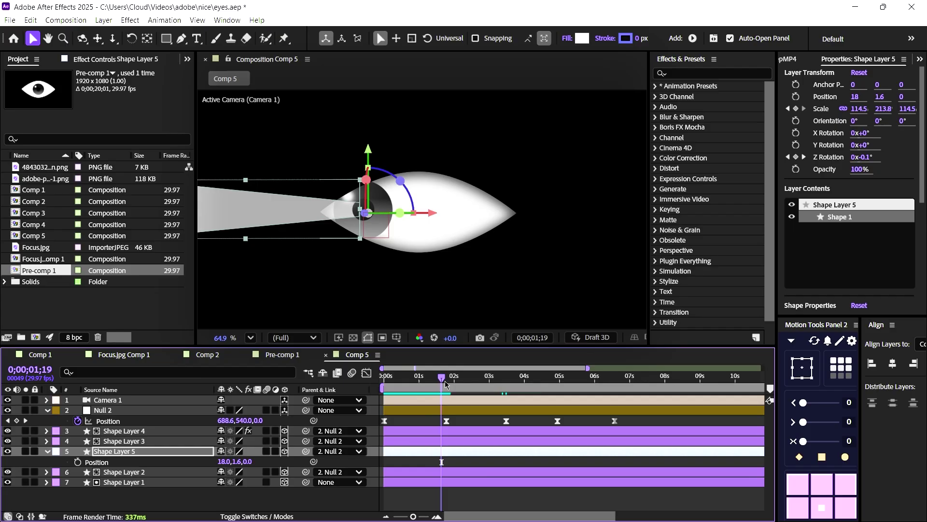
{"action": "left_click", "coordinate": [78, 461]}
{"action": "key", "text": "p"}
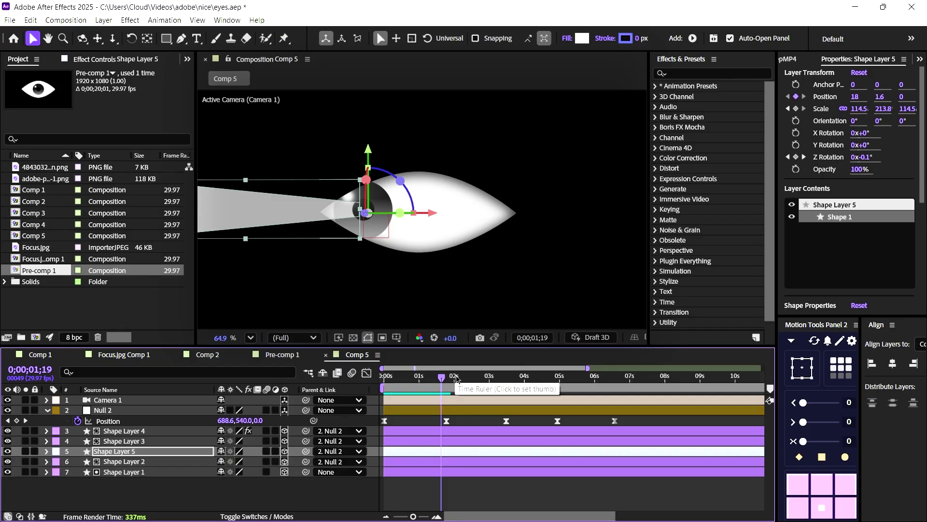
{"action": "key", "text": "u"}
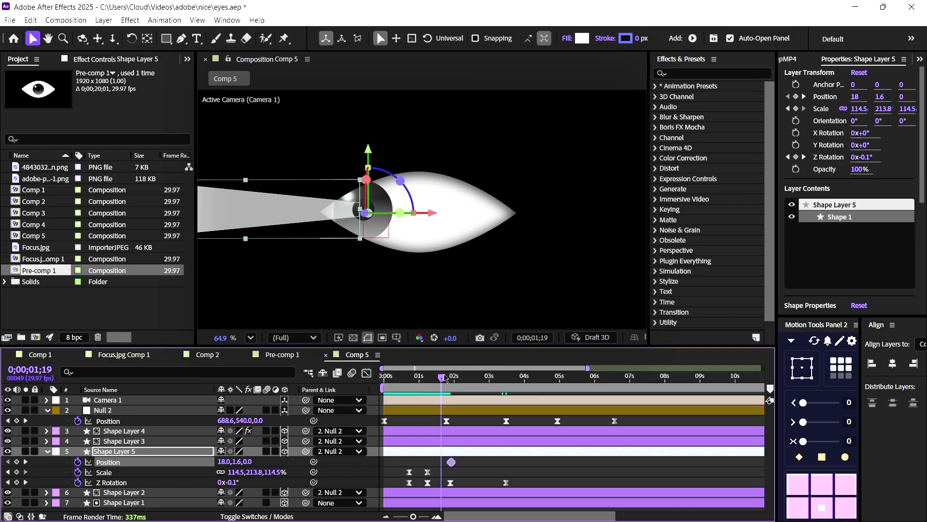
{"action": "left_click_drag", "start_coordinate": [445, 378], "coordinate": [509, 379]}
{"action": "left_click_drag", "start_coordinate": [413, 517], "coordinate": [423, 517]}
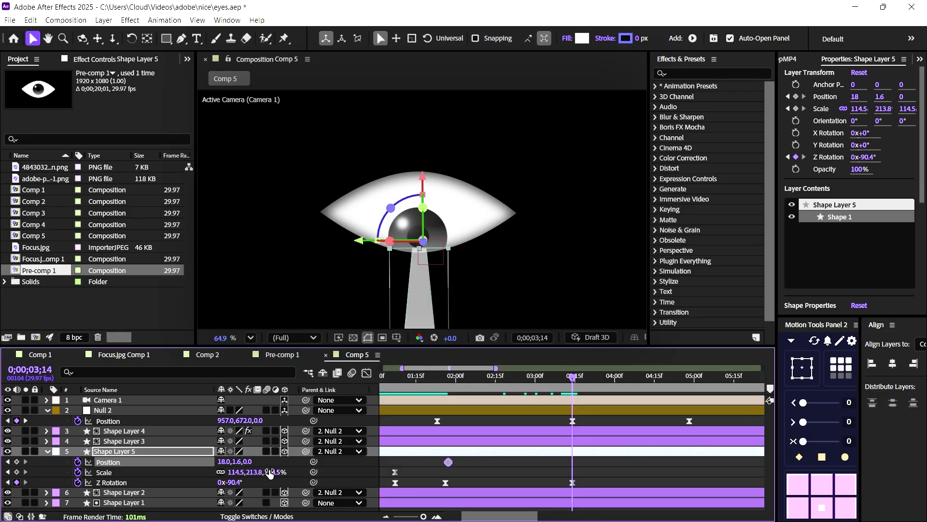
{"action": "left_click_drag", "start_coordinate": [236, 463], "coordinate": [225, 464]}
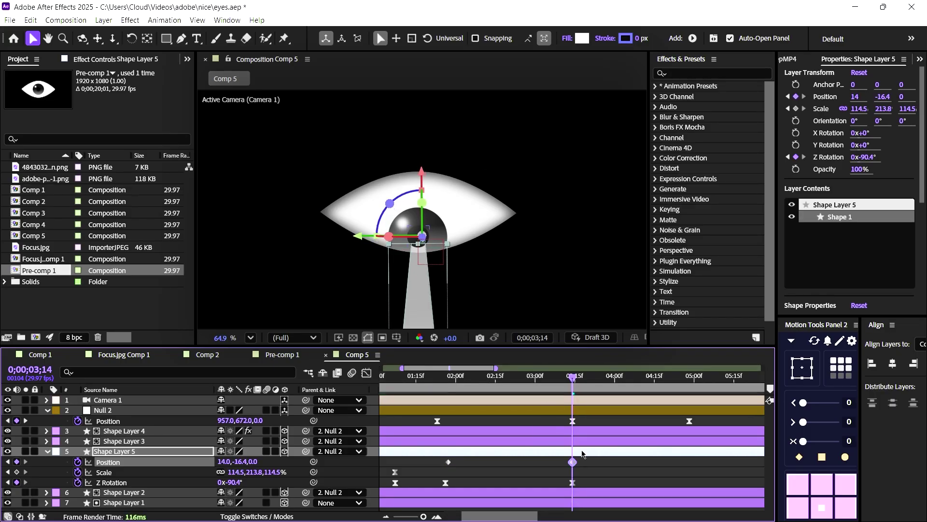
{"action": "left_click_drag", "start_coordinate": [577, 386], "coordinate": [691, 388]}
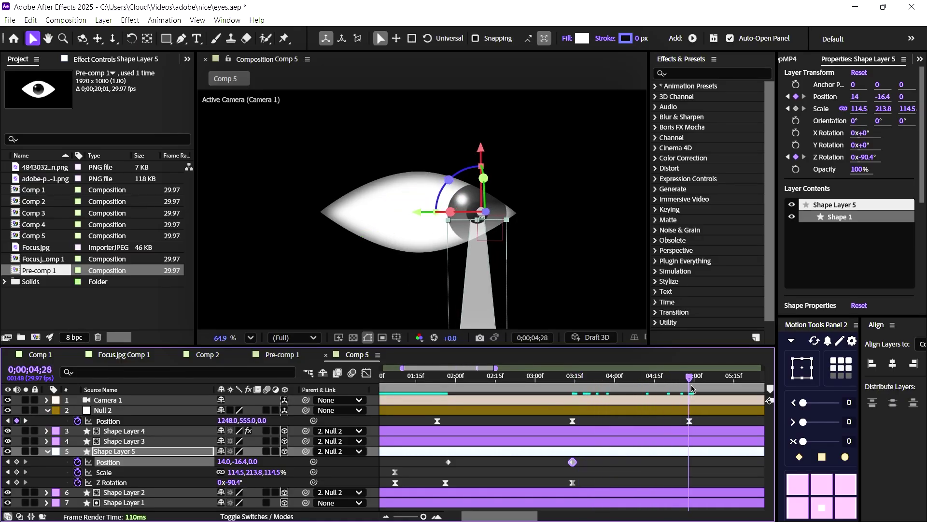
Point the beam right at 4;28 (X -26) and upward at 6;17 at position -10, -1.8.
{"action": "left_click_drag", "start_coordinate": [237, 486], "coordinate": [190, 487]}
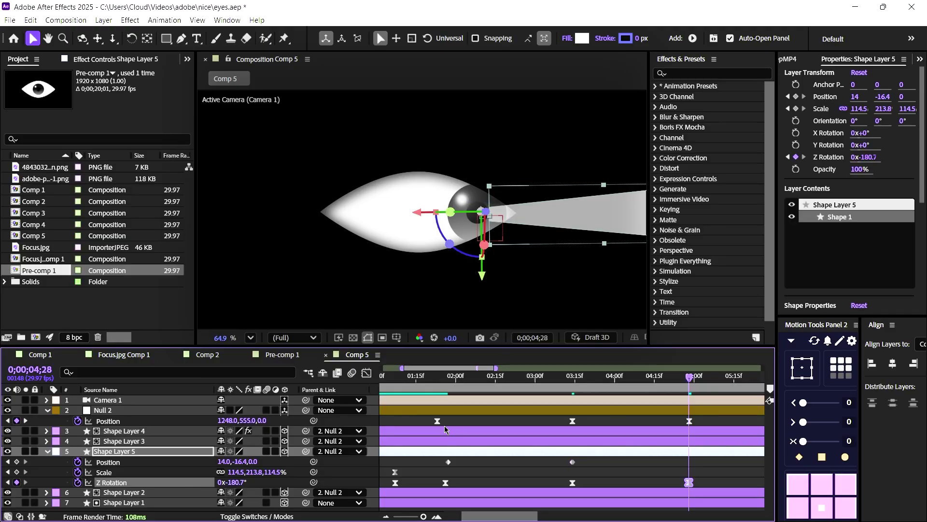
{"action": "mouse_move", "coordinate": [223, 462]}
{"action": "left_mouse_down"}
{"action": "mouse_move", "coordinate": [204, 469]}
{"action": "mouse_move", "coordinate": [240, 465]}
{"action": "left_mouse_up"}
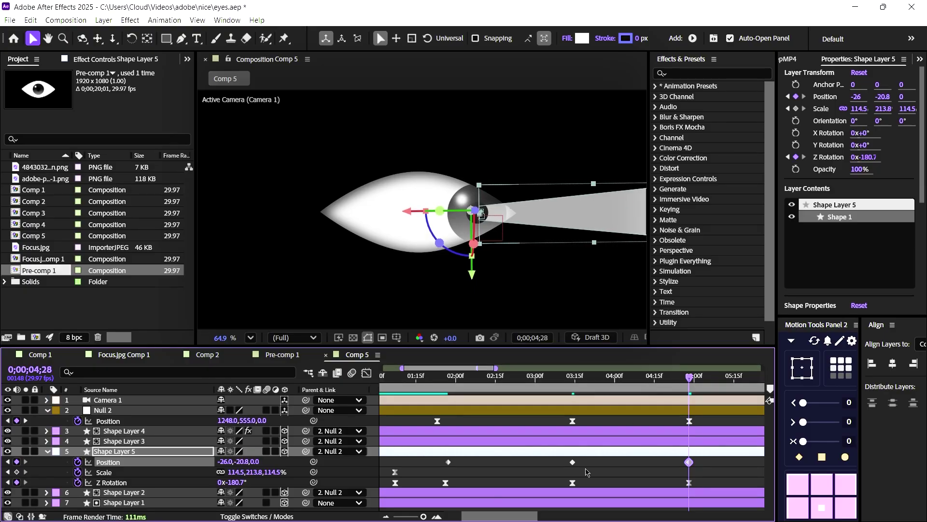
{"action": "left_click_drag", "start_coordinate": [423, 516], "coordinate": [417, 516]}
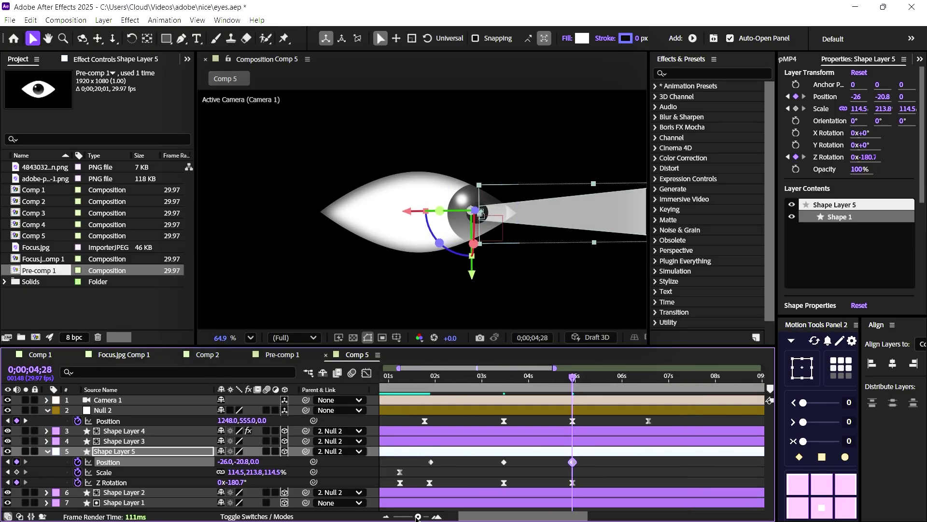
{"action": "left_click_drag", "start_coordinate": [571, 383], "coordinate": [649, 384]}
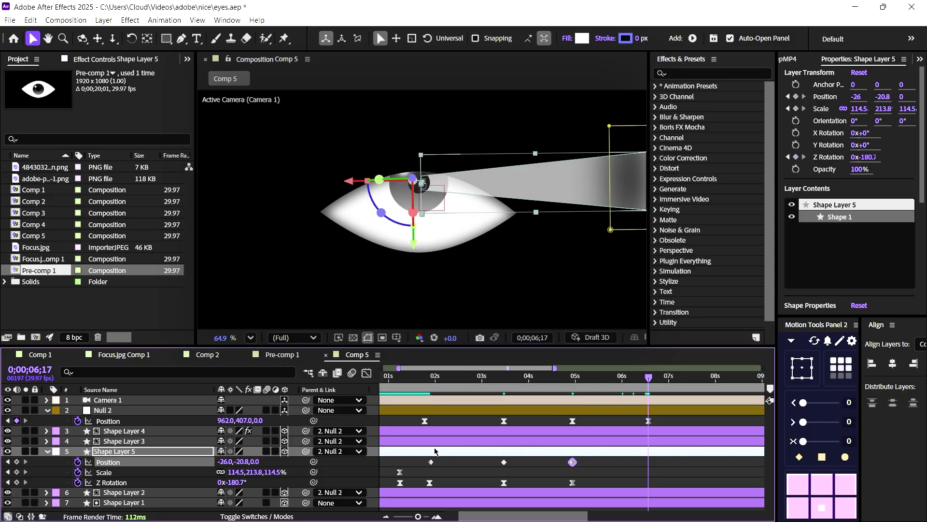
{"action": "left_click_drag", "start_coordinate": [233, 482], "coordinate": [145, 474]}
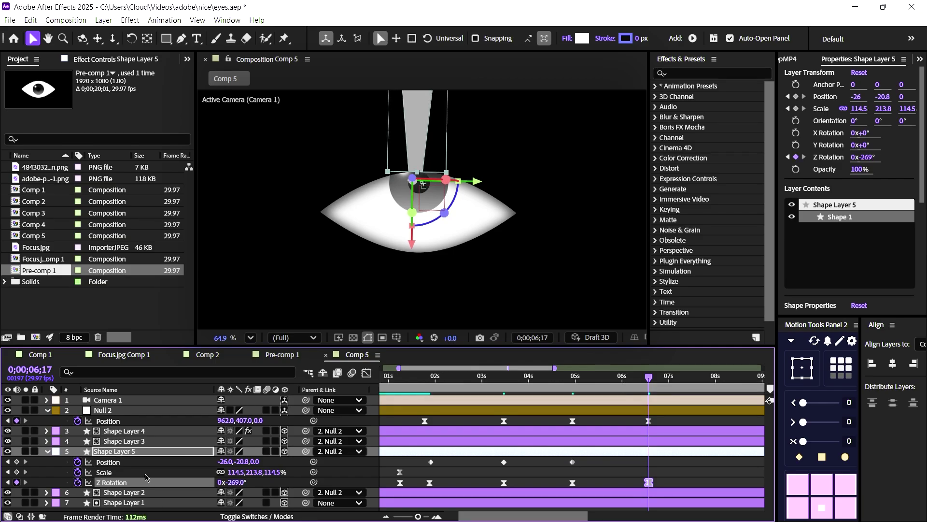
{"action": "left_click_drag", "start_coordinate": [225, 464], "coordinate": [233, 482]}
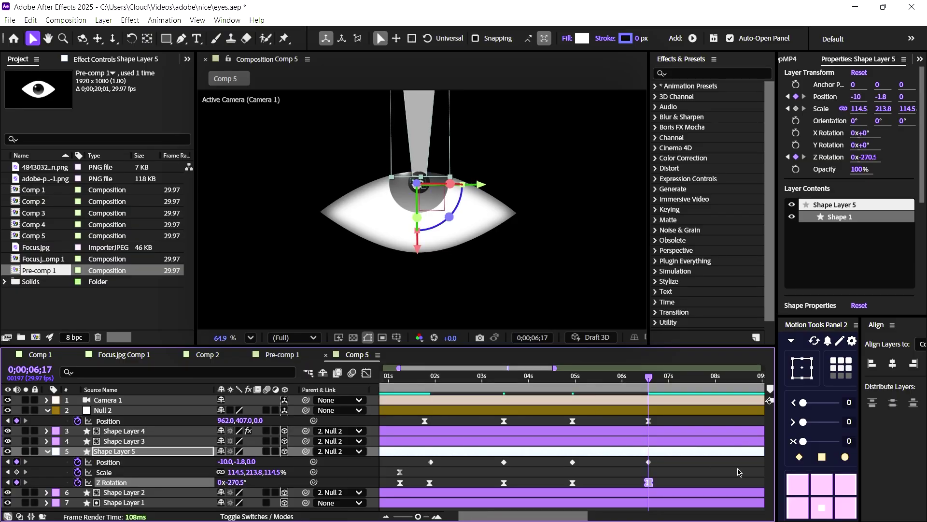
Easy-ease the four Position keyframes and strengthen their influence for sharper speed peaks.
{"action": "left_click_drag", "start_coordinate": [662, 465], "coordinate": [426, 473]}
{"action": "key", "text": "F9"}
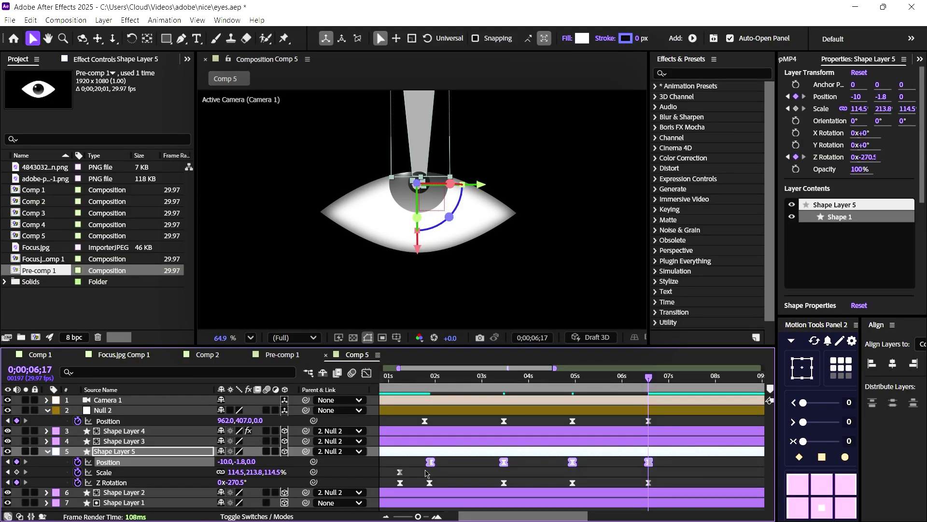
{"action": "left_click", "coordinate": [367, 374]}
{"action": "left_click_drag", "start_coordinate": [697, 468], "coordinate": [396, 435]}
{"action": "left_click_drag", "start_coordinate": [443, 481], "coordinate": [481, 482]}
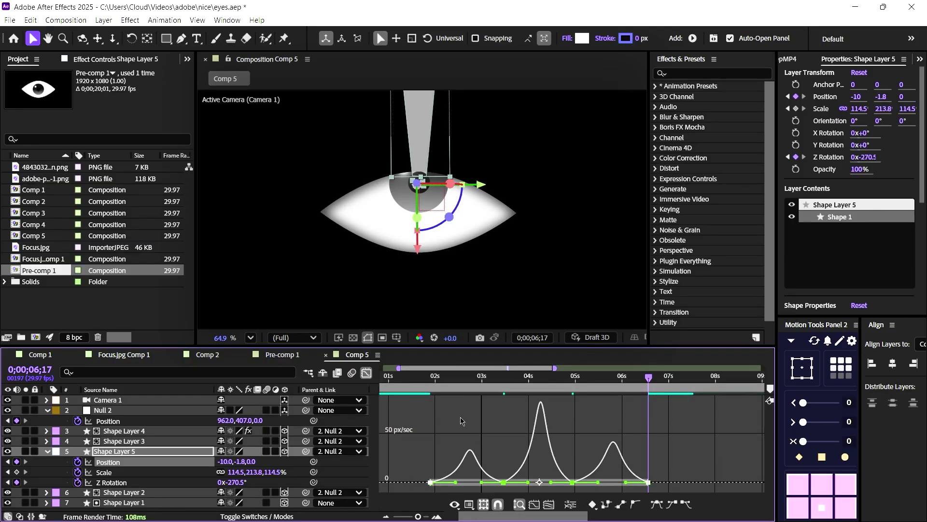
Play the beam's full sweep from the start, then deselect and collapse all layer properties.
{"action": "left_click", "coordinate": [366, 373]}
{"action": "left_click_drag", "start_coordinate": [649, 380], "coordinate": [335, 433]}
{"action": "key", "text": "space"}
{"action": "key", "text": "space"}
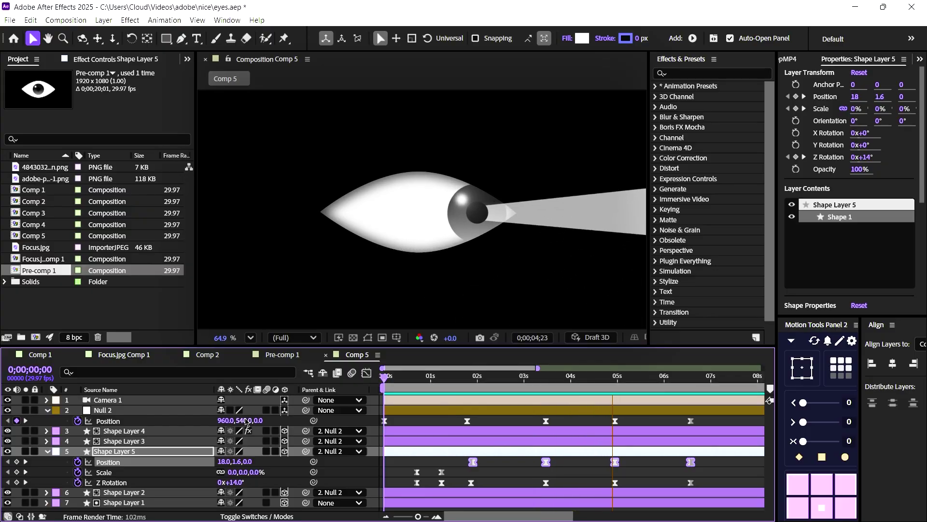
{"action": "key", "text": "space"}
{"action": "left_click", "coordinate": [504, 466]}
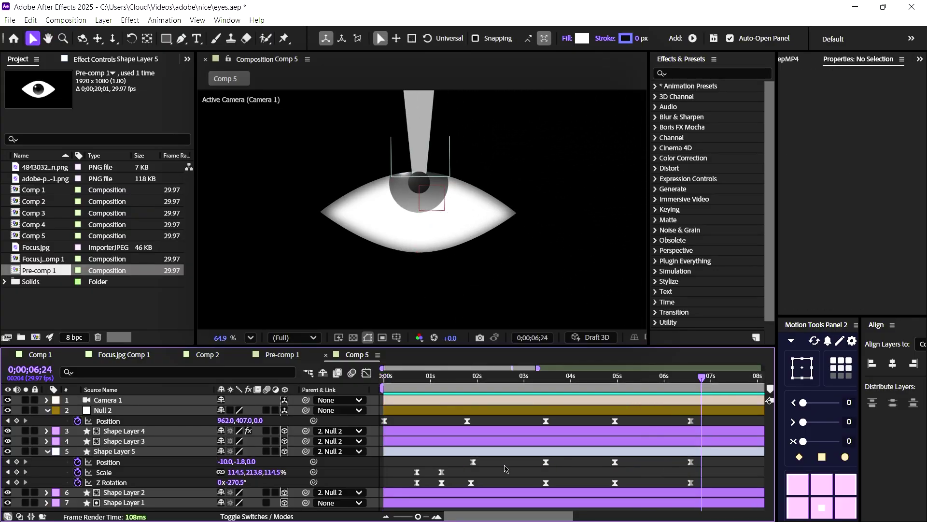
{"action": "key", "text": "u"}
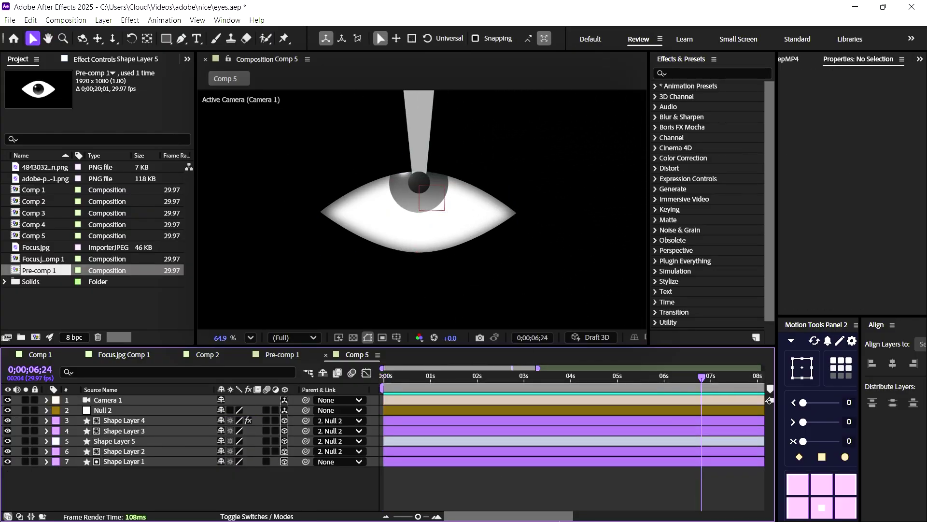
Preview the animation, then reveal Null 2's Position and Shape Layer 5's animated keyframes.
{"action": "left_click_drag", "start_coordinate": [710, 379], "coordinate": [375, 376]}
{"action": "key", "text": "space"}
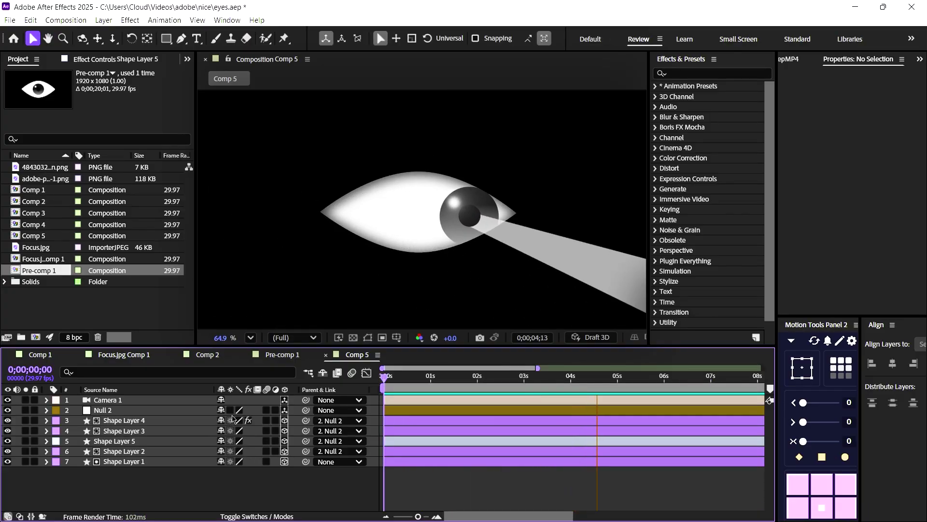
{"action": "key", "text": "space"}
{"action": "left_click", "coordinate": [167, 410]}
{"action": "key", "text": "p"}
{"action": "left_click", "coordinate": [151, 464]}
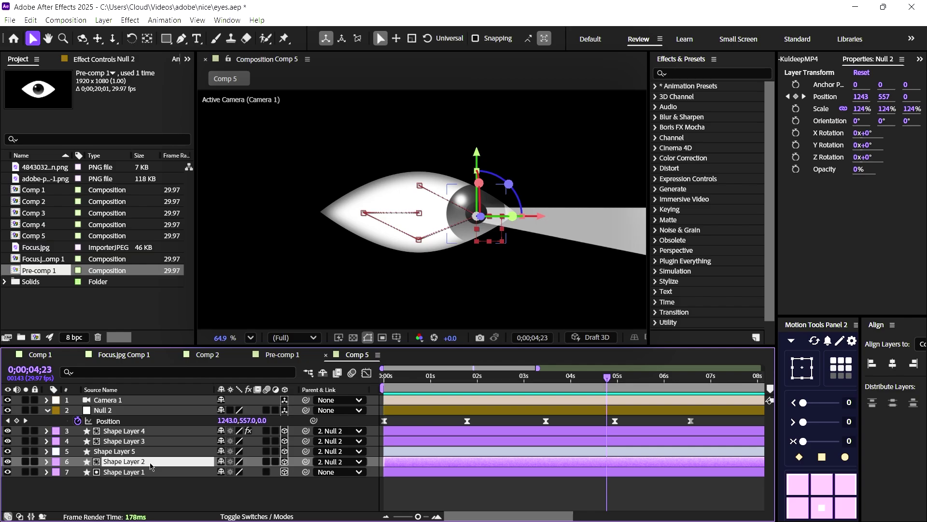
{"action": "left_click", "coordinate": [142, 453]}
{"action": "key", "text": "u"}
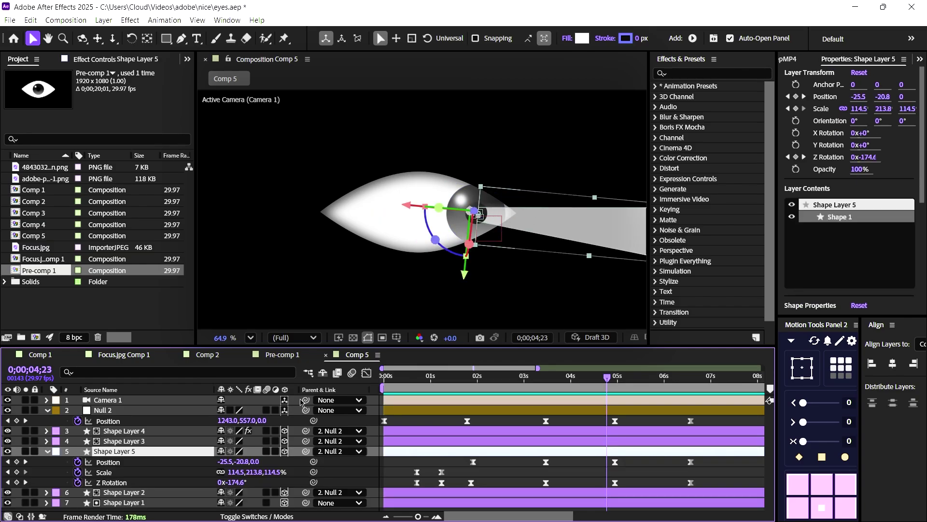
Shift the final rig and beam keyframes and the 5-second keyframes slightly later.
{"action": "left_click_drag", "start_coordinate": [707, 425], "coordinate": [679, 488]}
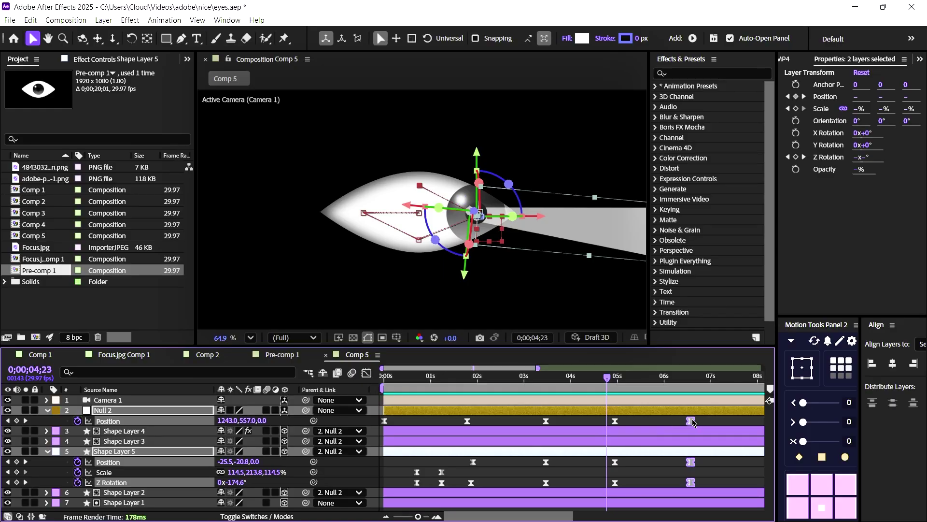
{"action": "left_click_drag", "start_coordinate": [692, 423], "coordinate": [708, 424]}
{"action": "left_click_drag", "start_coordinate": [639, 422], "coordinate": [606, 485]}
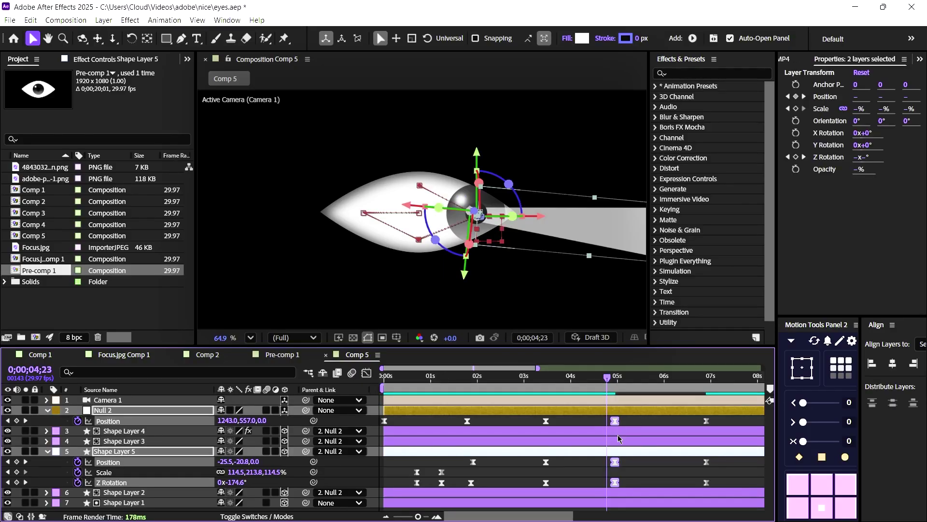
{"action": "left_click_drag", "start_coordinate": [617, 421], "coordinate": [622, 421]}
Preview from about 4 seconds to check the retimed pans.
{"action": "left_click_drag", "start_coordinate": [607, 387], "coordinate": [453, 376]}
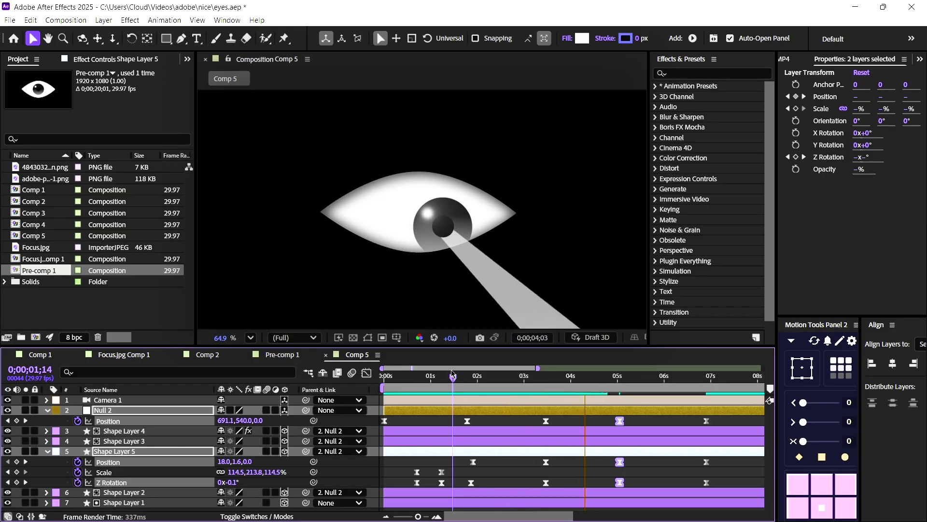
{"action": "key", "text": "space"}
{"action": "left_click_drag", "start_coordinate": [631, 378], "coordinate": [527, 386]}
{"action": "key", "text": "space"}
{"action": "key", "text": "space"}
{"action": "key", "text": "space"}
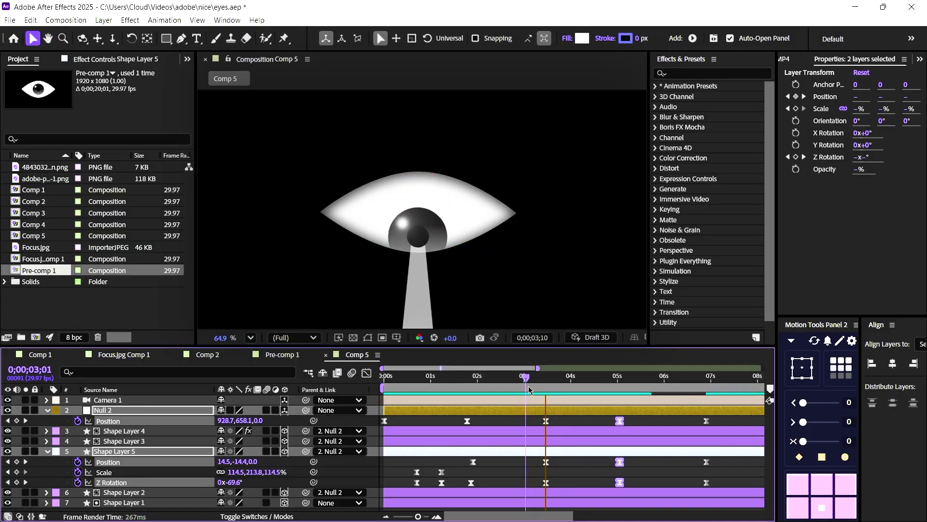
{"action": "key", "text": "space"}
{"action": "key", "text": "space"}
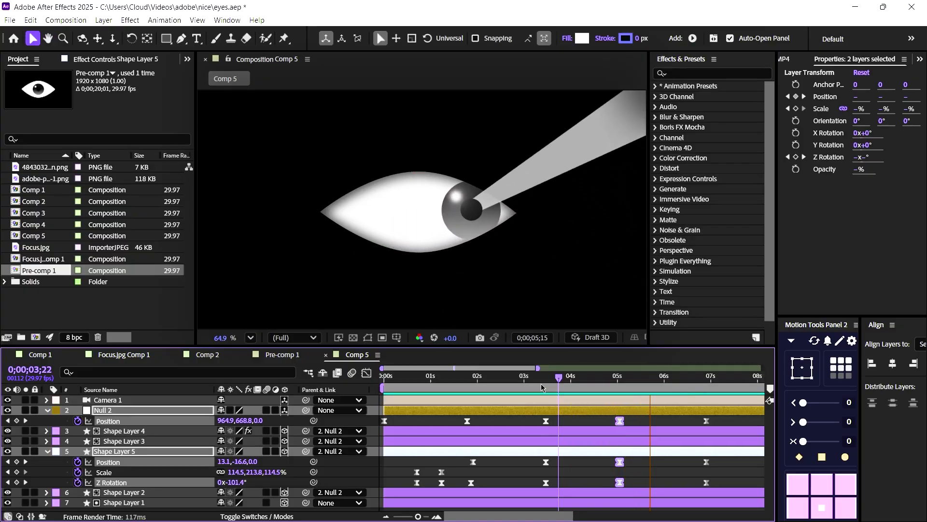
{"action": "key", "text": "space"}
Preview from 1;16 and select Null 2's second Position keyframe near 1;17.
{"action": "left_click_drag", "start_coordinate": [675, 383], "coordinate": [456, 375]}
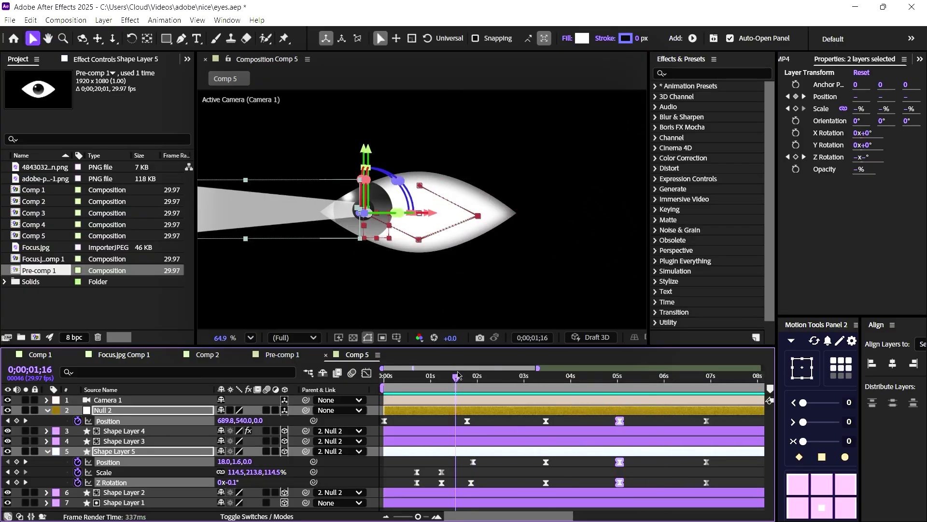
{"action": "key", "text": "space"}
{"action": "key", "text": "space"}
{"action": "key", "text": "space"}
{"action": "left_click", "coordinate": [486, 377]}
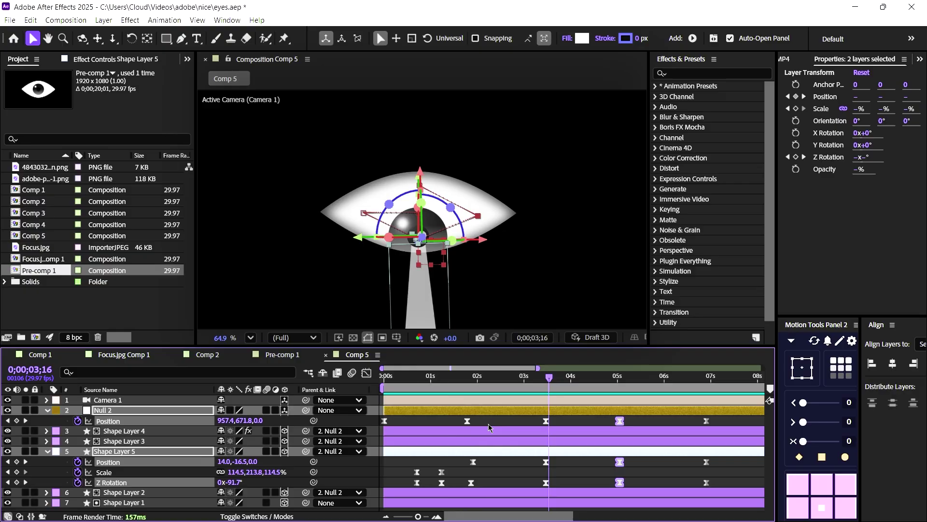
{"action": "left_click", "coordinate": [471, 421]}
{"action": "key", "text": "space"}
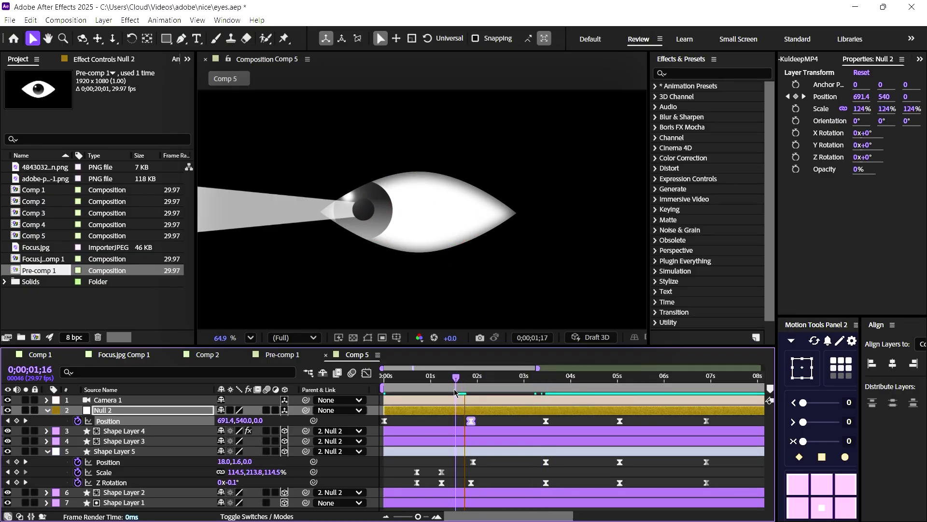
{"action": "left_click", "coordinate": [458, 381]}
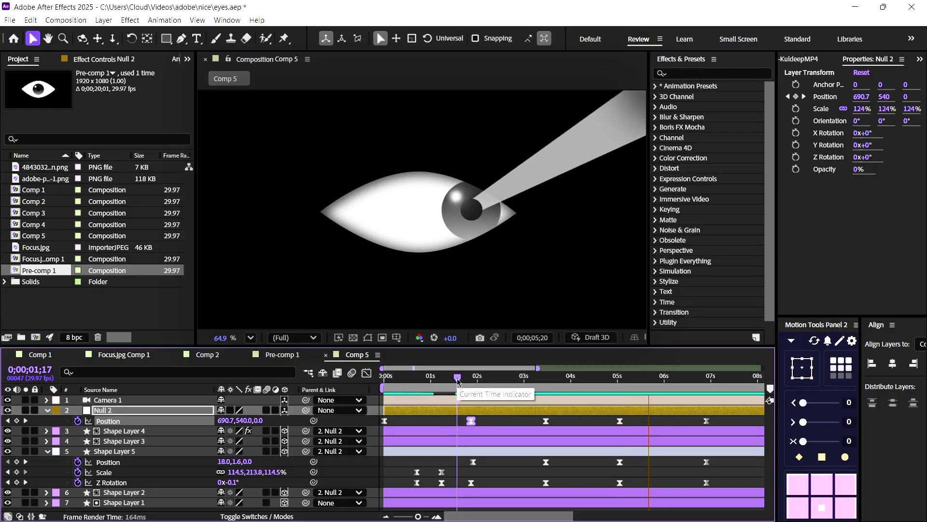
{"action": "key", "text": "space"}
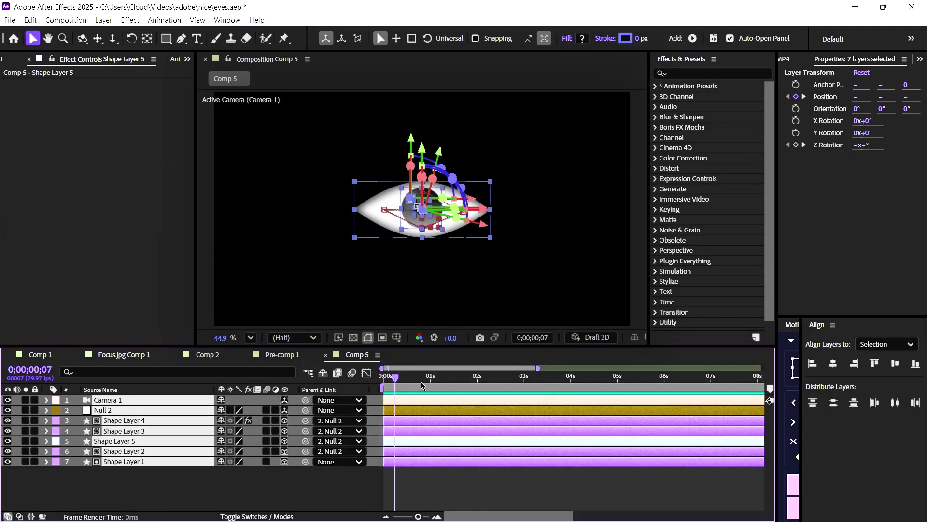
Scrub through the camera pans to review them, then deselect all layers.
{"action": "left_click_drag", "start_coordinate": [385, 380], "coordinate": [643, 381]}
{"action": "left_click_drag", "start_coordinate": [554, 401], "coordinate": [702, 356]}
{"action": "left_click", "coordinate": [311, 507]}
From the comp start, add a full-frame 1920×1080 rectangle and drop Shape Layer 6 to the bottom of the stack.
{"action": "key", "text": "Home"}
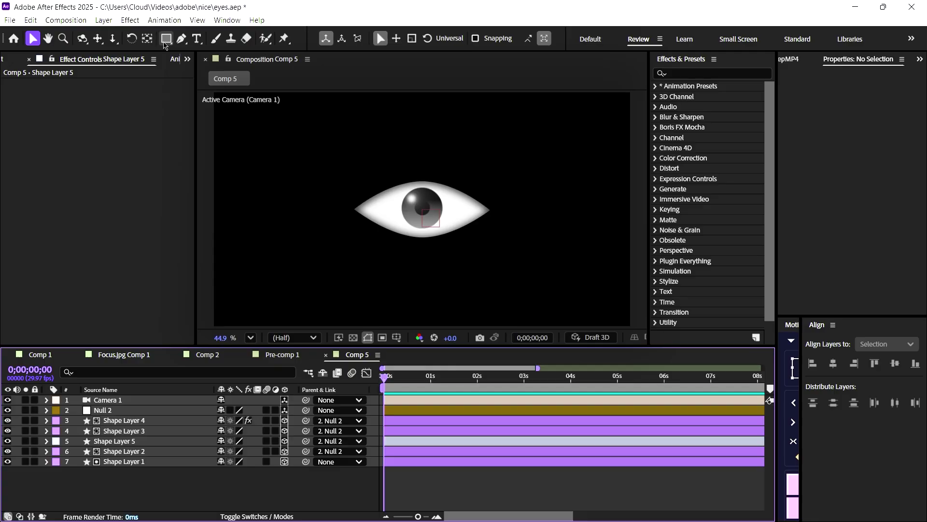
{"action": "double_click", "coordinate": [164, 41]}
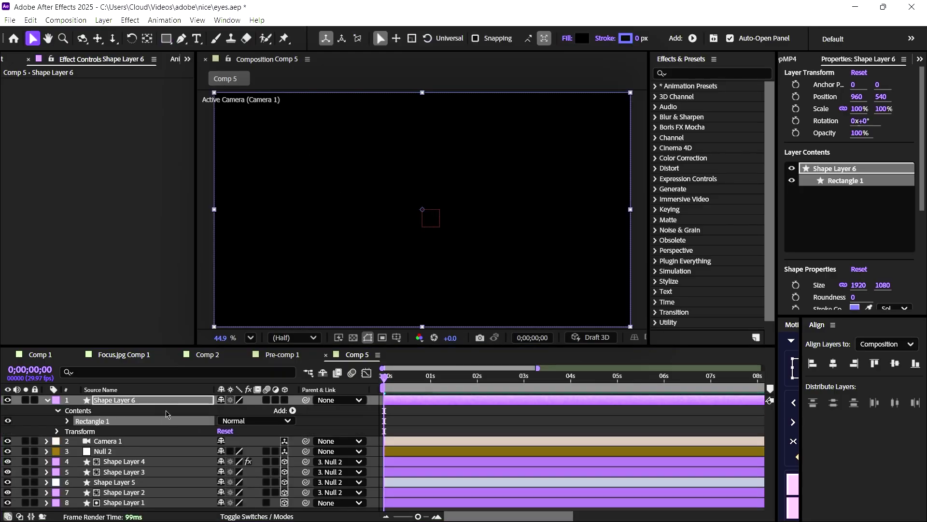
{"action": "left_click_drag", "start_coordinate": [165, 401], "coordinate": [150, 509]}
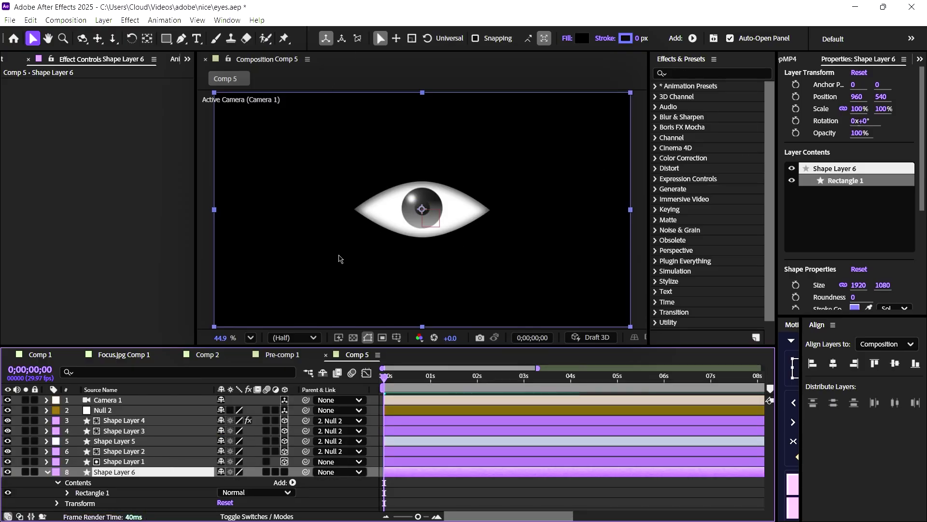
Keep Shape Layer 6's black fill and apply the Noise effect to it.
{"action": "left_click", "coordinate": [582, 39]}
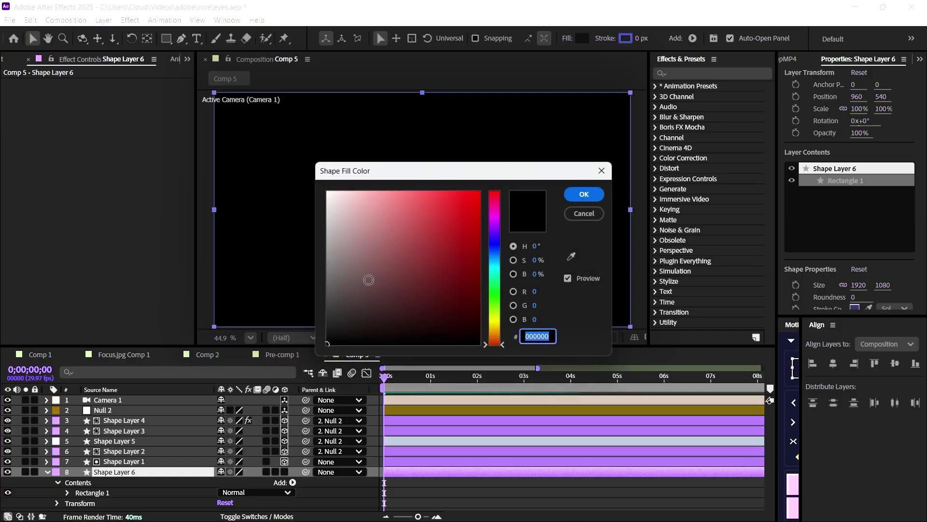
{"action": "left_click", "coordinate": [585, 195]}
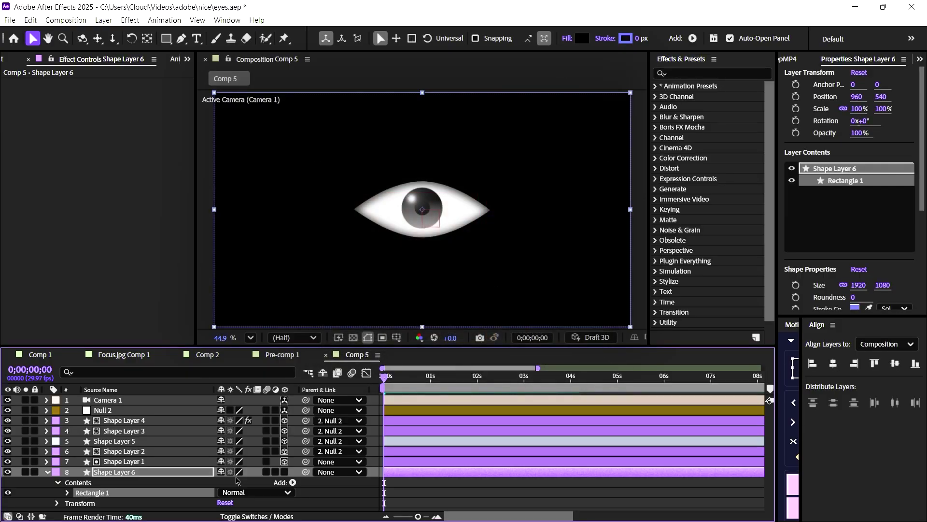
{"action": "key", "text": "ctrl+space"}
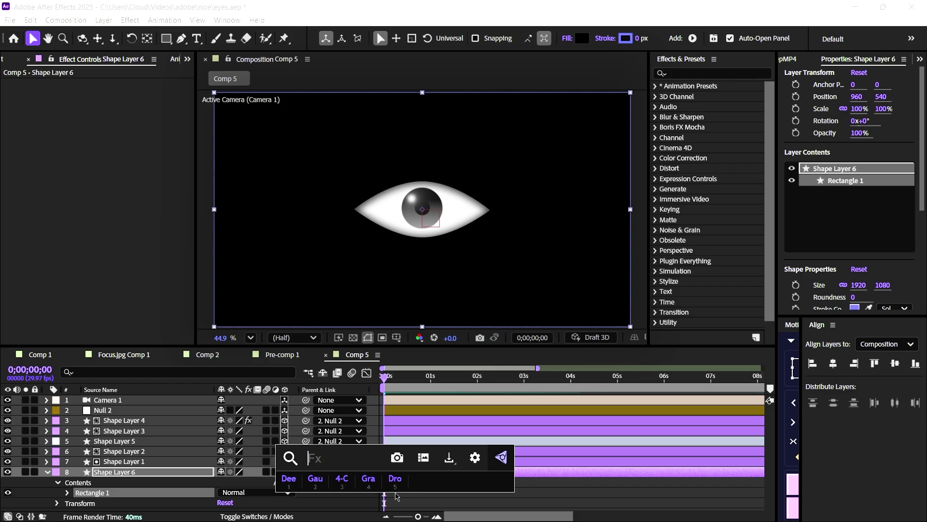
{"action": "type", "text": "noi"}
{"action": "key", "text": "BackSpace"}
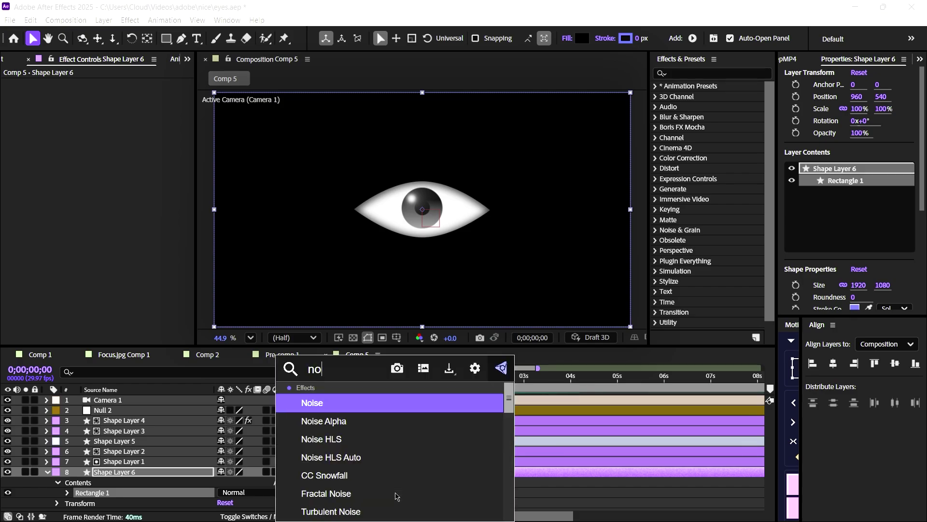
{"action": "key", "text": "BackSpace"}
{"action": "type", "text": "de"}
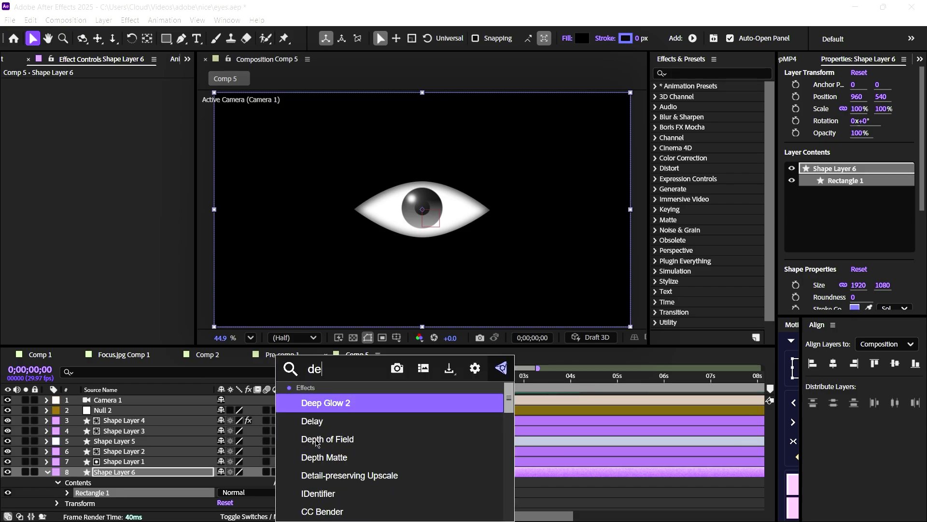
{"action": "key", "text": "ctrl+space"}
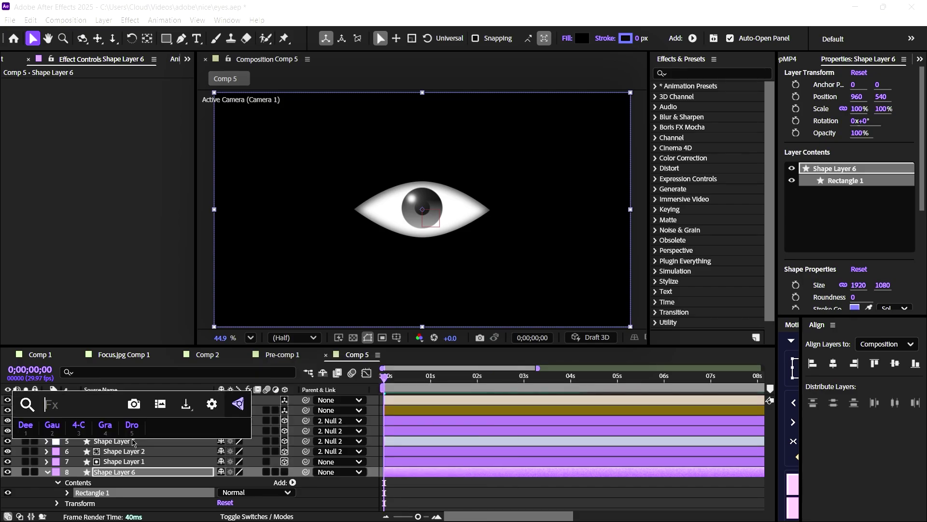
{"action": "type", "text": "noi"}
{"action": "key", "text": "Return"}
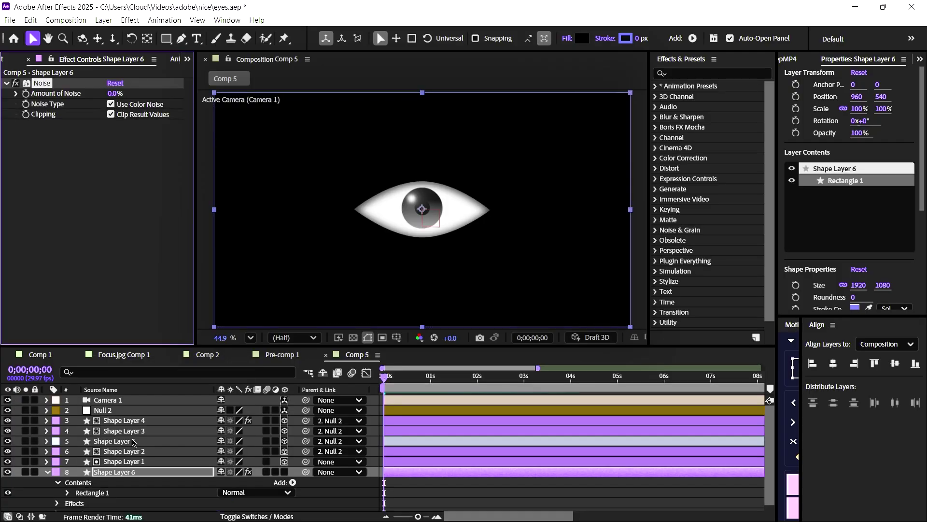
Add Posterize at level 38 and set the Noise amount to 11%.
{"action": "key", "text": "ctrl+space"}
{"action": "type", "text": "pos"}
{"action": "key", "text": "Return"}
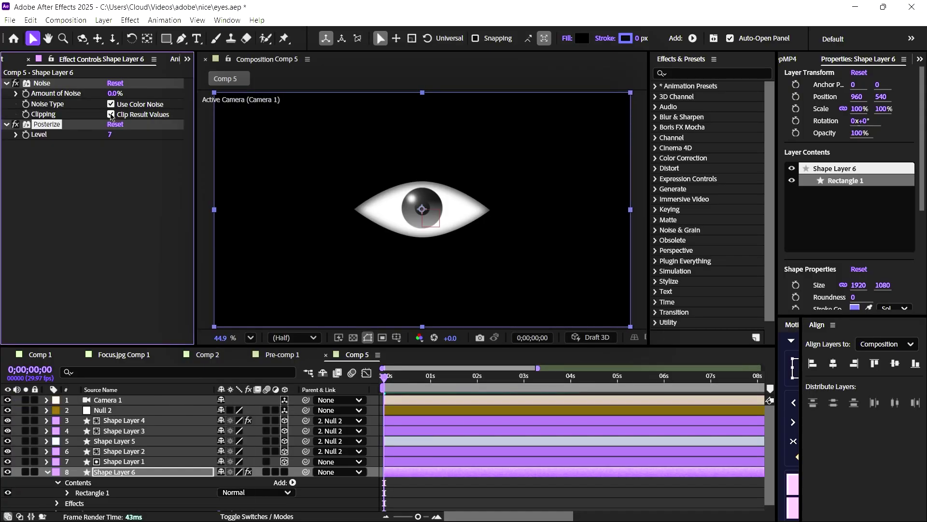
{"action": "left_click_drag", "start_coordinate": [123, 92], "coordinate": [142, 91]}
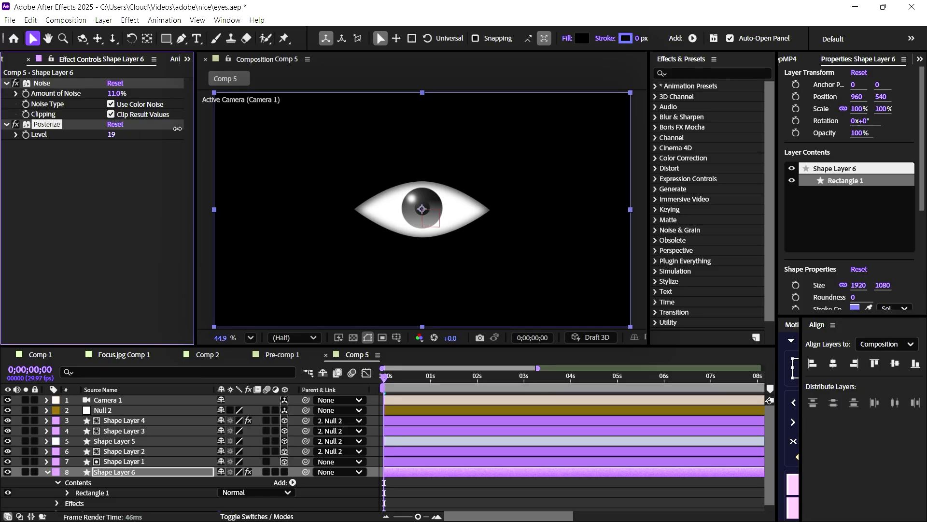
{"action": "left_click", "coordinate": [431, 492]}
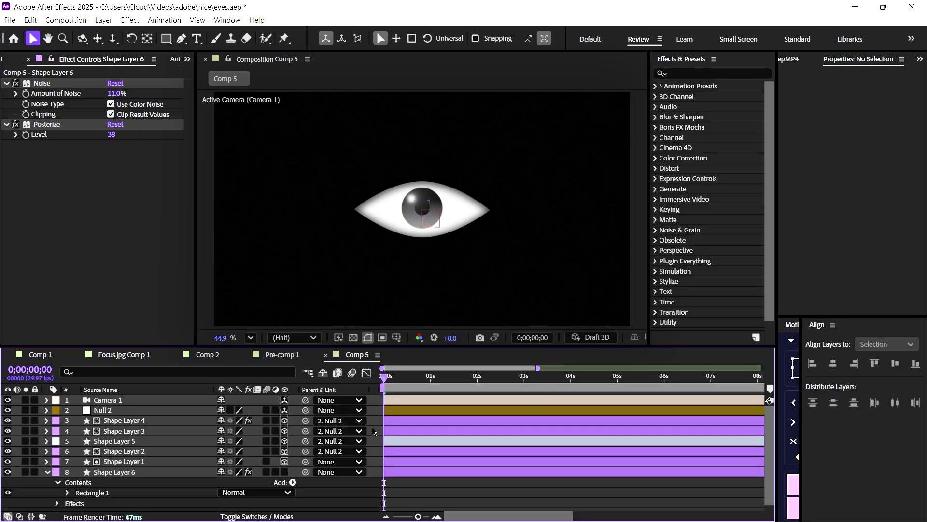
Add an adjustment layer on top with Deep Glow 2, lowering its exposure so the iris shows.
{"action": "right_click", "coordinate": [372, 427]}
{"action": "mouse_move", "coordinate": [407, 286]}
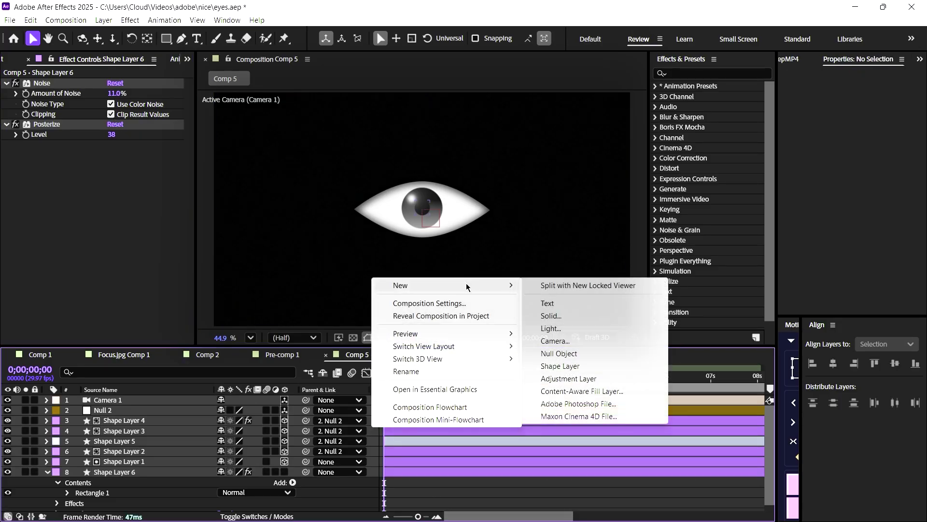
{"action": "left_click", "coordinate": [592, 379]}
{"action": "key", "text": "ctrl+space"}
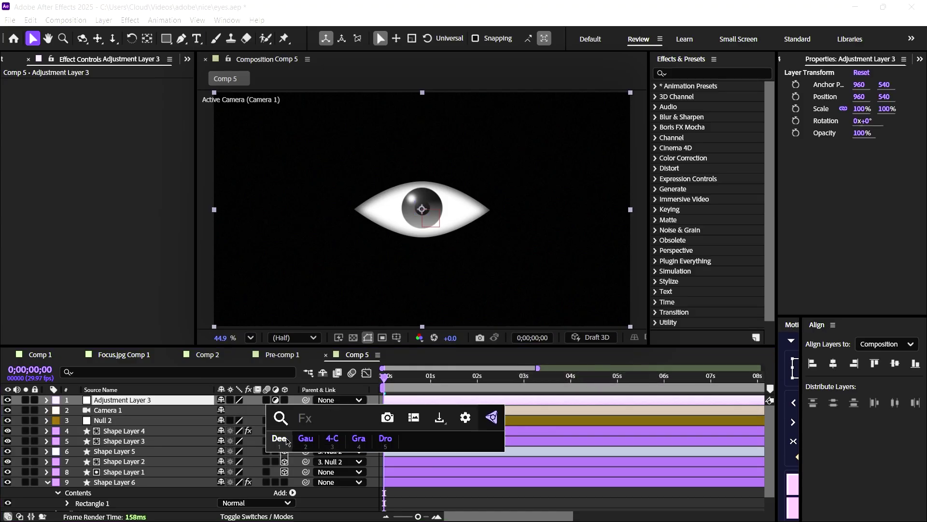
{"action": "left_click", "coordinate": [286, 441]}
{"action": "left_click_drag", "start_coordinate": [114, 145], "coordinate": [59, 148]}
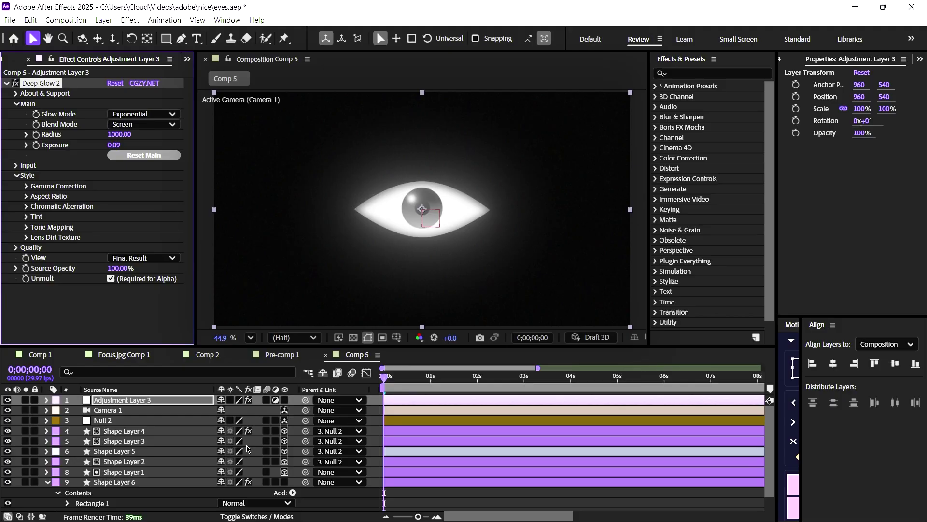
Refine Shape Layer 6's grain to Posterize level 50 and Noise 10.8%.
{"action": "scroll", "coordinate": [247, 449], "scroll_direction": "down", "scroll_amount": 1}
{"action": "left_click", "coordinate": [115, 464]}
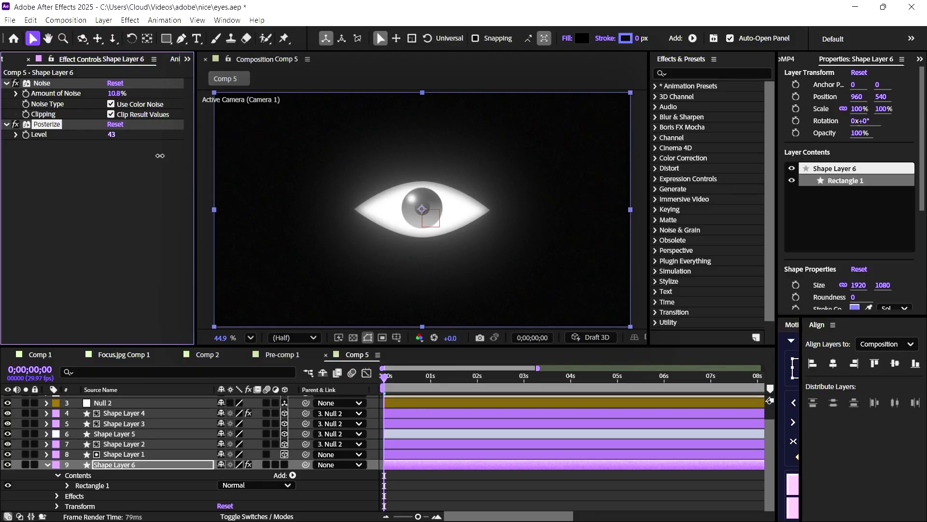
{"action": "left_click", "coordinate": [436, 474]}
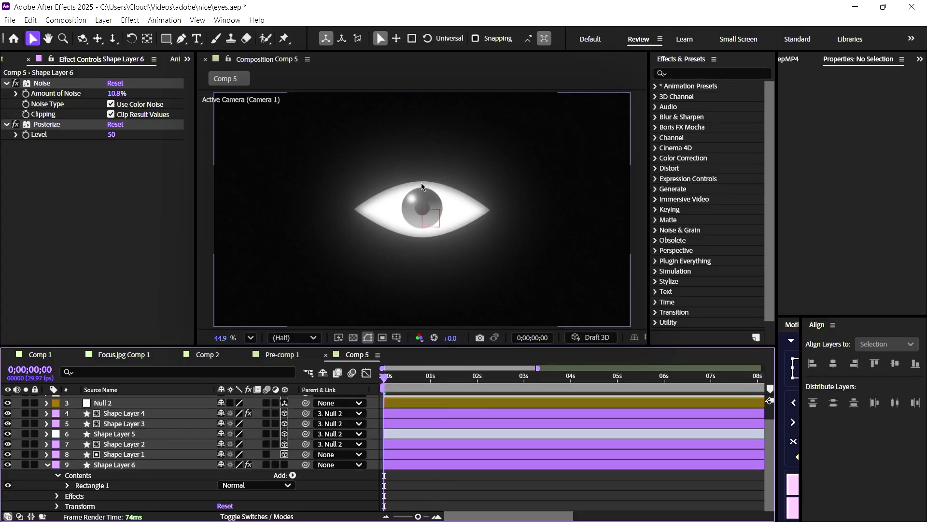
{"action": "scroll", "coordinate": [425, 186], "scroll_direction": "up", "scroll_amount": 5}
Preview the animation with the viewer at Fit, then zoom into the light beam.
{"action": "key", "text": "space"}
{"action": "left_click", "coordinate": [250, 338]}
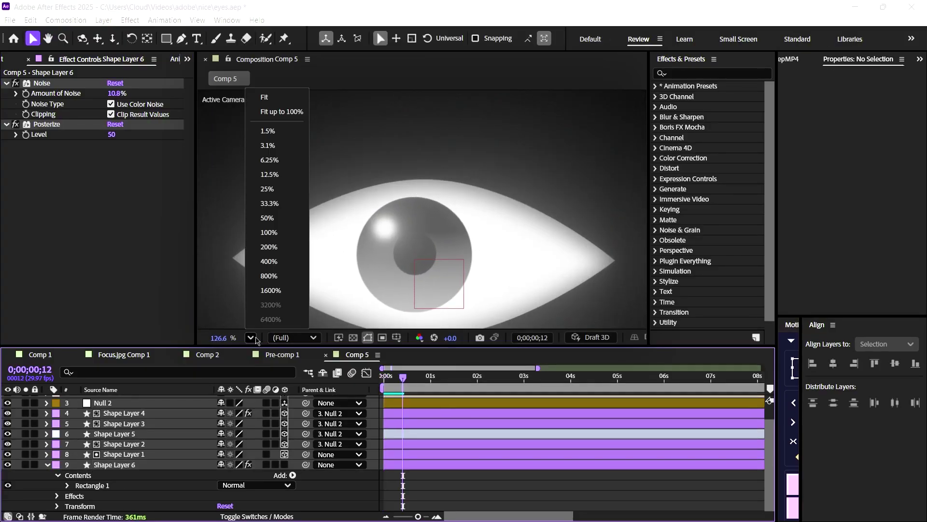
{"action": "left_click", "coordinate": [268, 39]}
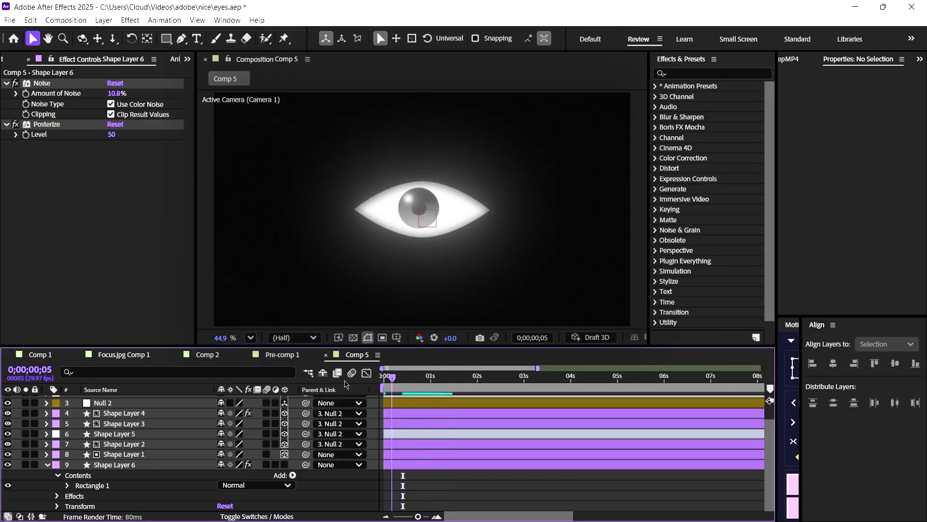
{"action": "scroll", "coordinate": [291, 227], "scroll_direction": "up", "scroll_amount": 3}
{"action": "scroll", "coordinate": [291, 227], "scroll_direction": "up", "scroll_amount": 2}
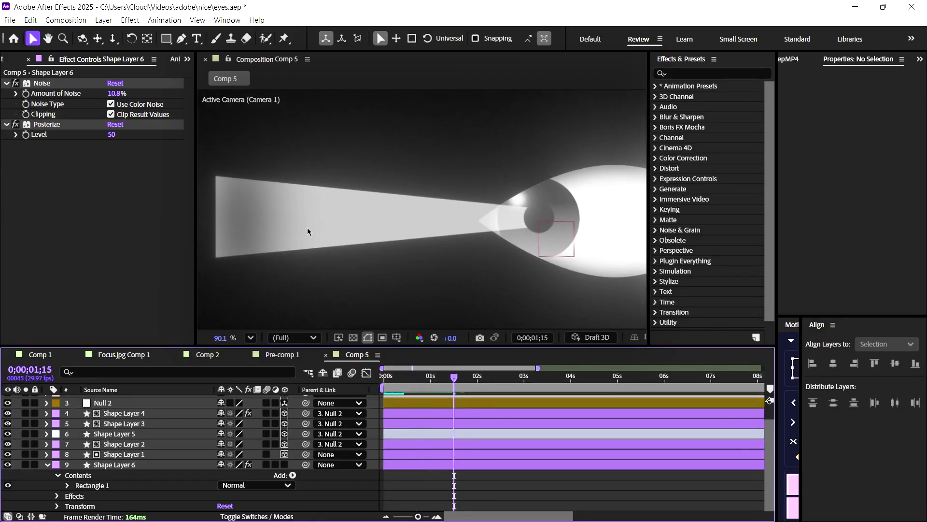
Give Shape Layer 5, the beam, its own Deep Glow with exposure scrubbed down to about 0.02.
{"action": "left_click", "coordinate": [360, 204]}
{"action": "key", "text": "ctrl+space"}
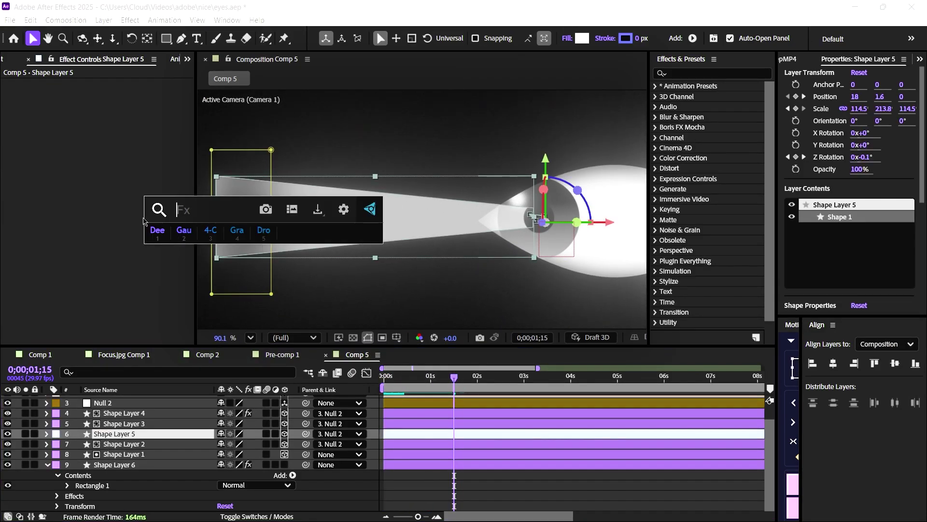
{"action": "left_click", "coordinate": [157, 231]}
{"action": "left_click_drag", "start_coordinate": [44, 145], "coordinate": [24, 155]}
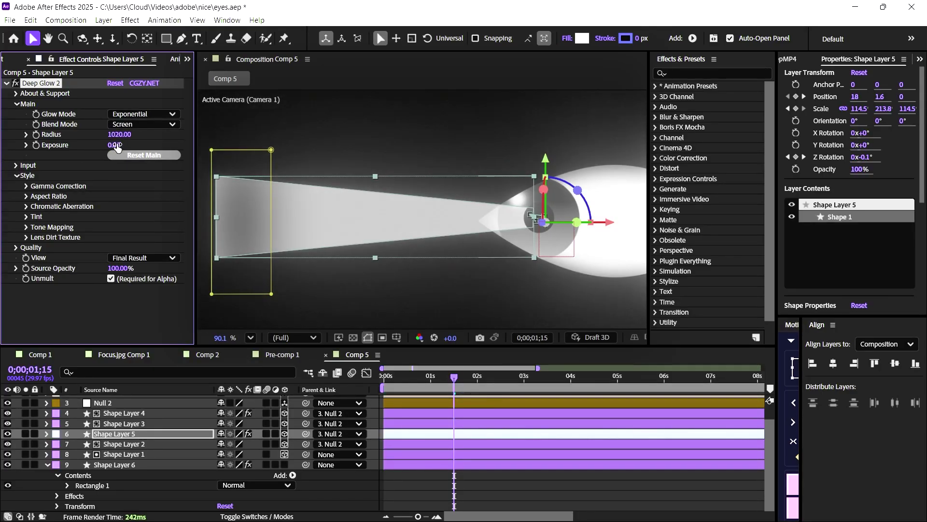
{"action": "left_click_drag", "start_coordinate": [117, 148], "coordinate": [127, 145]}
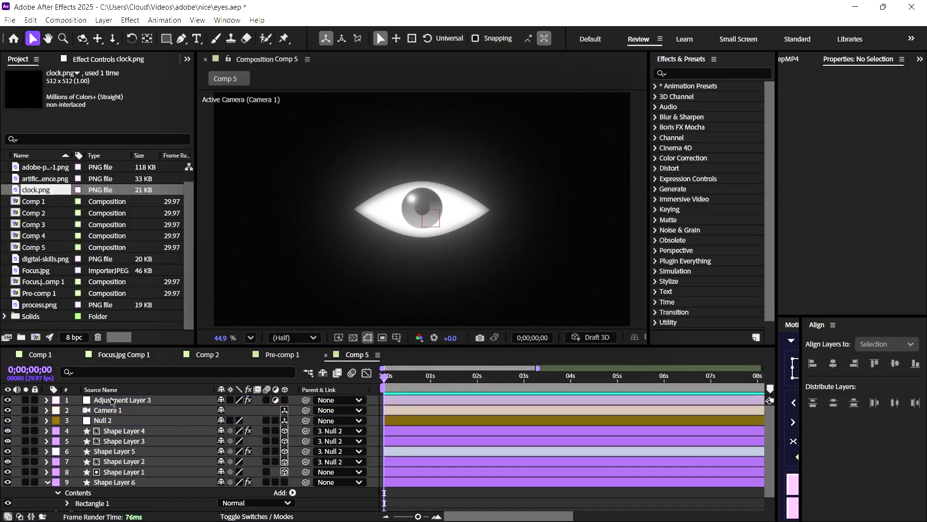
Add clock, AI, process and digital-skills PNGs, hide the top three, and move clock.png to 425.6, 524.4.
{"action": "left_click_drag", "start_coordinate": [111, 402], "coordinate": [111, 401]}
{"action": "left_click_drag", "start_coordinate": [37, 180], "coordinate": [124, 400]}
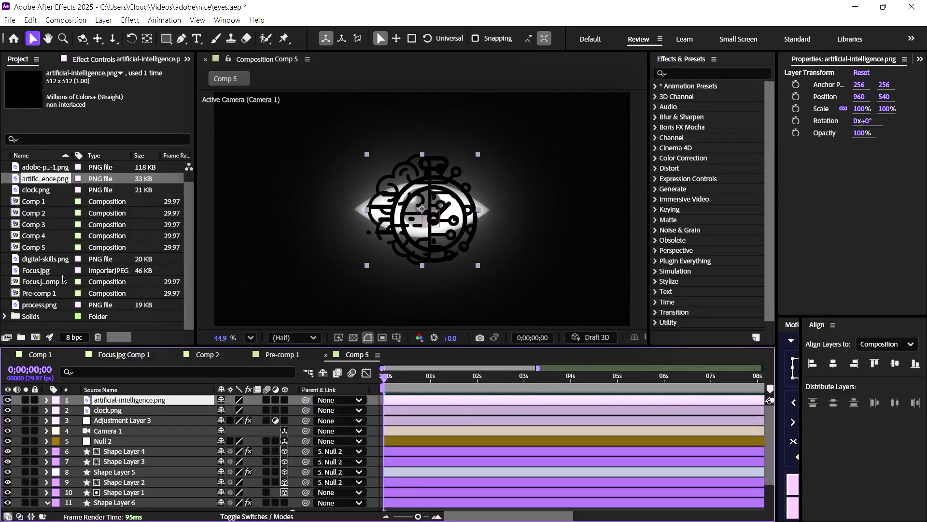
{"action": "left_click", "coordinate": [81, 302]}
{"action": "key", "text": "ctrl+slash"}
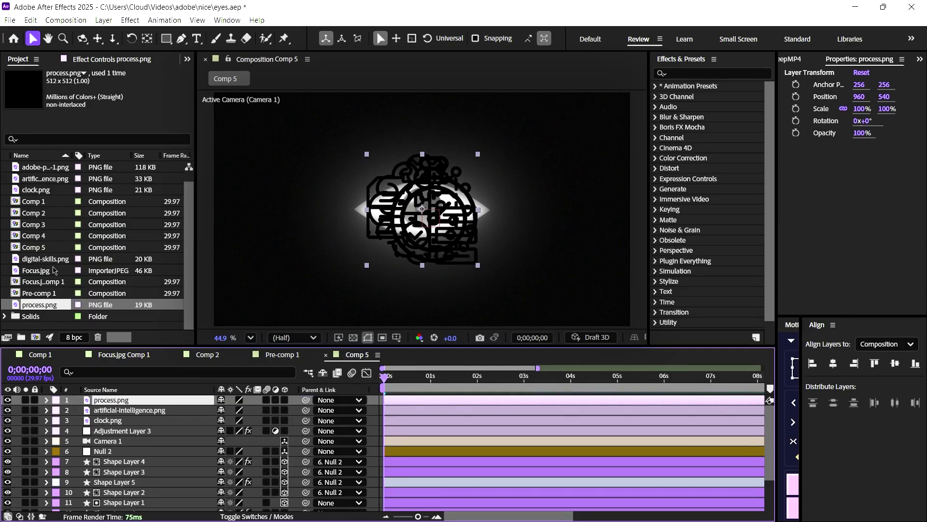
{"action": "left_click_drag", "start_coordinate": [49, 259], "coordinate": [125, 400]}
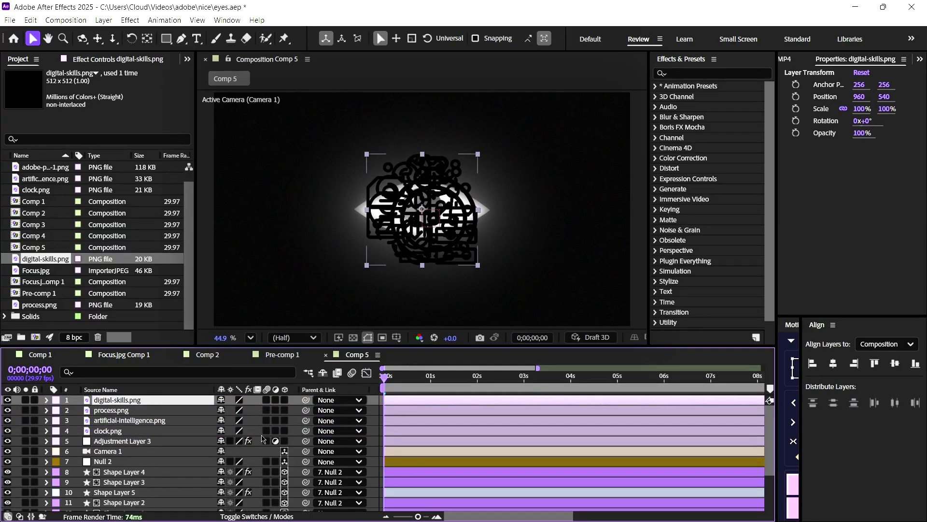
{"action": "left_click_drag", "start_coordinate": [8, 416], "coordinate": [8, 421]}
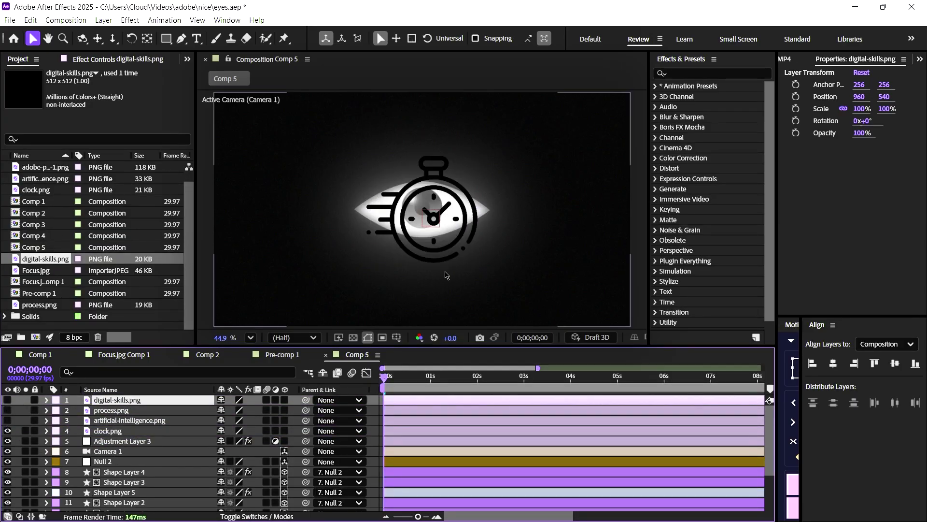
{"action": "left_click_drag", "start_coordinate": [440, 216], "coordinate": [323, 213]}
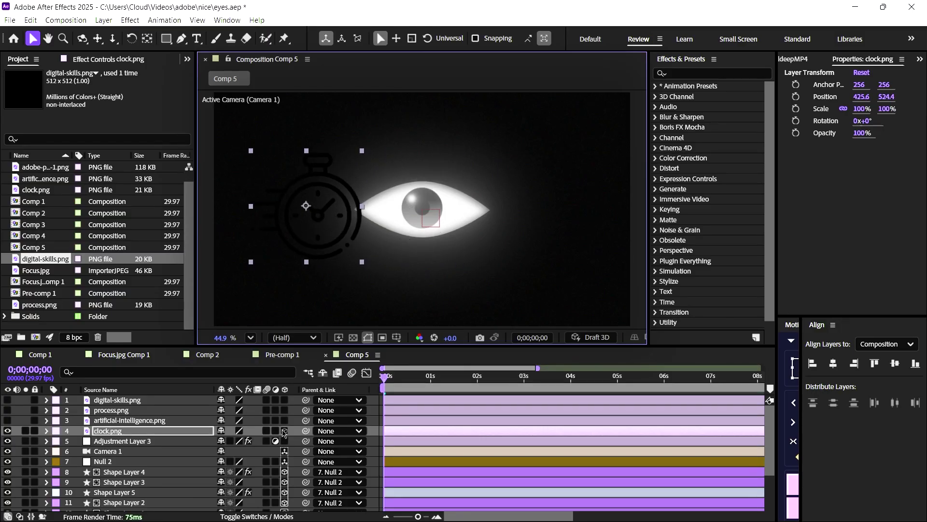
Make the four icon layers 3D, scale the clock to 58%, and move it into the beam.
{"action": "left_click_drag", "start_coordinate": [284, 431], "coordinate": [285, 400]}
{"action": "scroll", "coordinate": [321, 206], "scroll_direction": "up", "scroll_amount": 5}
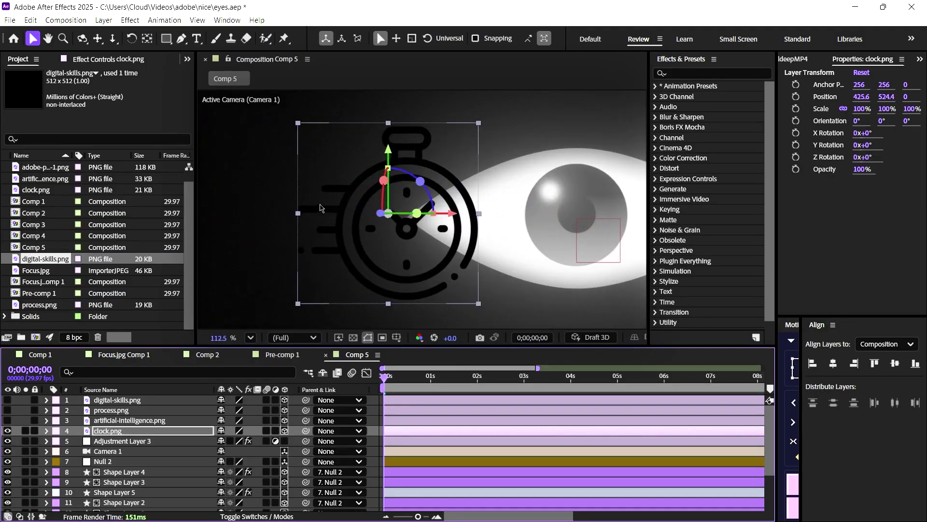
{"action": "key", "text": "s"}
{"action": "left_click_drag", "start_coordinate": [237, 441], "coordinate": [216, 446]}
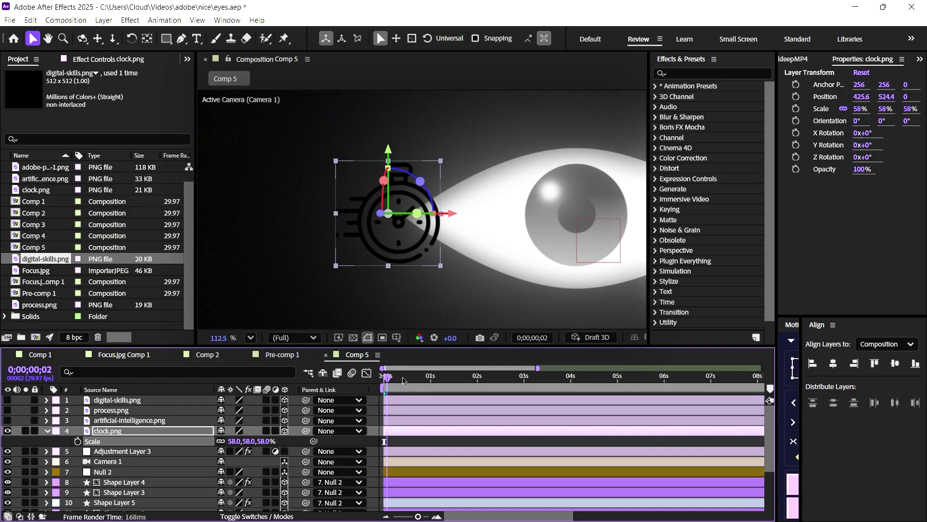
{"action": "left_click_drag", "start_coordinate": [403, 381], "coordinate": [432, 379]}
{"action": "left_click_drag", "start_coordinate": [389, 227], "coordinate": [283, 221]}
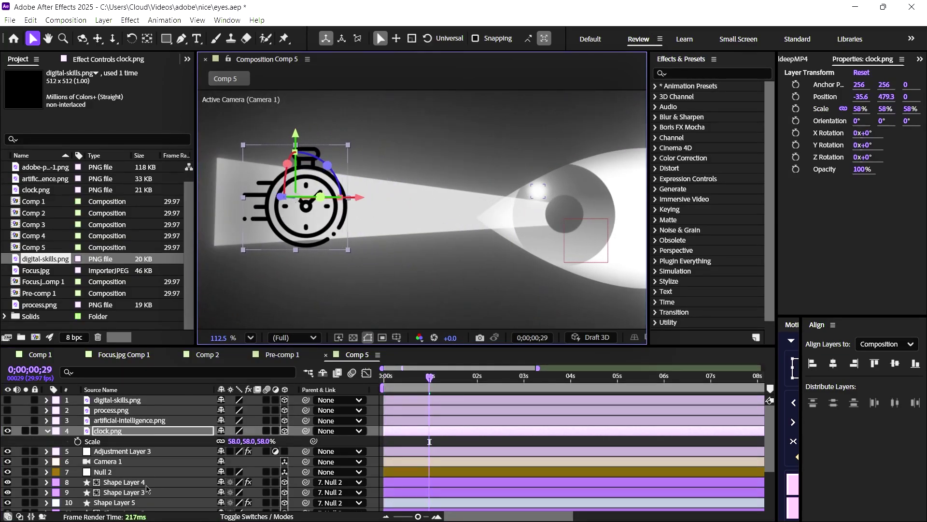
Stretch Shape Layer 5's bottom edge down so the beam covers the clock.
{"action": "scroll", "coordinate": [146, 489], "scroll_direction": "down", "scroll_amount": 3}
{"action": "left_click", "coordinate": [228, 243]}
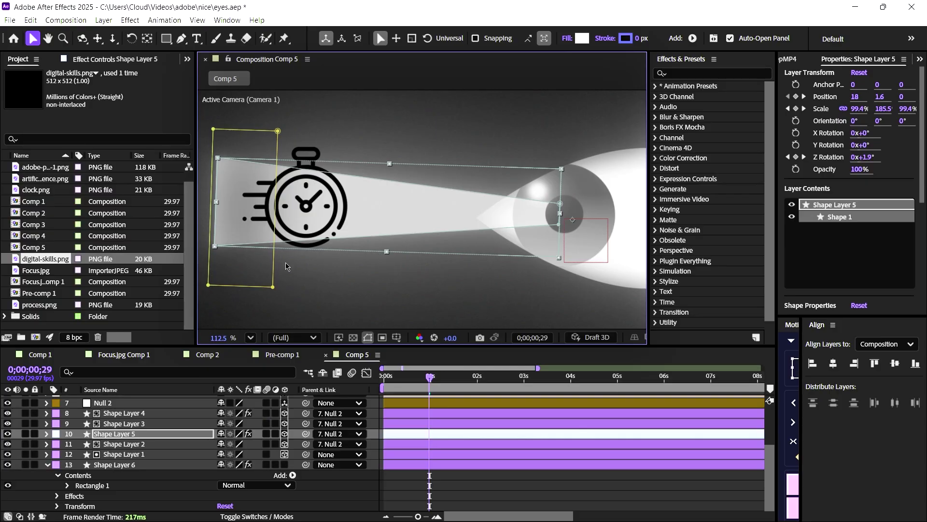
{"action": "left_click_drag", "start_coordinate": [386, 251], "coordinate": [386, 265]}
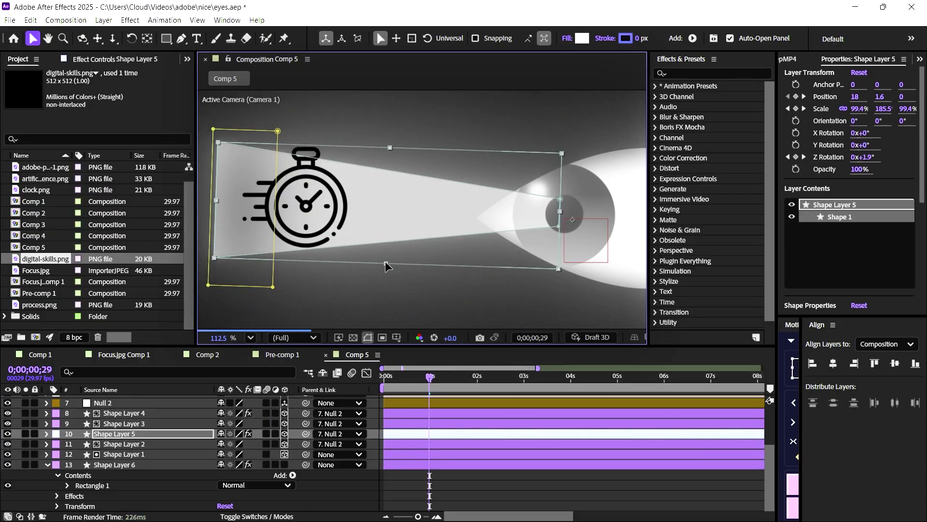
{"action": "left_click", "coordinate": [484, 506]}
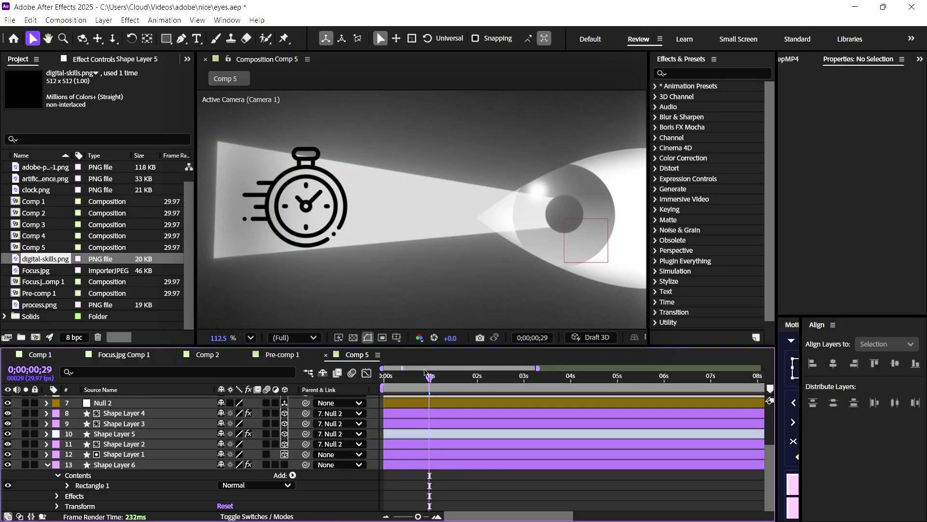
Fit the composition in the viewer and preview the beam animation to about 4 seconds.
{"action": "left_click", "coordinate": [233, 342]}
{"action": "left_click", "coordinate": [267, 95]}
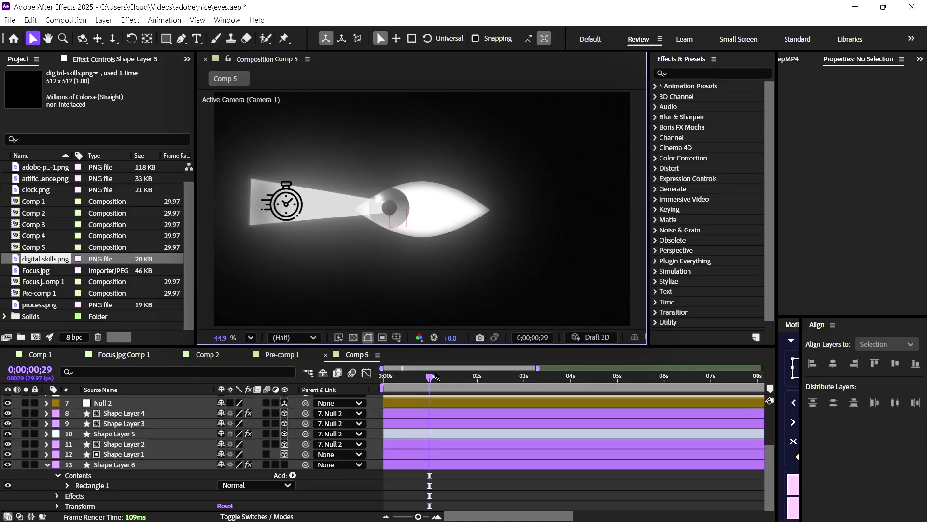
{"action": "mouse_move", "coordinate": [436, 376]}
{"action": "left_mouse_down"}
{"action": "mouse_move", "coordinate": [594, 367]}
{"action": "mouse_move", "coordinate": [741, 376]}
{"action": "mouse_move", "coordinate": [502, 384]}
{"action": "mouse_move", "coordinate": [388, 376]}
{"action": "mouse_move", "coordinate": [624, 369]}
{"action": "mouse_move", "coordinate": [384, 380]}
{"action": "mouse_move", "coordinate": [434, 381]}
{"action": "left_mouse_up"}
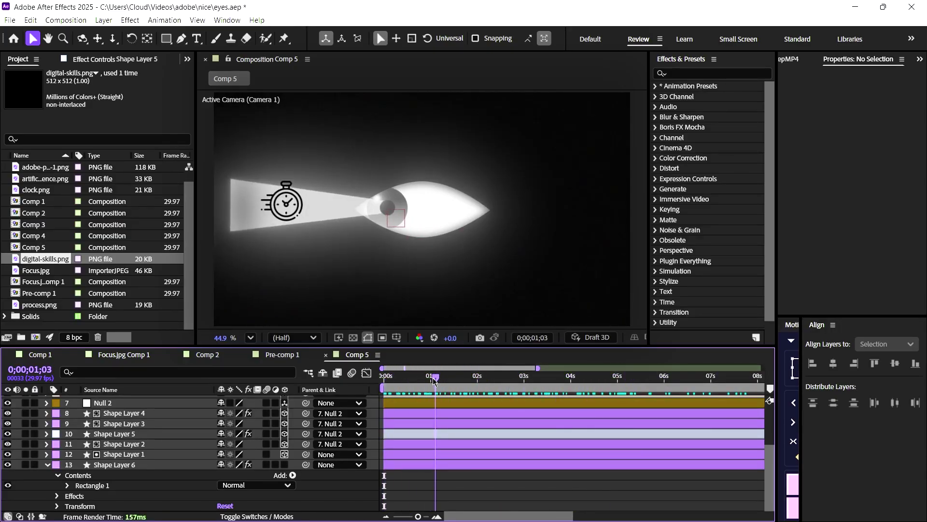
{"action": "scroll", "coordinate": [278, 204], "scroll_direction": "up", "scroll_amount": 5}
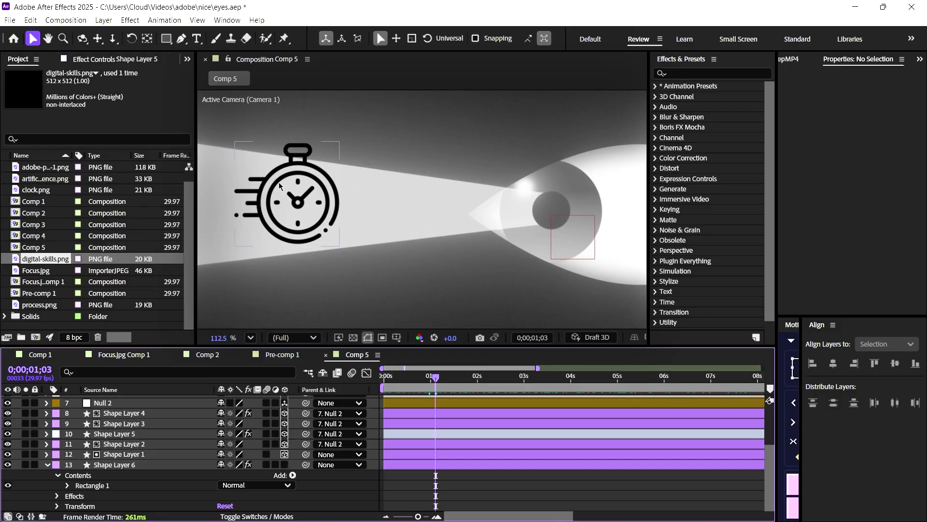
{"action": "scroll", "coordinate": [280, 186], "scroll_direction": "up", "scroll_amount": 2}
{"action": "left_click", "coordinate": [292, 213]}
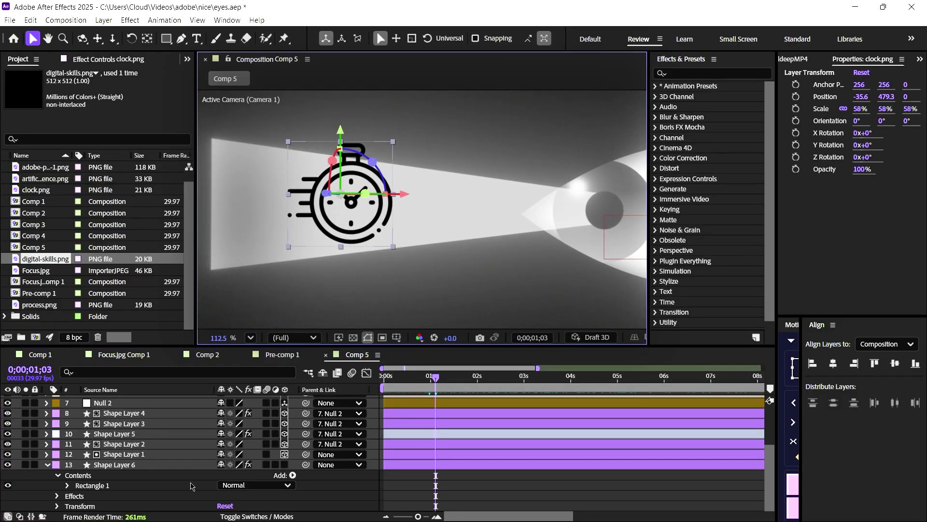
Apply Gradient Ramp to clock.png via a 'grad' search in Effects & Presets.
{"action": "key", "text": "ctrl+space"}
{"action": "type", "text": "gra"}
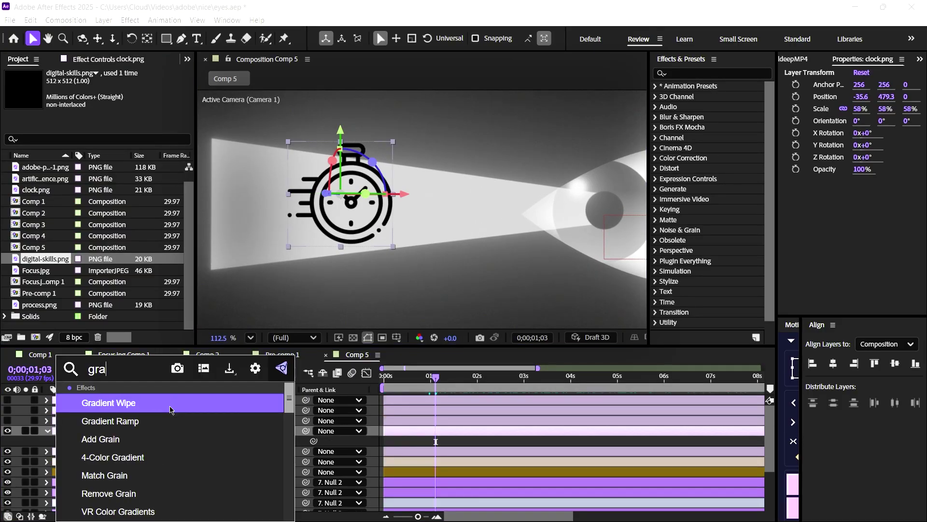
{"action": "left_click", "coordinate": [409, 443]}
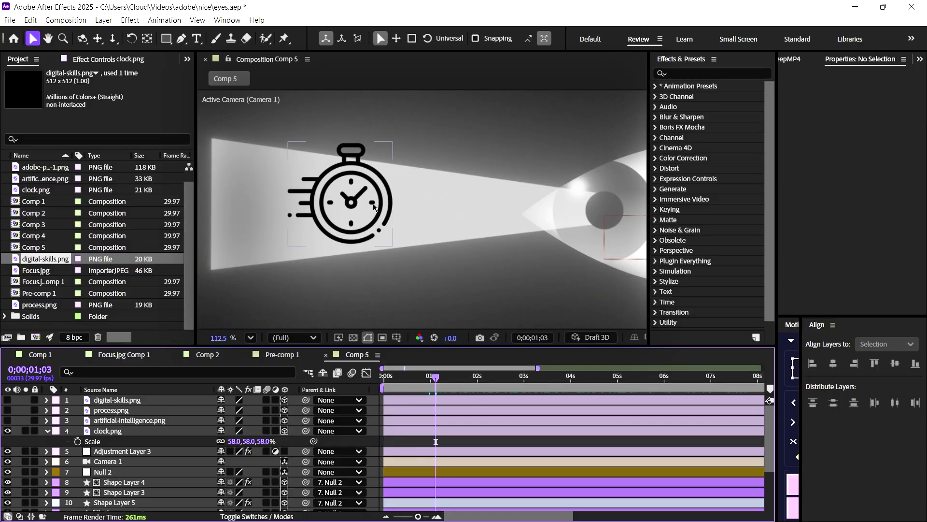
{"action": "left_click", "coordinate": [397, 208]}
{"action": "left_click", "coordinate": [735, 70]}
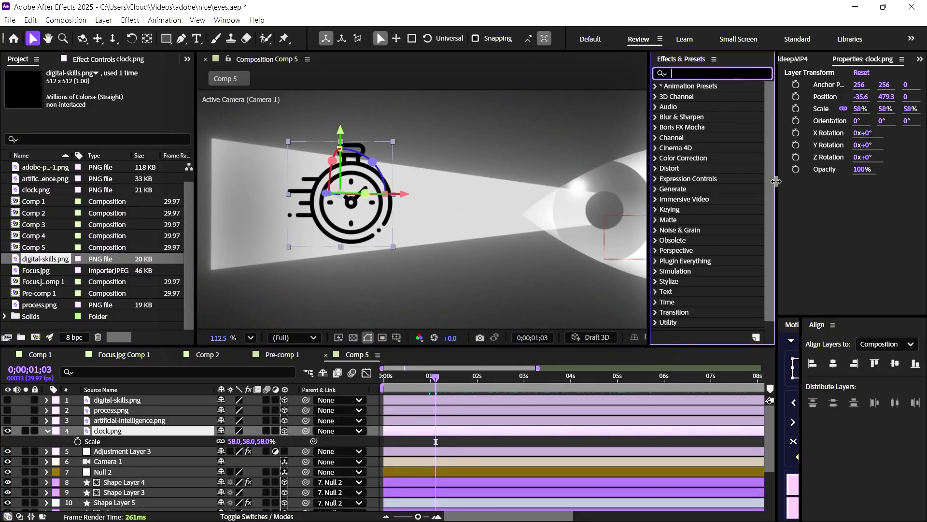
{"action": "type", "text": "grad"}
{"action": "double_click", "coordinate": [715, 178]}
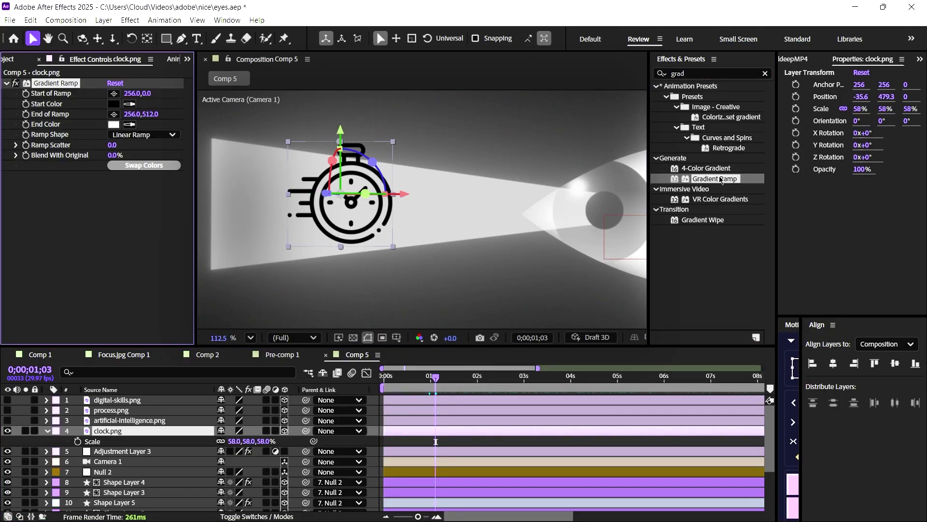
Run the ramp from white at 256, -96.7 above the clock to black at 265.4, 651.2.
{"action": "left_click_drag", "start_coordinate": [438, 383], "coordinate": [359, 390]}
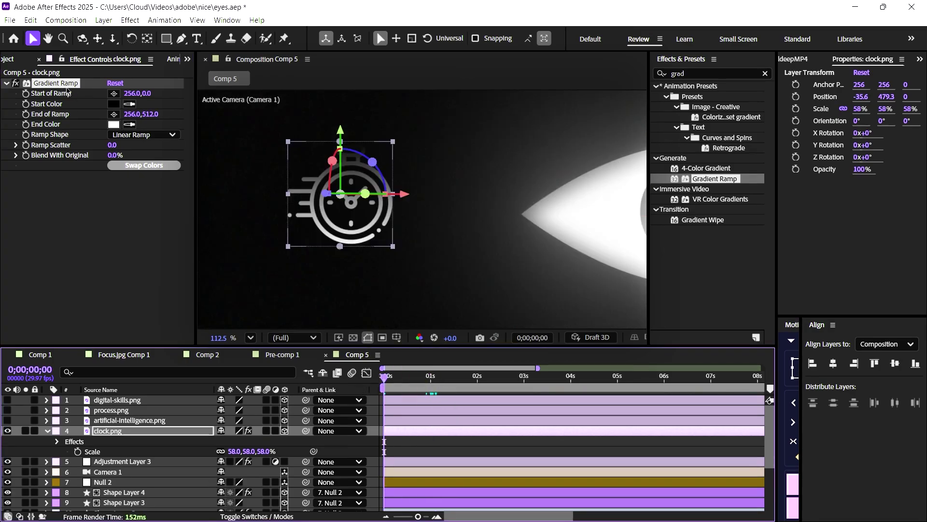
{"action": "key", "text": "e"}
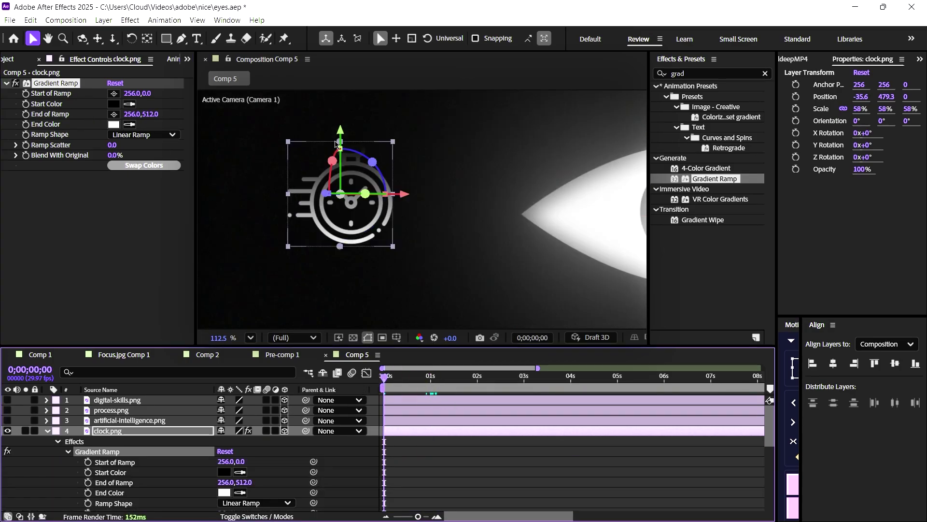
{"action": "left_click_drag", "start_coordinate": [337, 143], "coordinate": [340, 123]}
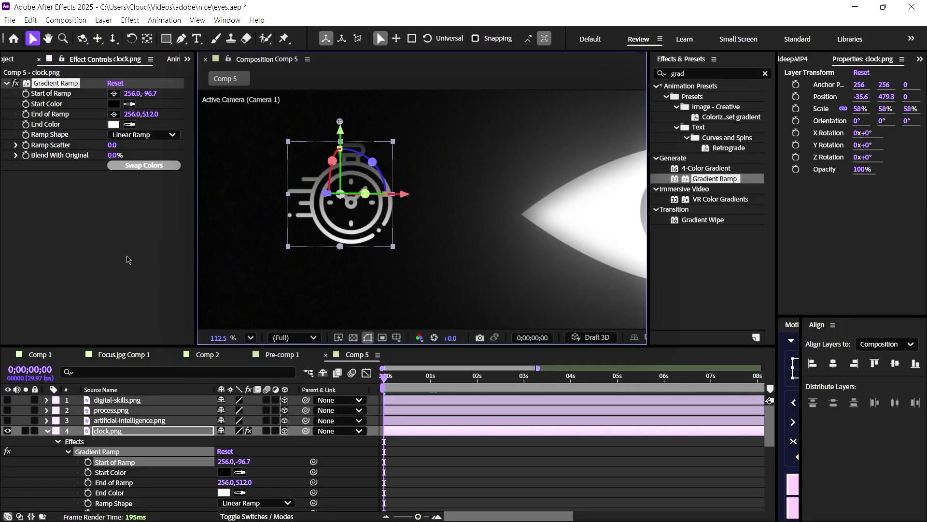
{"action": "left_click", "coordinate": [143, 166]}
{"action": "left_click_drag", "start_coordinate": [340, 247], "coordinate": [341, 275]}
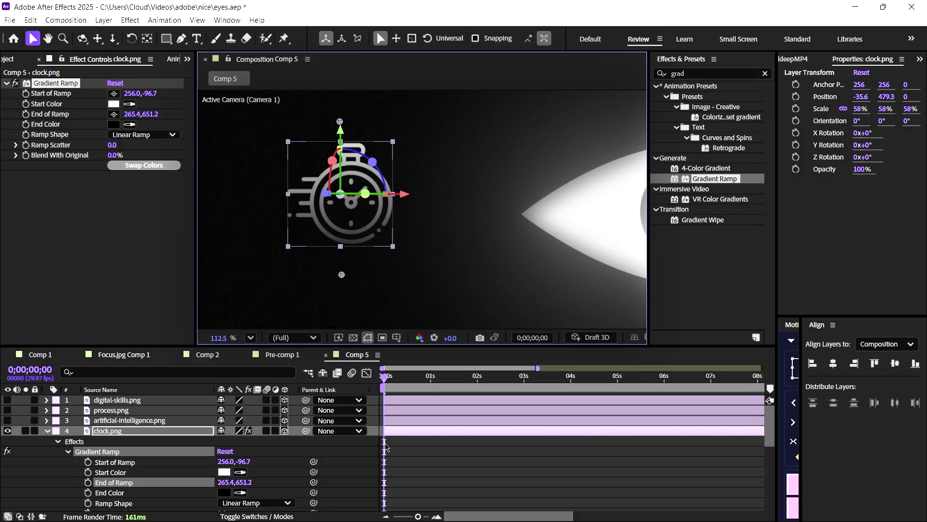
Collapse layer properties, reselect clock.png, and show the blend mode and track matte columns.
{"action": "left_click", "coordinate": [427, 460]}
{"action": "key", "text": "u"}
{"action": "key", "text": "u"}
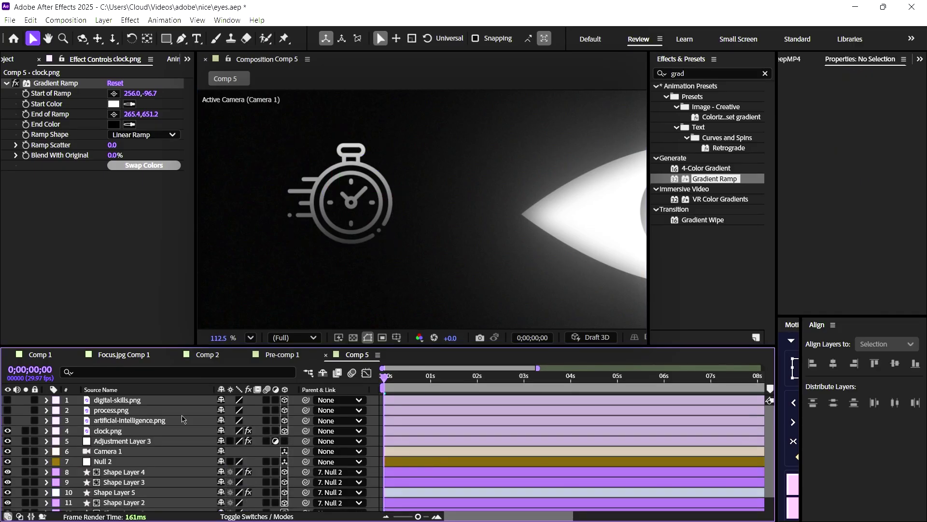
{"action": "left_click", "coordinate": [145, 430]}
{"action": "left_click", "coordinate": [272, 516]}
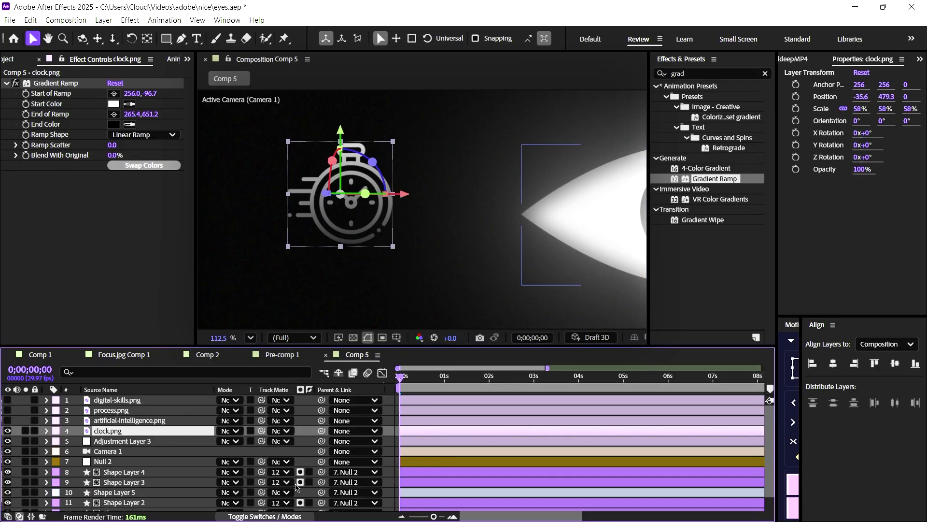
Set clock.png's track matte to Shape Layer 5 and check it at later frames.
{"action": "left_click", "coordinate": [278, 431]}
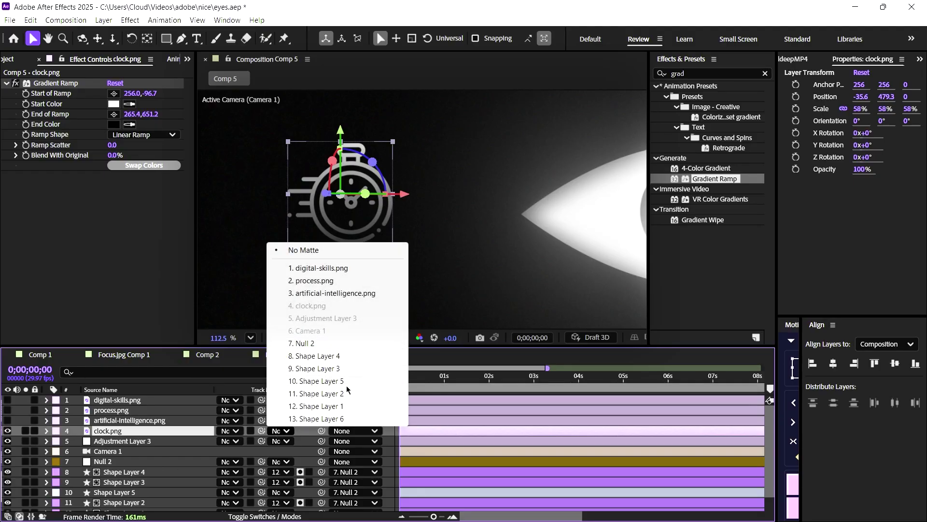
{"action": "left_click", "coordinate": [316, 381]}
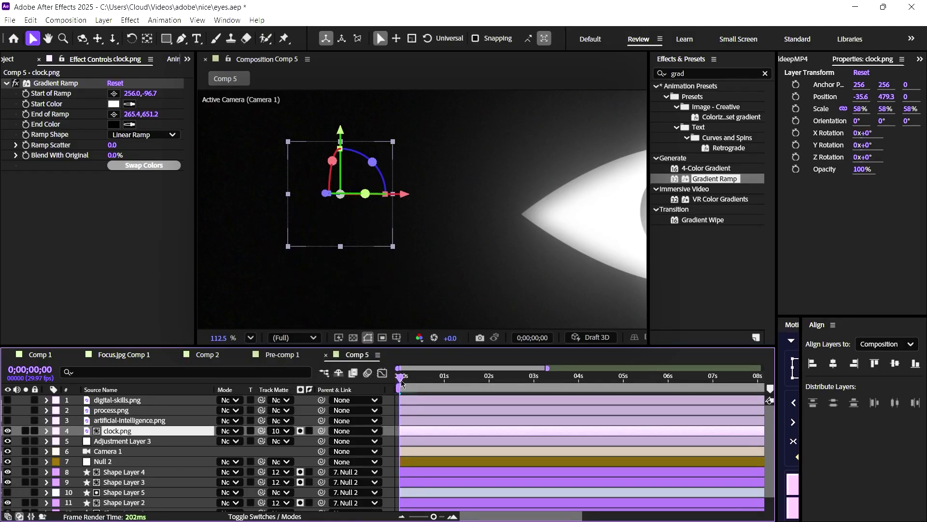
{"action": "left_click_drag", "start_coordinate": [426, 382], "coordinate": [470, 380]}
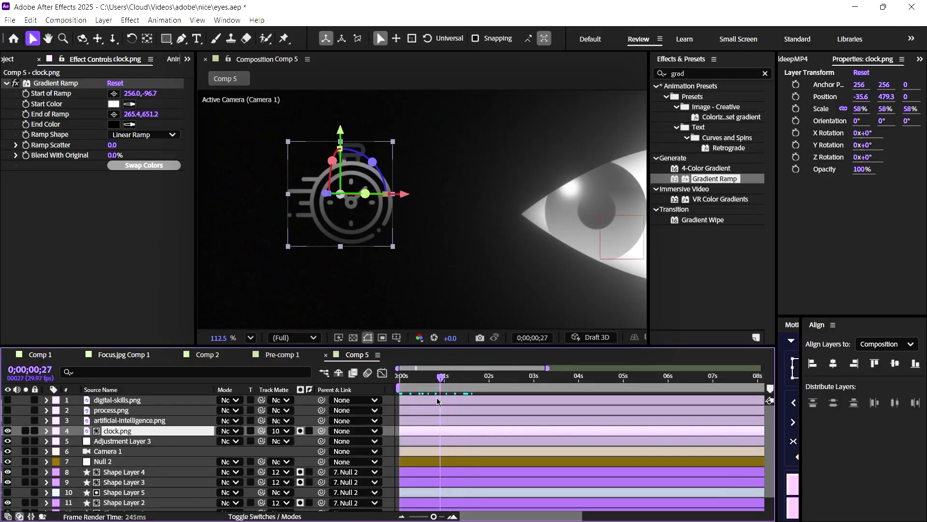
Preview the animation from the start at Half resolution.
{"action": "key", "text": "Home"}
{"action": "key", "text": "space"}
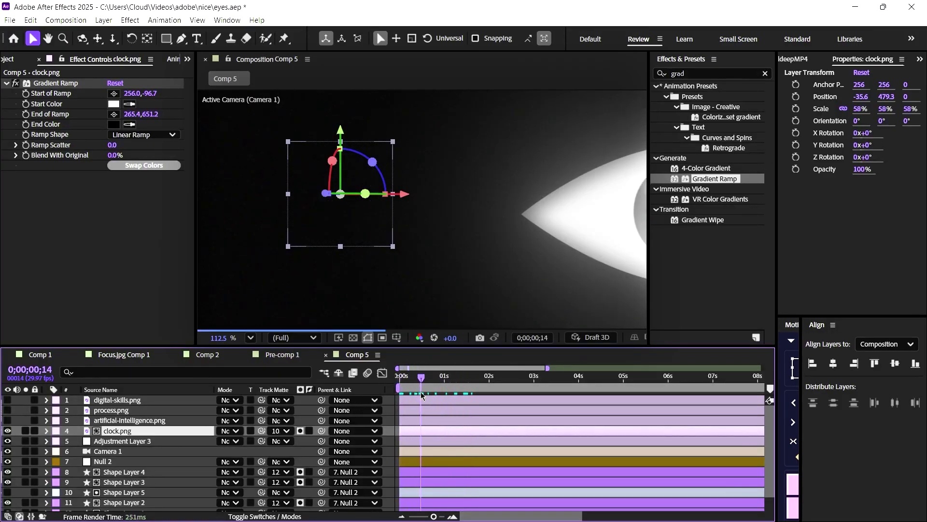
{"action": "left_click", "coordinate": [298, 338]}
{"action": "left_click", "coordinate": [290, 389]}
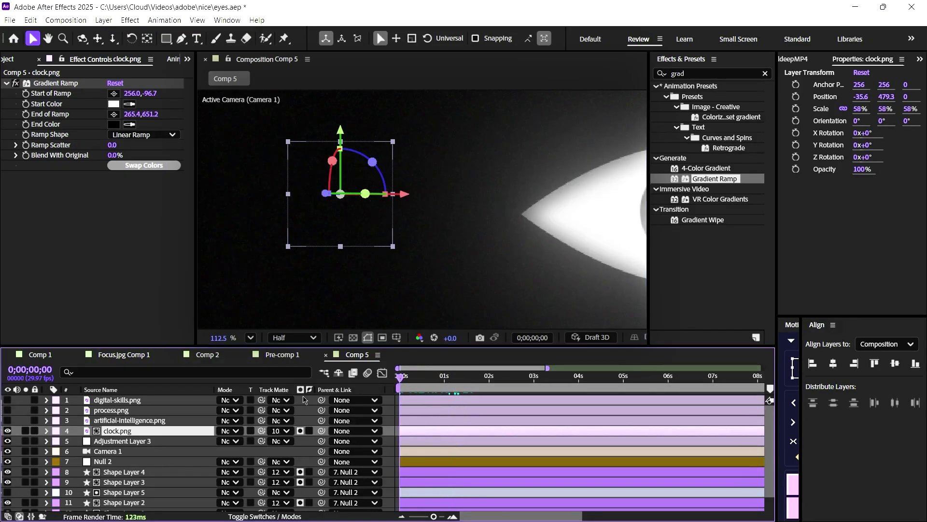
Restore full resolution and turn off the clock's inverted matte so it shows inside the beam.
{"action": "left_click", "coordinate": [294, 338]}
{"action": "left_click", "coordinate": [288, 375]}
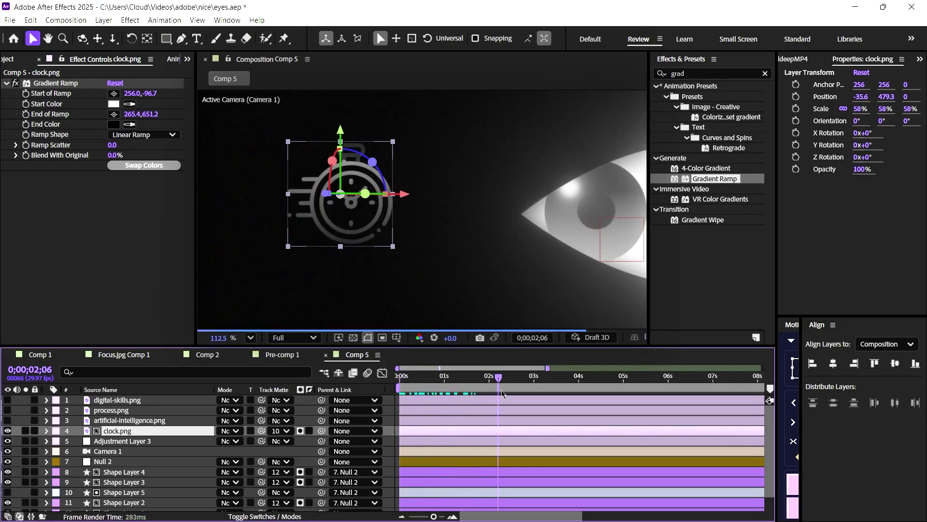
{"action": "mouse_move", "coordinate": [442, 376]}
{"action": "left_mouse_down"}
{"action": "mouse_move", "coordinate": [472, 376]}
{"action": "mouse_move", "coordinate": [434, 378]}
{"action": "left_mouse_up"}
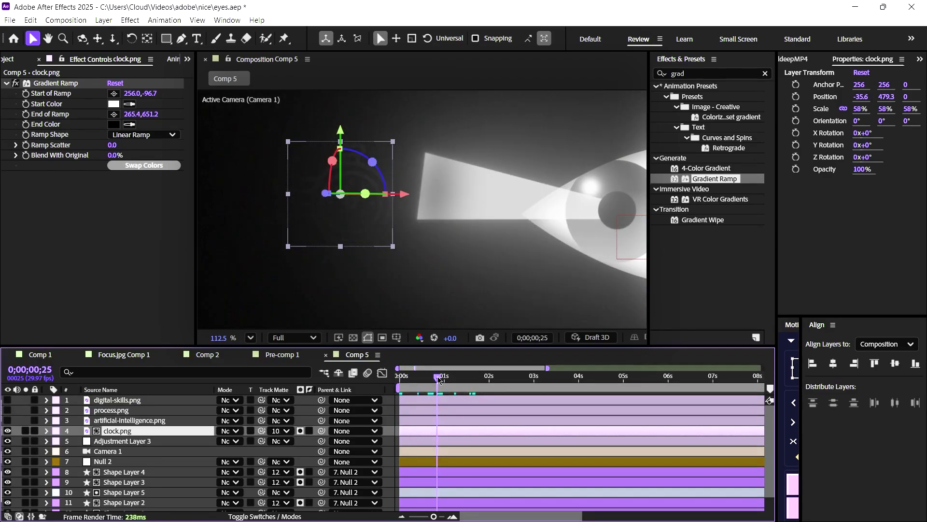
{"action": "left_click", "coordinate": [309, 430]}
{"action": "scroll", "coordinate": [310, 430], "scroll_direction": "down", "scroll_amount": 1}
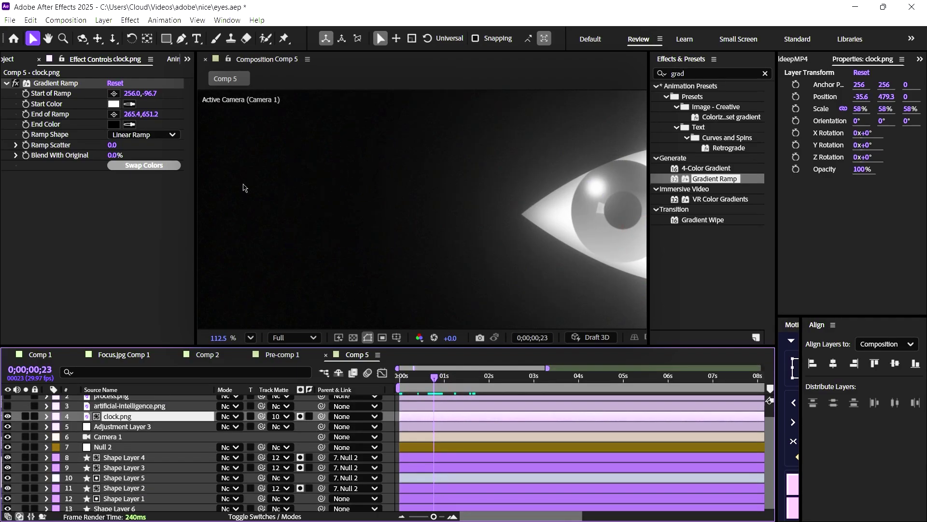
{"action": "left_click_drag", "start_coordinate": [435, 377], "coordinate": [534, 386]}
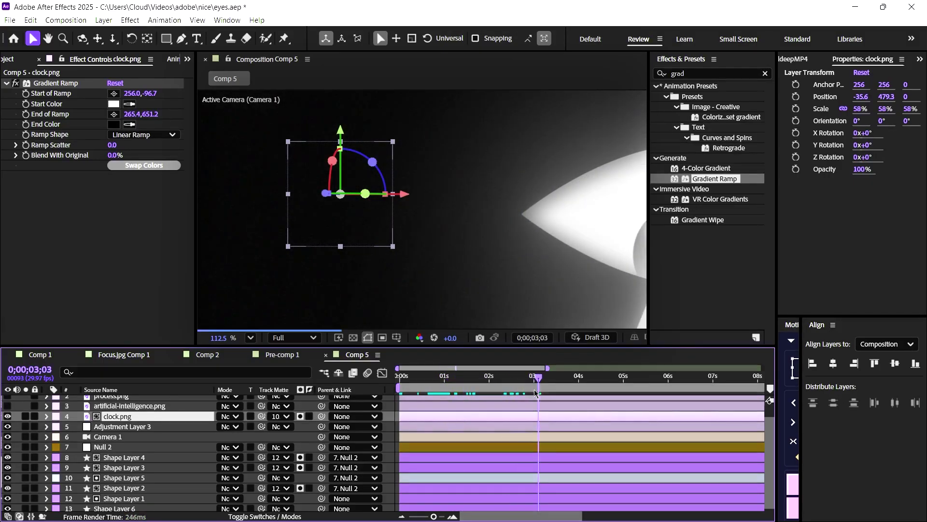
Angle the clock's Gradient Ramp diagonally from 468.3, -276.0 to 282.0, 318.5.
{"action": "left_click", "coordinate": [251, 338]}
{"action": "left_click", "coordinate": [393, 428]}
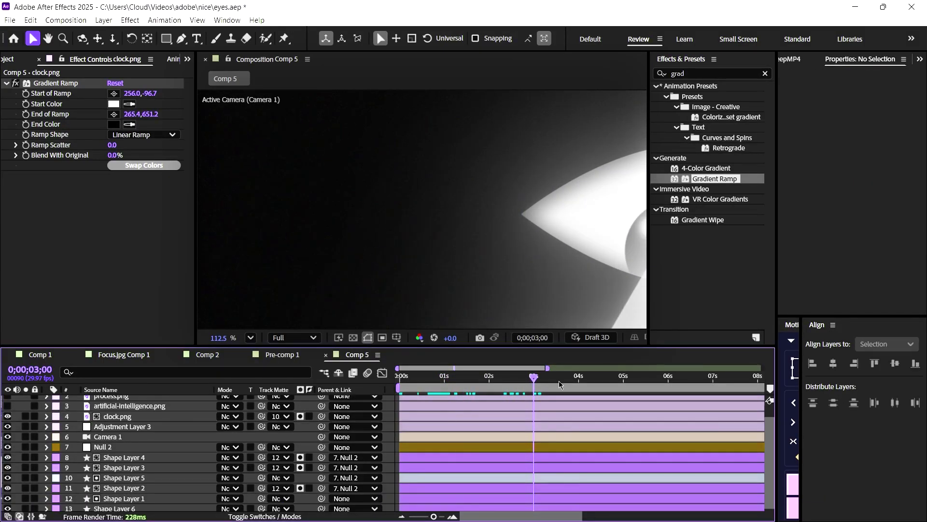
{"action": "left_click", "coordinate": [444, 384]}
{"action": "left_click", "coordinate": [343, 211]}
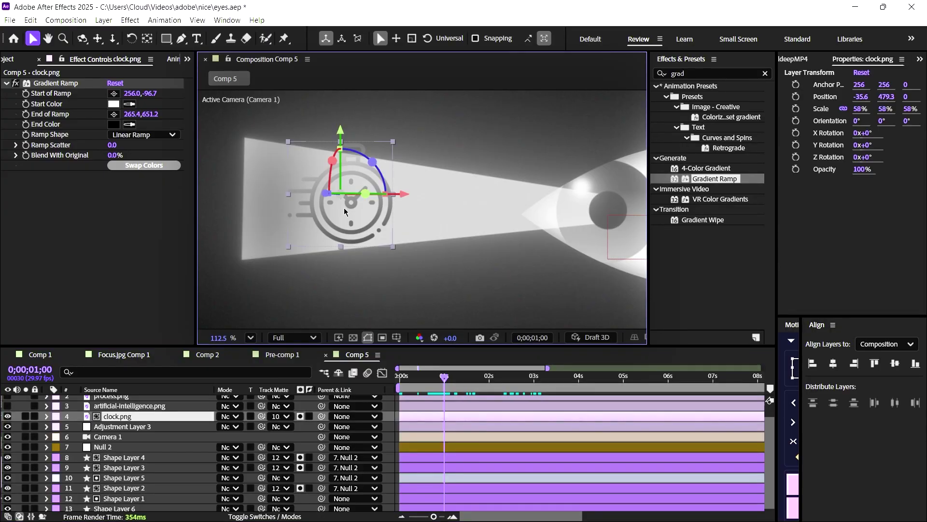
{"action": "left_click", "coordinate": [61, 87]}
{"action": "left_click_drag", "start_coordinate": [344, 273], "coordinate": [346, 207]}
{"action": "left_click_drag", "start_coordinate": [340, 121], "coordinate": [383, 86]}
Search 'drop' in Effects & Presets and apply Drop Shadow to clock.png.
{"action": "left_click", "coordinate": [389, 446]}
{"action": "left_click", "coordinate": [323, 233]}
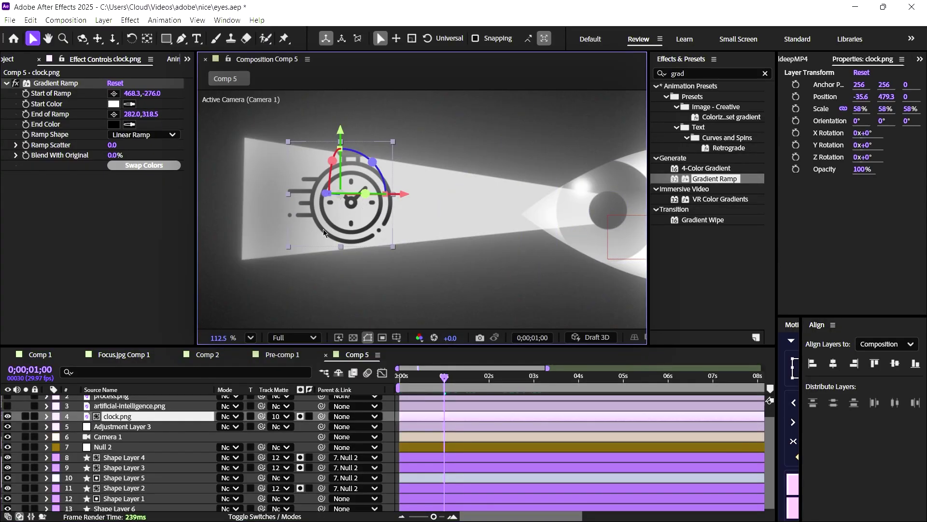
{"action": "key", "text": "ctrl+space"}
{"action": "left_click", "coordinate": [392, 425]}
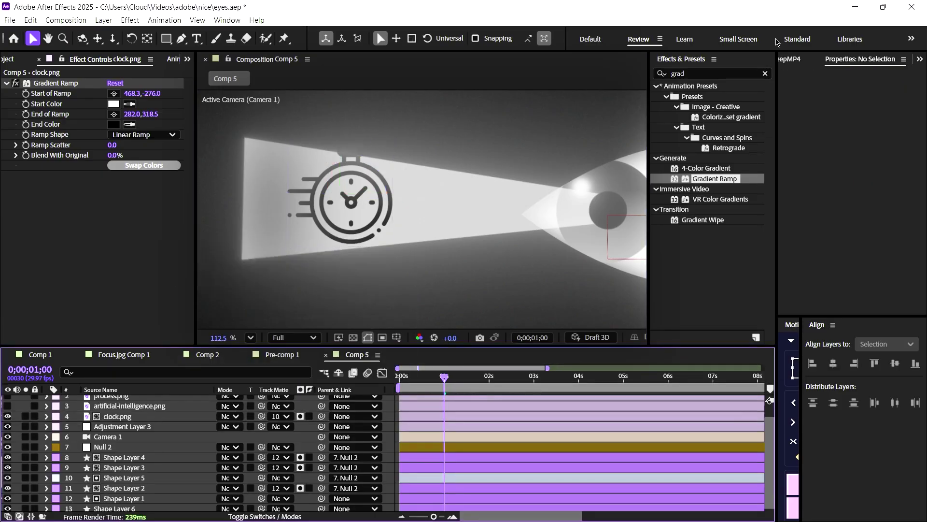
{"action": "left_click", "coordinate": [766, 73]}
{"action": "left_click", "coordinate": [725, 72]}
{"action": "type", "text": "drop"}
{"action": "left_click_drag", "start_coordinate": [712, 250], "coordinate": [135, 418]}
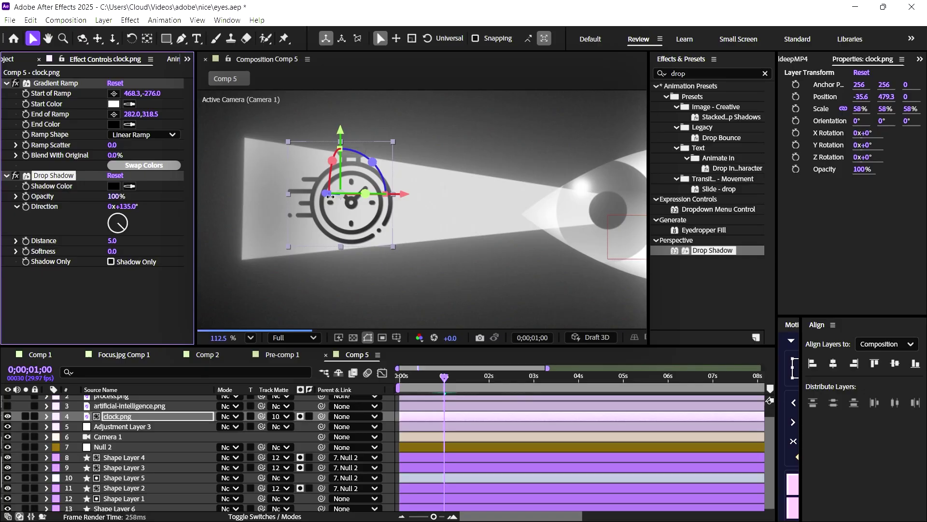
Set the clock's Drop Shadow to Distance 0 with Softness 25 for an even halo.
{"action": "left_click_drag", "start_coordinate": [128, 249], "coordinate": [130, 248]}
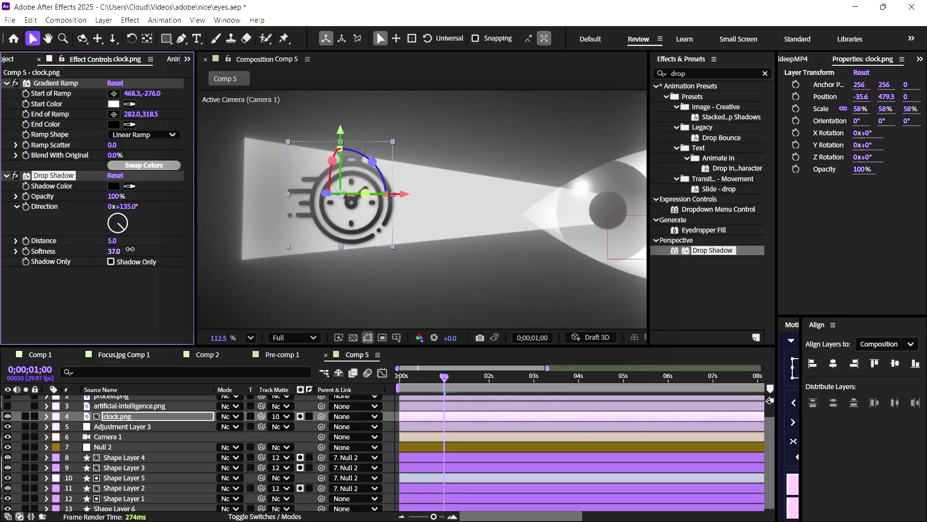
{"action": "left_click", "coordinate": [390, 433]}
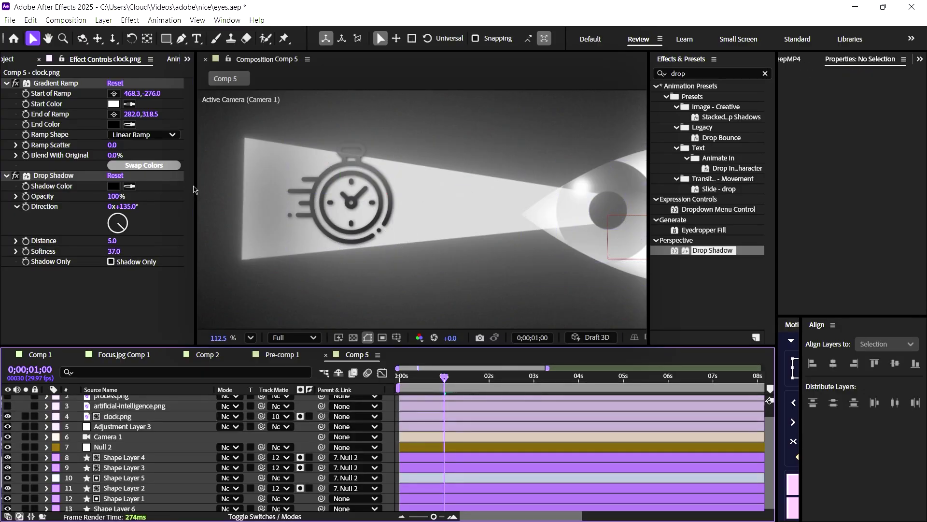
{"action": "scroll", "coordinate": [97, 428], "scroll_direction": "up", "scroll_amount": 1}
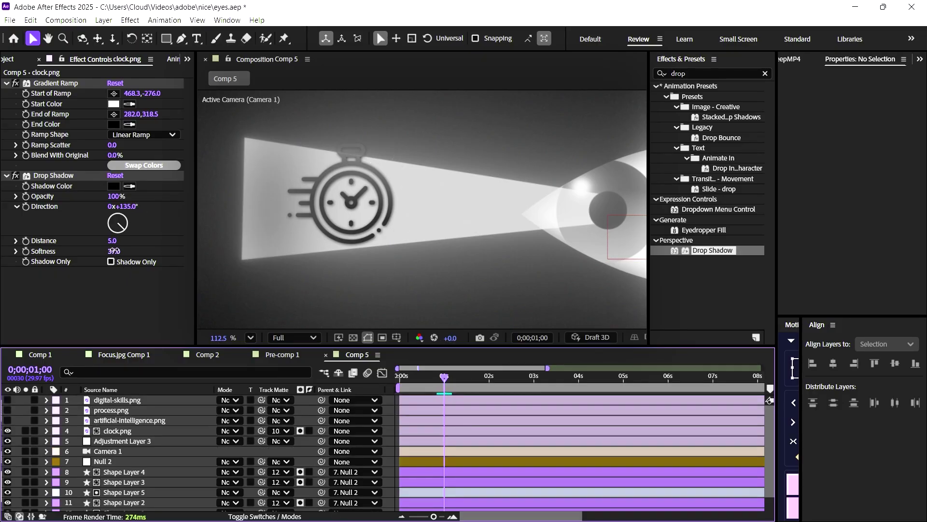
{"action": "mouse_move", "coordinate": [113, 251]}
{"action": "left_mouse_down"}
{"action": "mouse_move", "coordinate": [141, 249]}
{"action": "mouse_move", "coordinate": [104, 245]}
{"action": "left_mouse_up"}
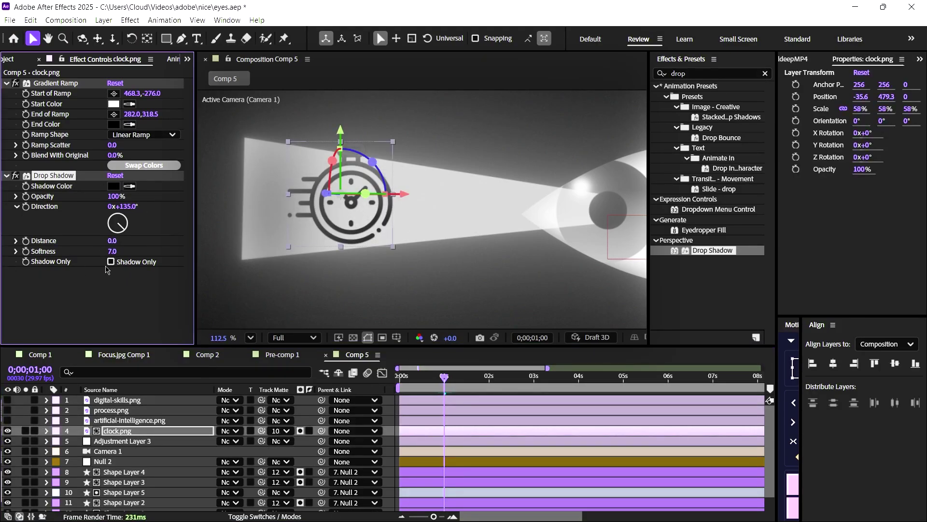
{"action": "left_click", "coordinate": [388, 419]}
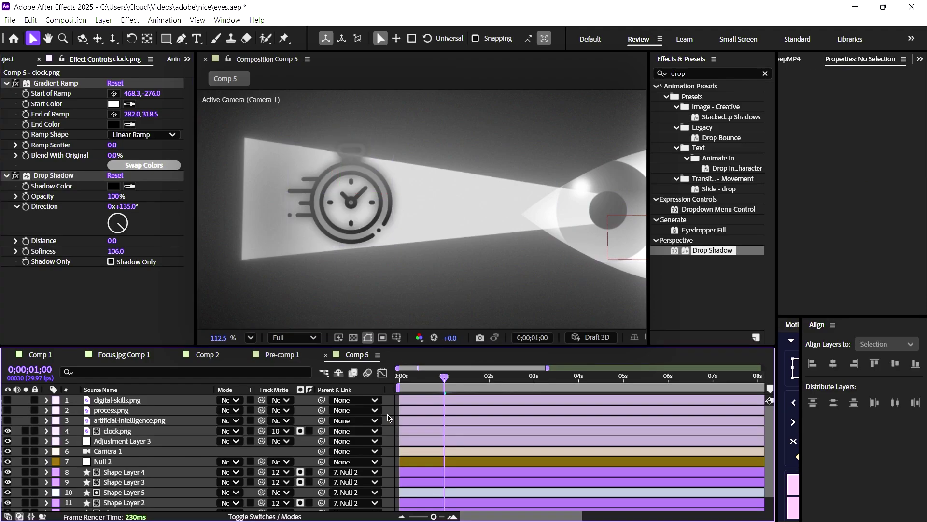
{"action": "left_click_drag", "start_coordinate": [114, 256], "coordinate": [61, 260]}
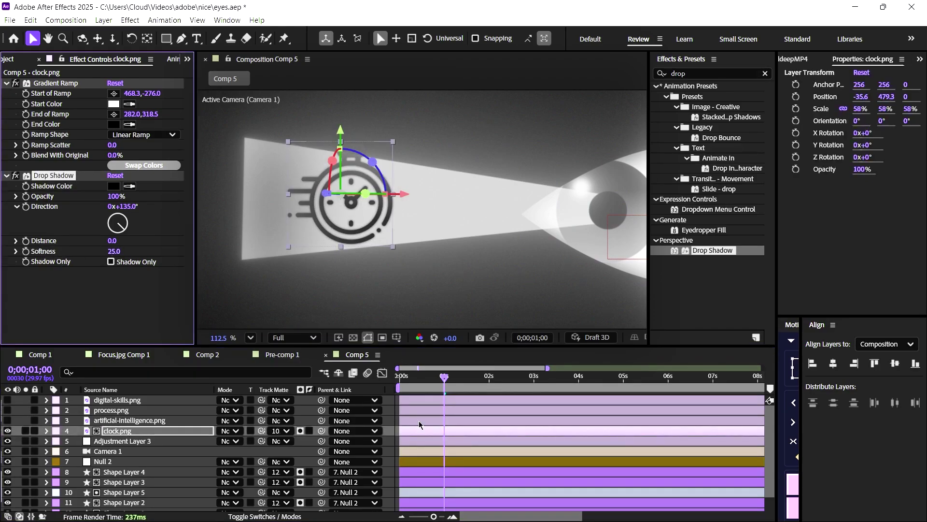
{"action": "left_click", "coordinate": [386, 421]}
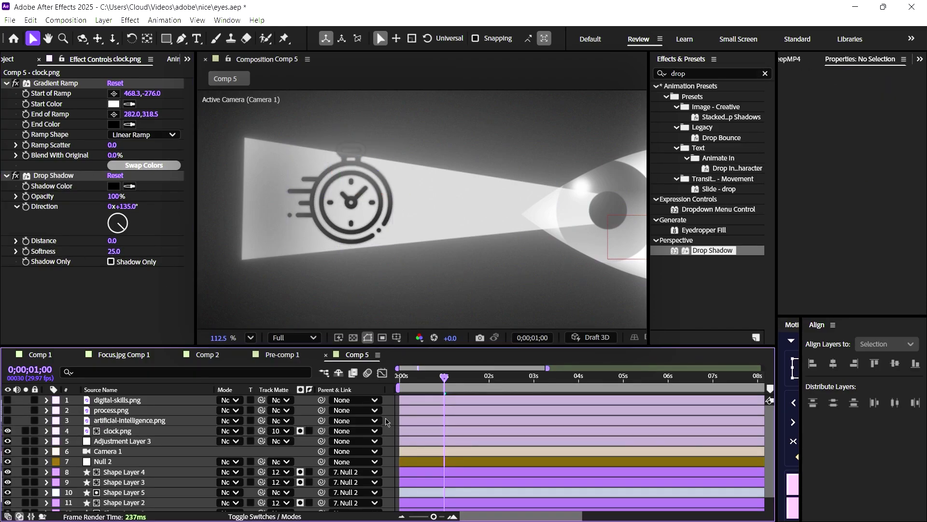
{"action": "left_click", "coordinate": [357, 193]}
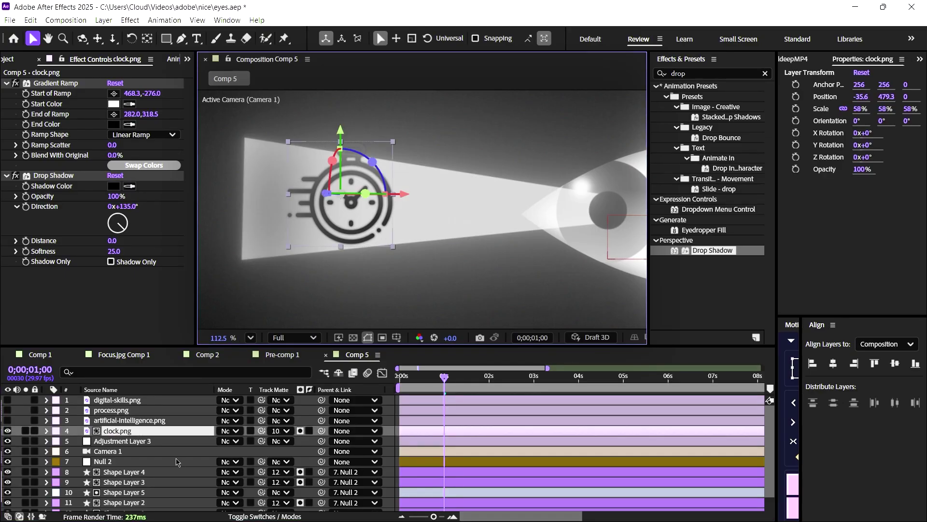
Scale the clock icon to 47%, nudge it left and down in the beam, then select the three upper icon layers.
{"action": "key", "text": "s"}
{"action": "left_click_drag", "start_coordinate": [235, 440], "coordinate": [227, 440]}
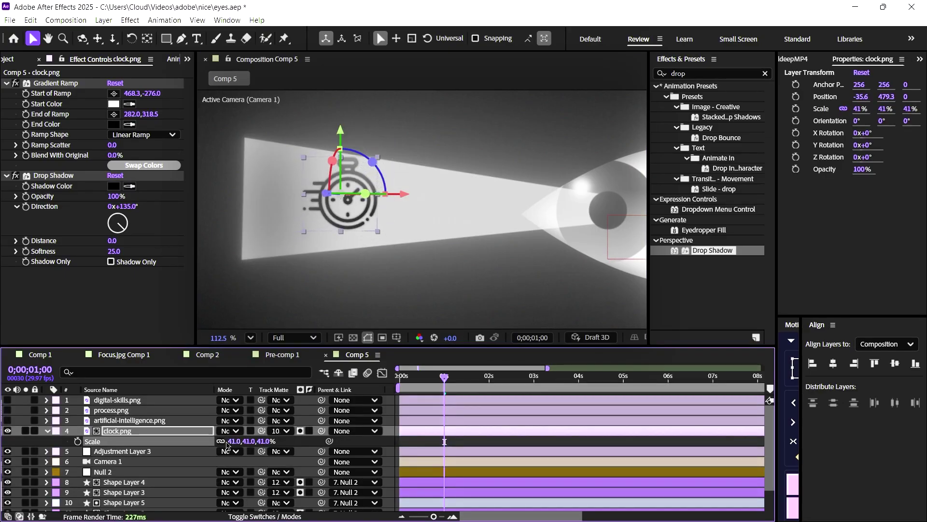
{"action": "left_click_drag", "start_coordinate": [345, 202], "coordinate": [325, 210]}
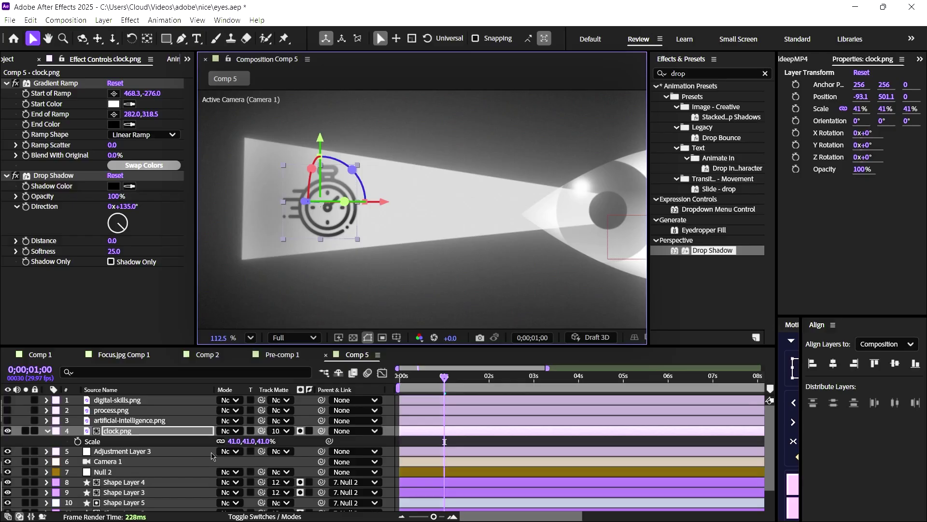
{"action": "left_click_drag", "start_coordinate": [233, 440], "coordinate": [237, 440]}
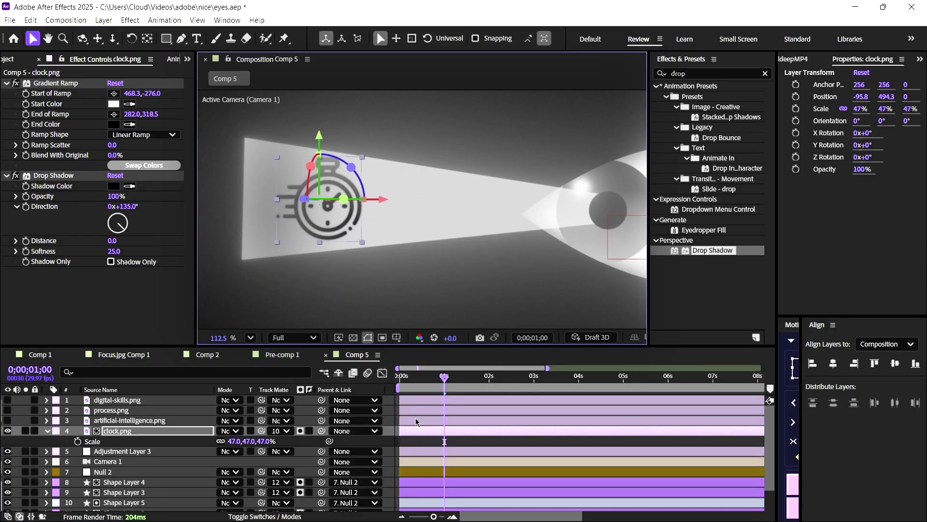
{"action": "left_click", "coordinate": [404, 443]}
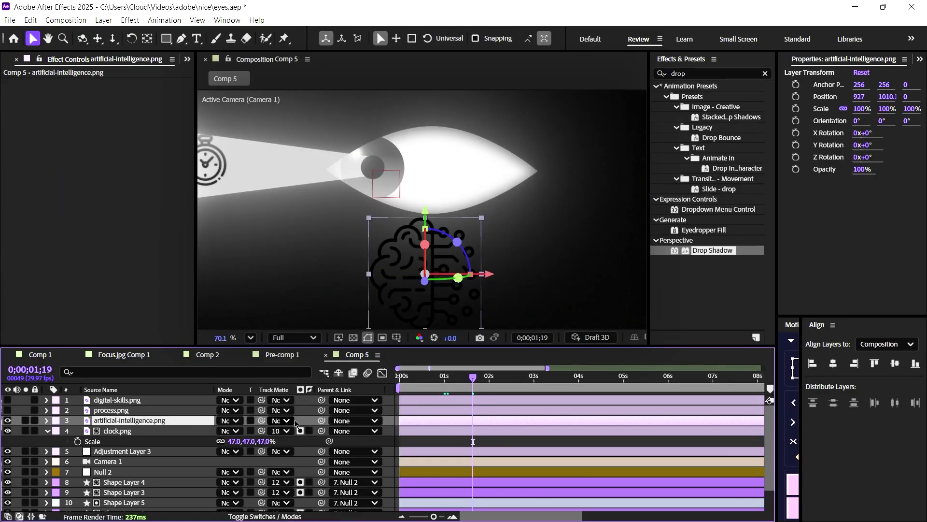
{"action": "left_click_drag", "start_coordinate": [297, 423], "coordinate": [290, 400]}
Set Shape Layer 5 as the track matte for the digital-skills, process and artificial-intelligence layers.
{"action": "left_click", "coordinate": [287, 400]}
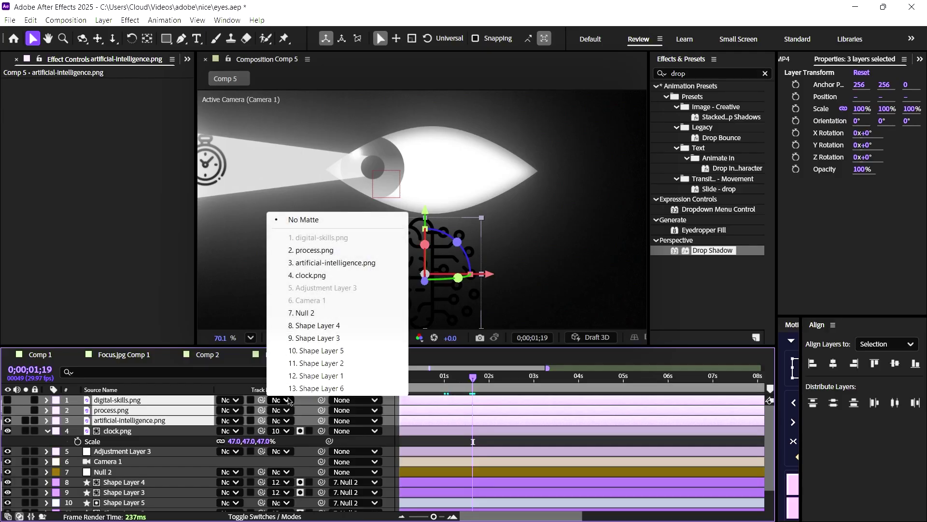
{"action": "left_click", "coordinate": [340, 351]}
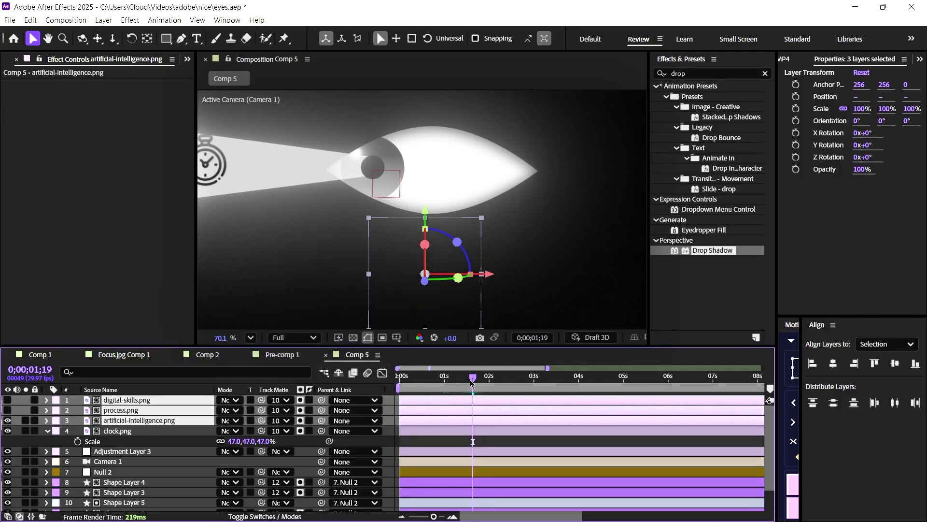
{"action": "left_click", "coordinate": [315, 443]}
Scale the artificial-intelligence icon to 69% and move ahead to where the beam hits it.
{"action": "left_click", "coordinate": [174, 420]}
{"action": "key", "text": "s"}
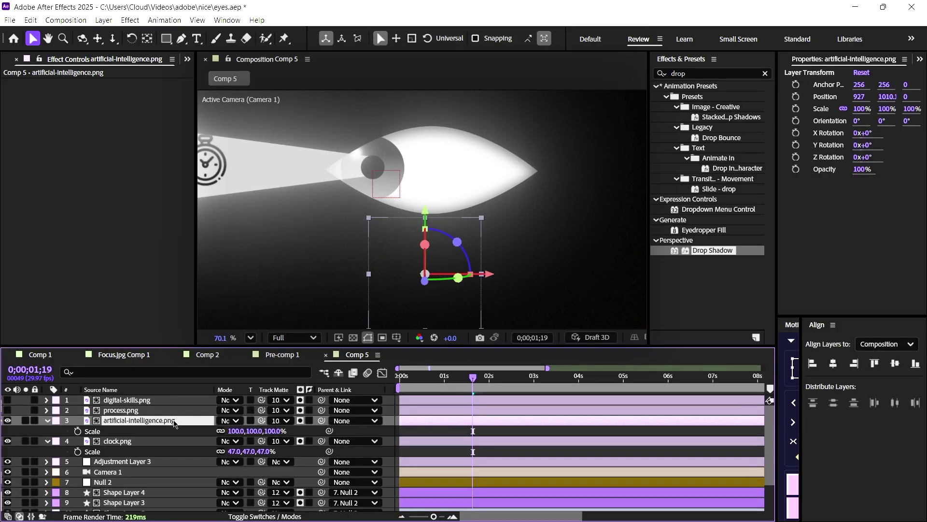
{"action": "left_click_drag", "start_coordinate": [241, 430], "coordinate": [208, 431]}
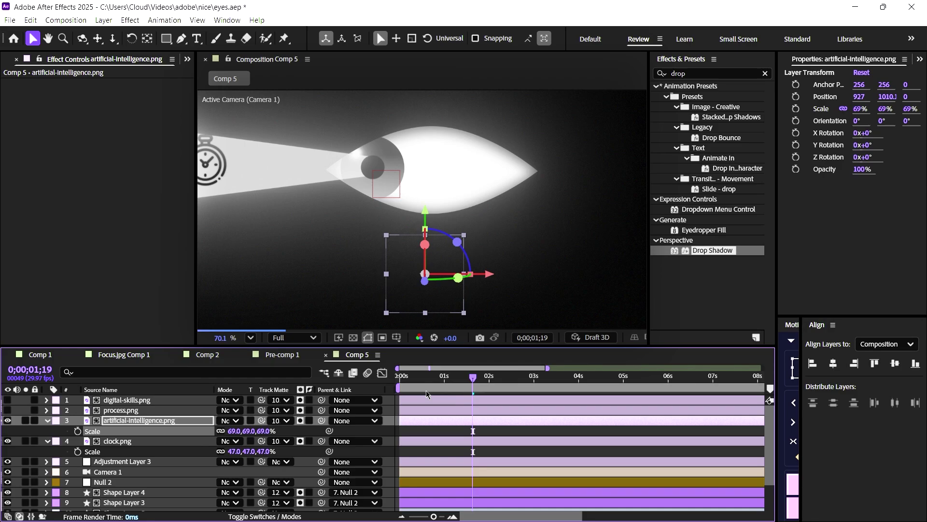
{"action": "left_click_drag", "start_coordinate": [473, 384], "coordinate": [550, 380]}
{"action": "scroll", "coordinate": [447, 317], "scroll_direction": "up", "scroll_amount": 4}
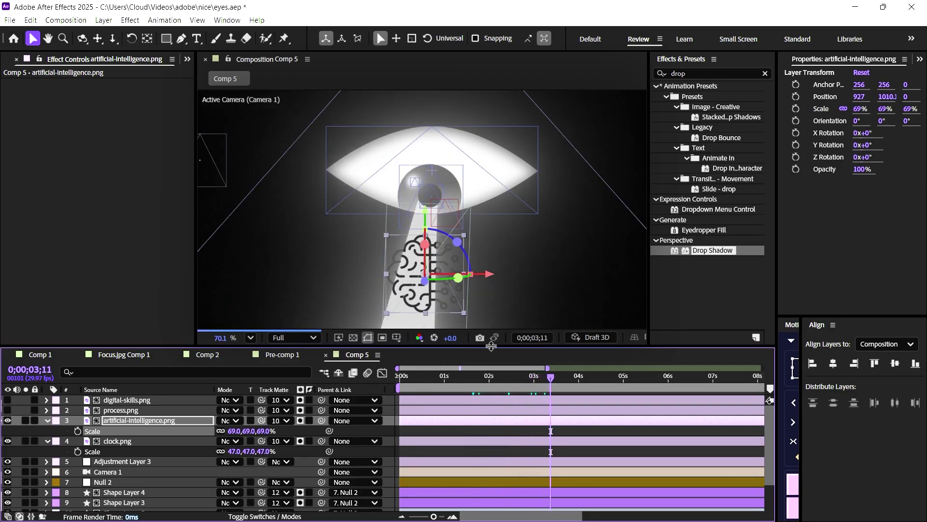
Drag the brain icon lower in the frame inside the light beam.
{"action": "scroll", "coordinate": [448, 317], "scroll_direction": "up", "scroll_amount": 2}
{"action": "scroll", "coordinate": [447, 317], "scroll_direction": "down", "scroll_amount": 4}
{"action": "scroll", "coordinate": [447, 316], "scroll_direction": "up", "scroll_amount": 3}
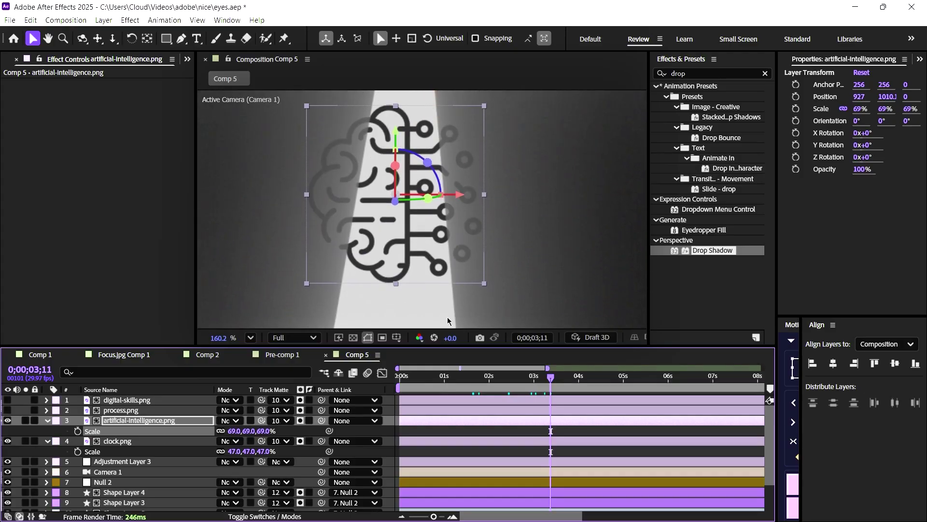
{"action": "left_click", "coordinate": [417, 239]}
{"action": "left_click_drag", "start_coordinate": [416, 236], "coordinate": [390, 303]}
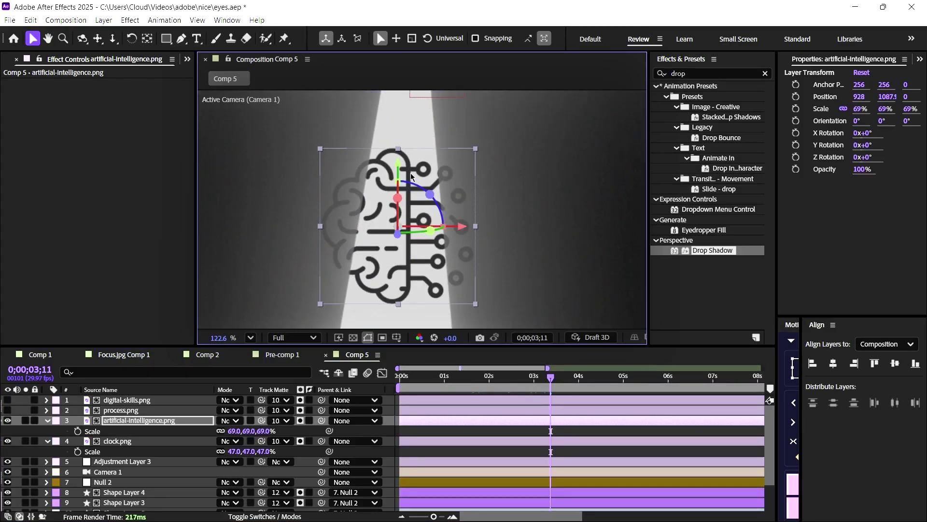
{"action": "scroll", "coordinate": [392, 195], "scroll_direction": "down", "scroll_amount": 4}
{"action": "scroll", "coordinate": [411, 177], "scroll_direction": "up", "scroll_amount": 3}
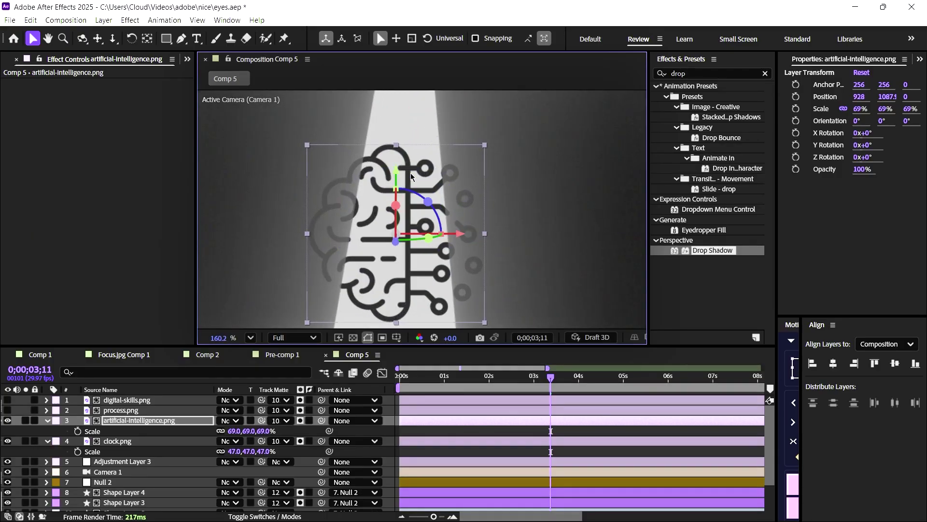
{"action": "scroll", "coordinate": [411, 177], "scroll_direction": "up", "scroll_amount": 2}
{"action": "scroll", "coordinate": [411, 177], "scroll_direction": "up", "scroll_amount": 1}
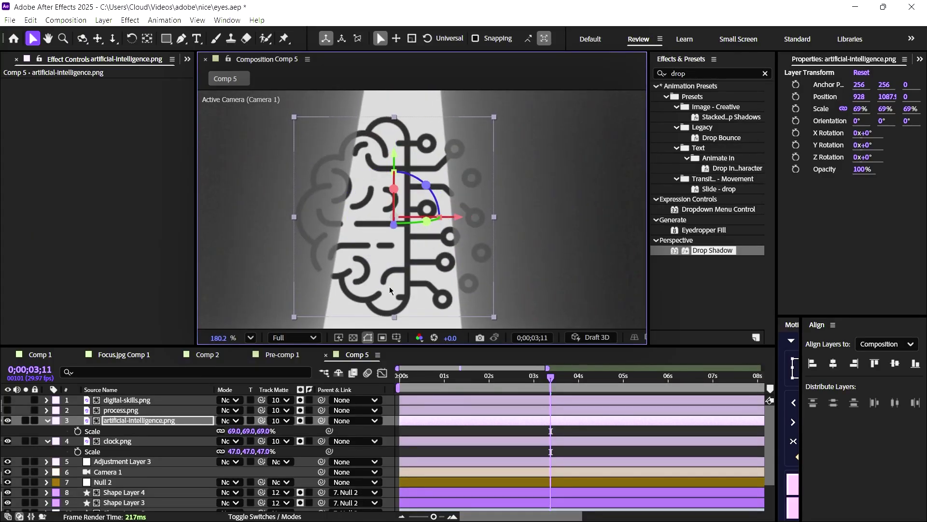
Scale the brain icon to 29.9%, sit it slightly lower, then select the clock's Drop Shadow effect.
{"action": "key", "text": "p"}
{"action": "key", "text": "s"}
{"action": "left_click_drag", "start_coordinate": [236, 434], "coordinate": [213, 434]}
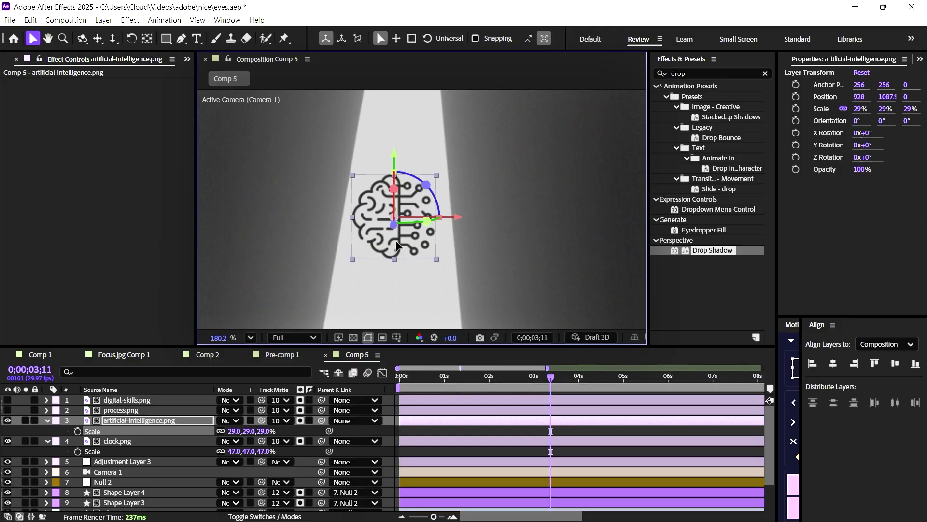
{"action": "left_click_drag", "start_coordinate": [395, 240], "coordinate": [395, 259]}
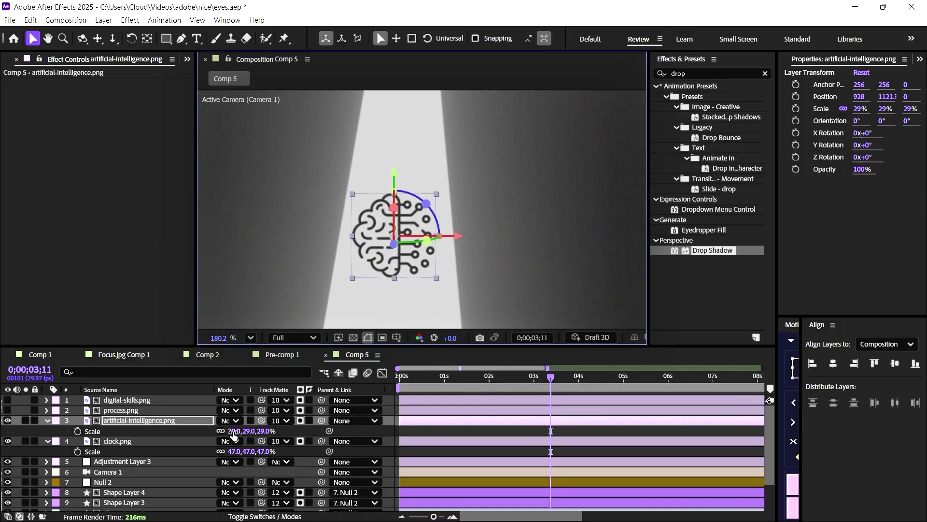
{"action": "left_click_drag", "start_coordinate": [233, 435], "coordinate": [238, 436]}
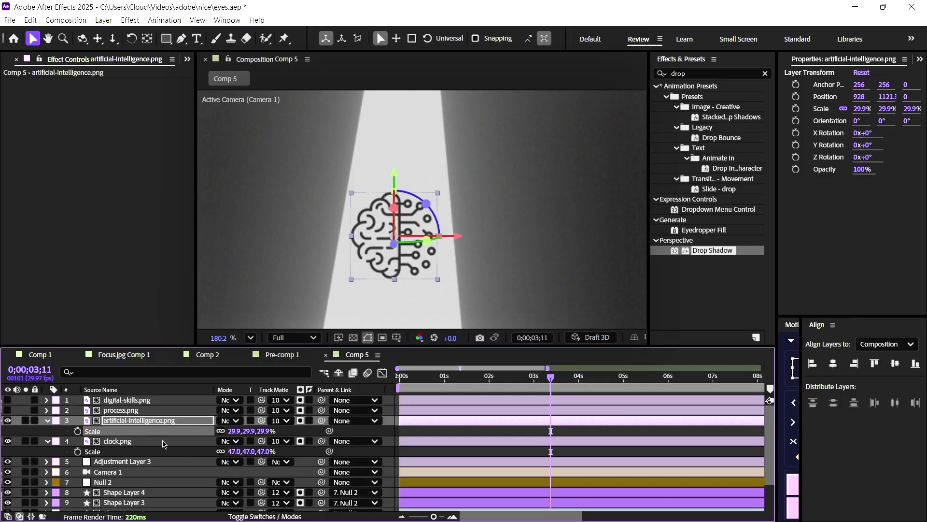
{"action": "left_click", "coordinate": [162, 441]}
{"action": "left_click", "coordinate": [54, 177]}
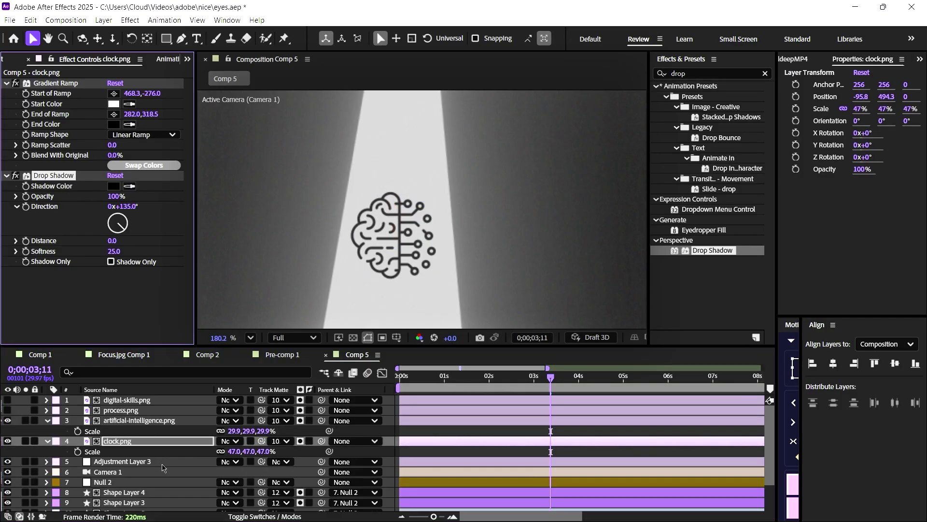
Paste the clock's Drop Shadow onto the artificial-intelligence layer.
{"action": "key", "text": "ctrl+c"}
{"action": "left_click", "coordinate": [154, 422]}
{"action": "key", "text": "ctrl+v"}
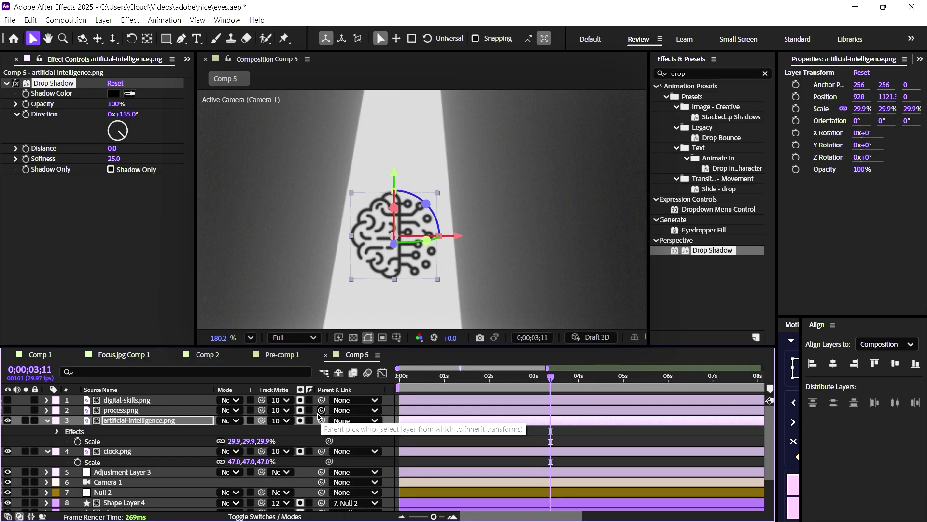
Show the timeline switches columns, fit the composition in the viewer, and return to an early frame.
{"action": "left_click_drag", "start_coordinate": [317, 408], "coordinate": [313, 396]}
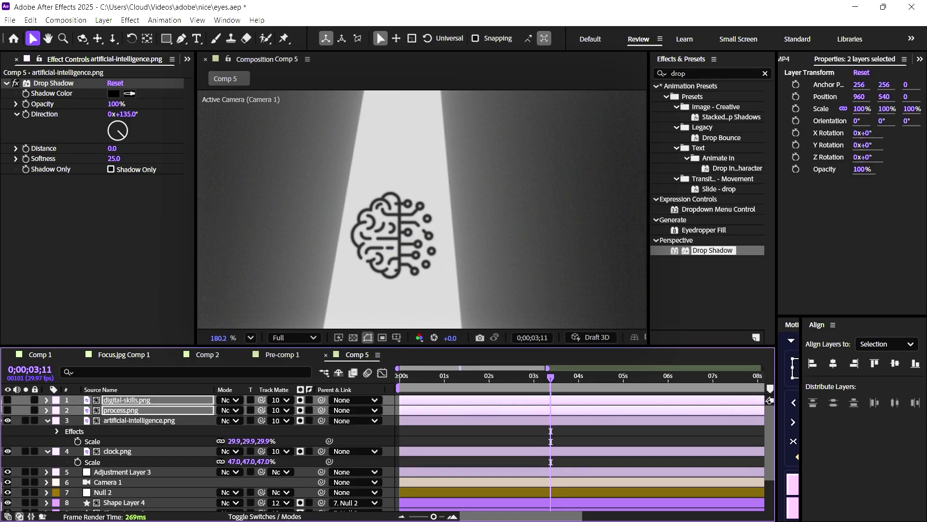
{"action": "left_click", "coordinate": [260, 517]}
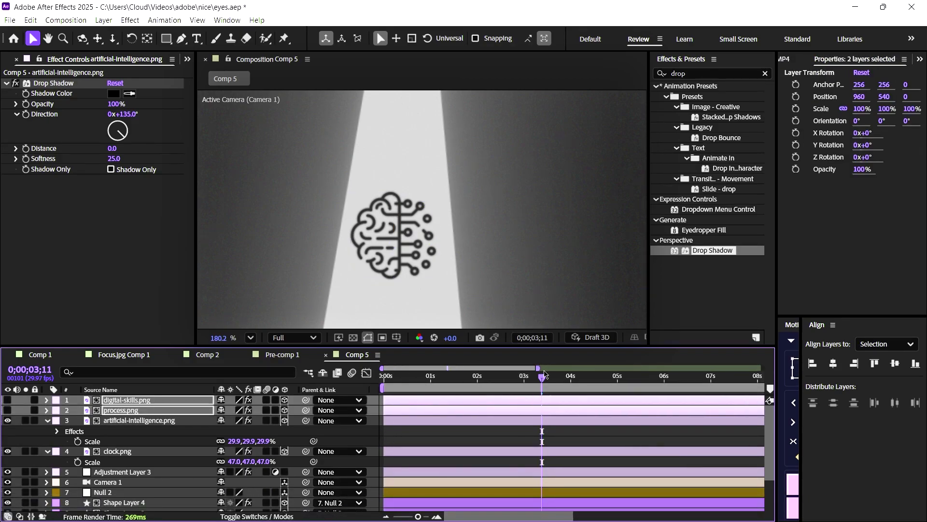
{"action": "left_click", "coordinate": [250, 338]}
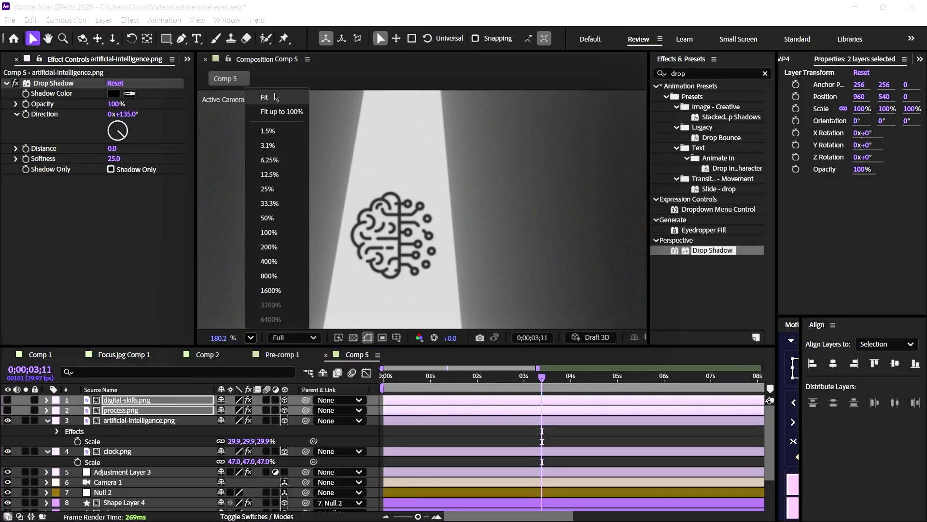
{"action": "left_click", "coordinate": [300, 103]}
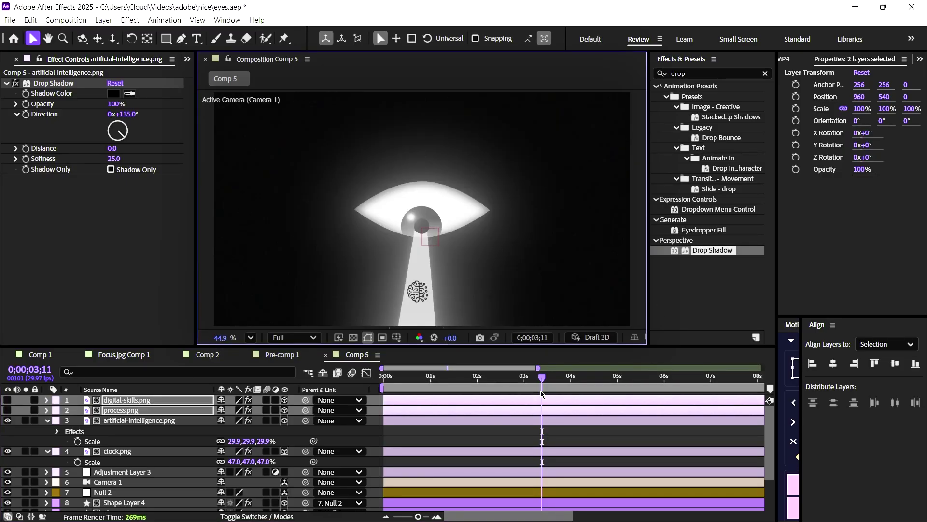
{"action": "mouse_move", "coordinate": [542, 378]}
{"action": "left_mouse_down"}
{"action": "mouse_move", "coordinate": [391, 378]}
{"action": "mouse_move", "coordinate": [552, 379]}
{"action": "mouse_move", "coordinate": [543, 379]}
{"action": "left_mouse_up"}
{"action": "scroll", "coordinate": [413, 298], "scroll_direction": "up", "scroll_amount": 3}
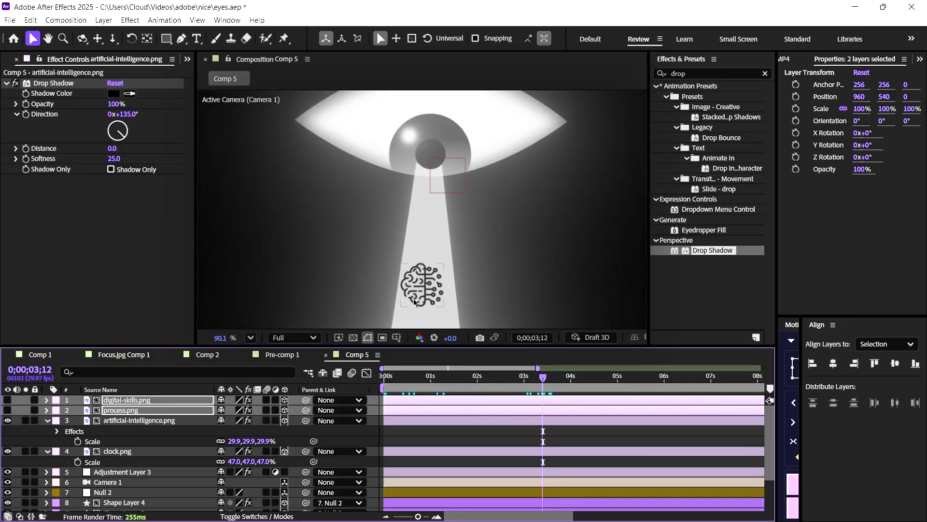
Move the brain icon down to 942, 1225.3 and enlarge it to 32.5%.
{"action": "left_click", "coordinate": [424, 258]}
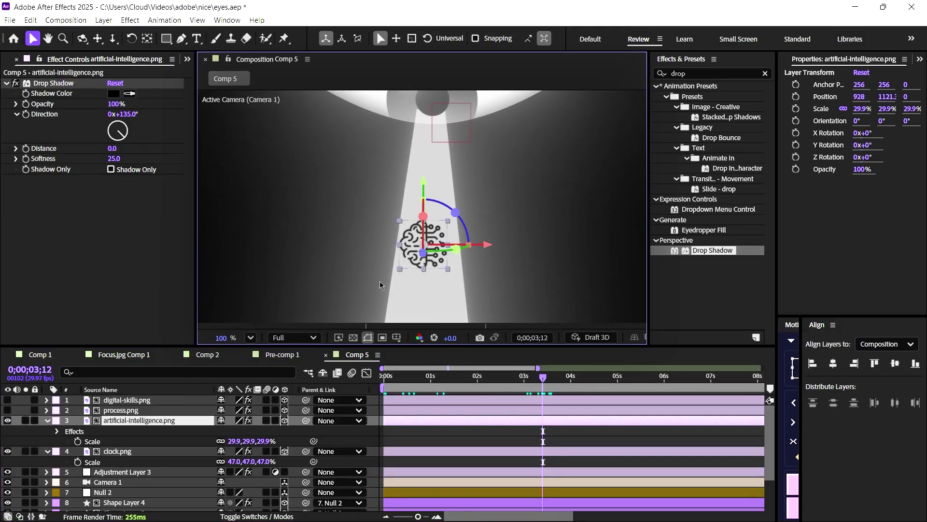
{"action": "key", "text": "p"}
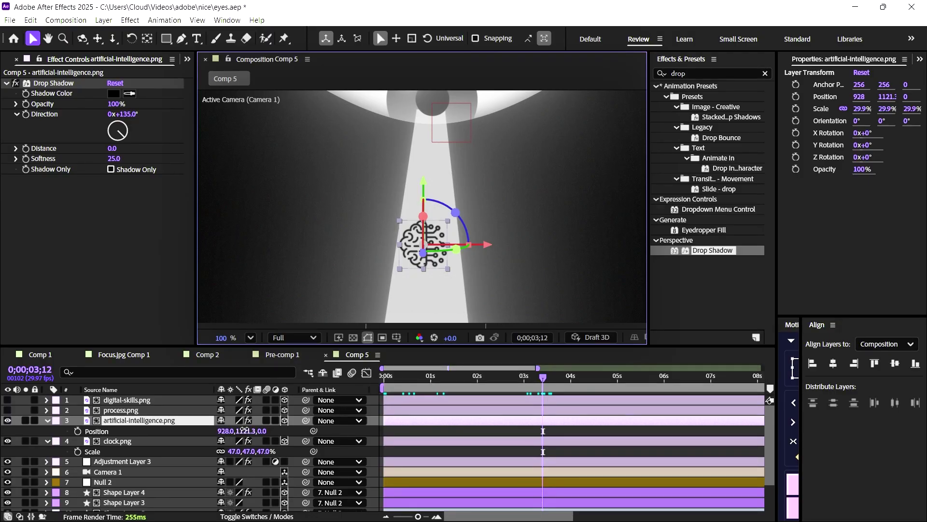
{"action": "left_click_drag", "start_coordinate": [244, 430], "coordinate": [291, 452]}
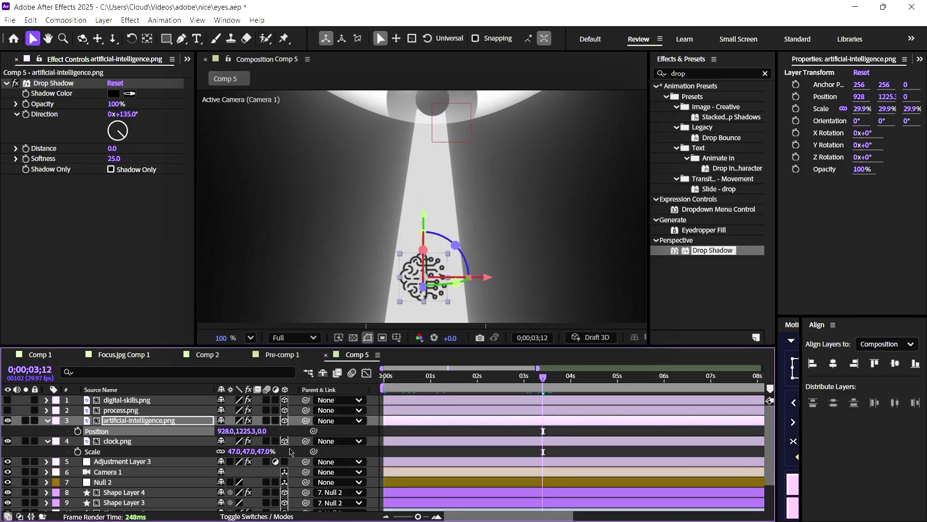
{"action": "key", "text": "s"}
{"action": "mouse_move", "coordinate": [238, 434]}
{"action": "left_mouse_down"}
{"action": "mouse_move", "coordinate": [254, 434]}
{"action": "mouse_move", "coordinate": [236, 436]}
{"action": "left_mouse_up"}
{"action": "key", "text": "p"}
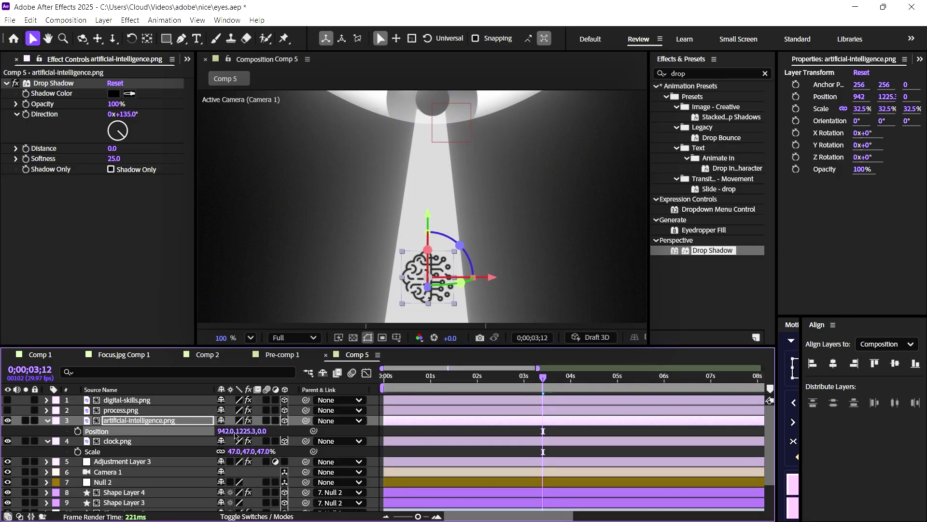
Preview the animation and go to the frame where the beam points right.
{"action": "left_click", "coordinate": [253, 340]}
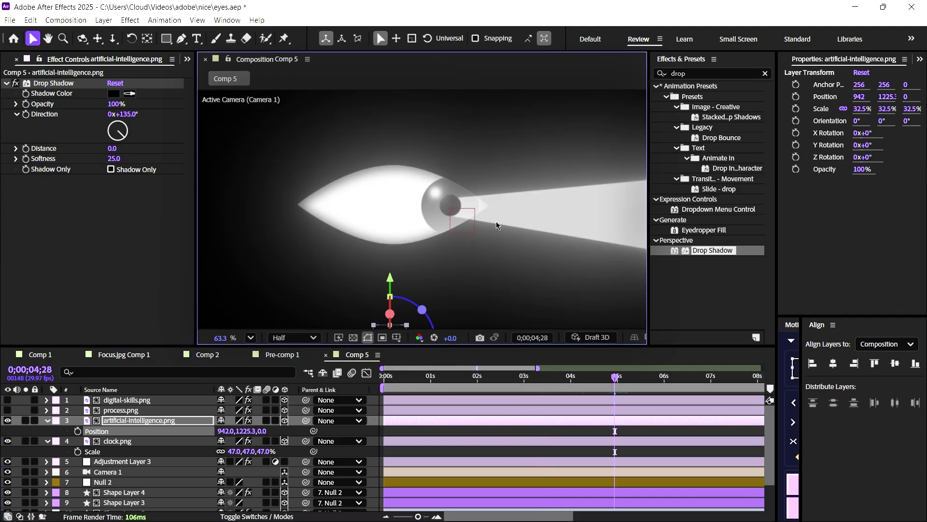
{"action": "key", "text": "space"}
{"action": "mouse_move", "coordinate": [609, 380]}
{"action": "left_mouse_down"}
{"action": "mouse_move", "coordinate": [576, 382]}
{"action": "mouse_move", "coordinate": [621, 385]}
{"action": "left_mouse_up"}
{"action": "scroll", "coordinate": [522, 201], "scroll_direction": "right", "scroll_amount": 7}
{"action": "scroll", "coordinate": [522, 202], "scroll_direction": "left", "scroll_amount": 2}
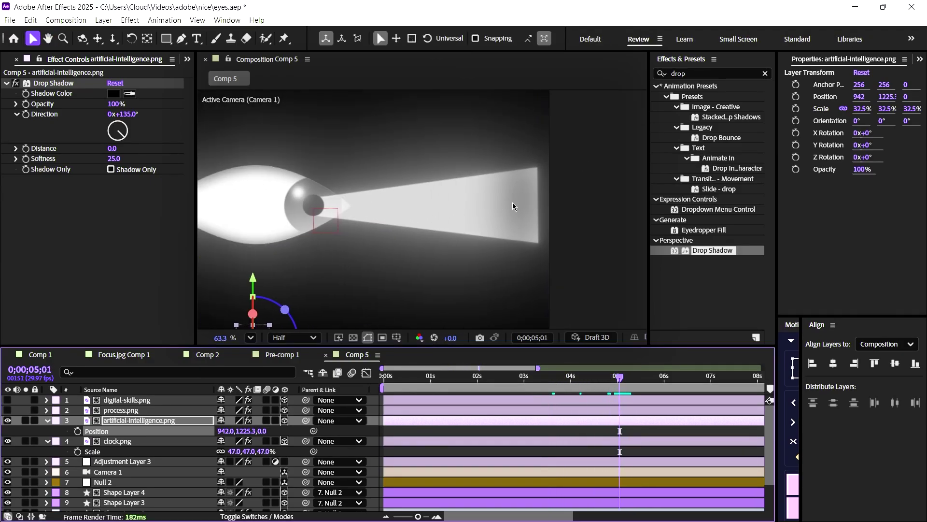
Place the process icon at the beam's right end and scale it to 54%.
{"action": "left_click_drag", "start_coordinate": [266, 205], "coordinate": [495, 218]}
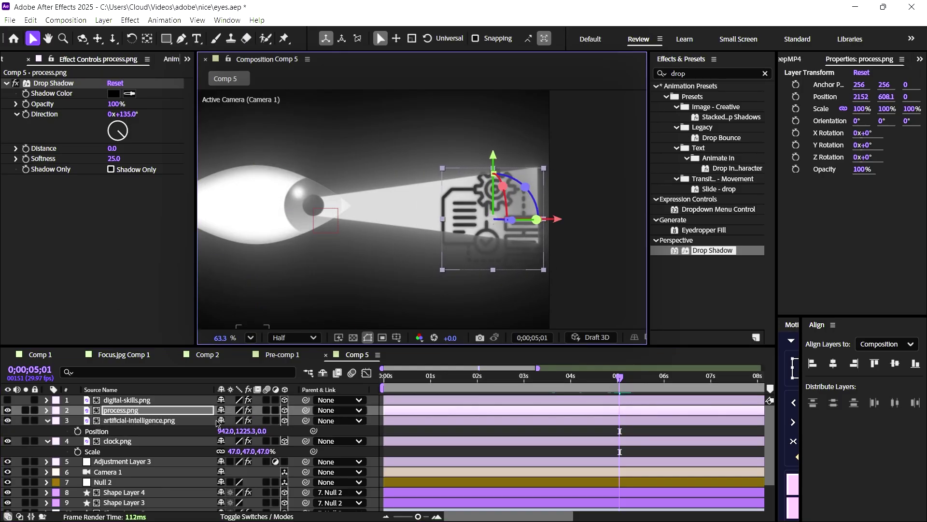
{"action": "key", "text": "s"}
{"action": "left_click_drag", "start_coordinate": [236, 421], "coordinate": [213, 420]}
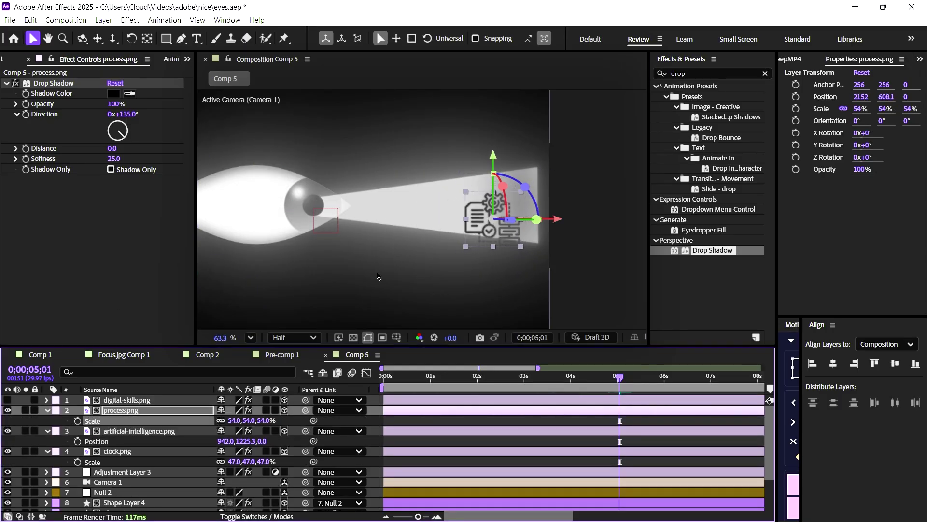
{"action": "mouse_move", "coordinate": [481, 216]}
{"action": "left_mouse_down"}
{"action": "mouse_move", "coordinate": [485, 203]}
{"action": "mouse_move", "coordinate": [494, 217]}
{"action": "left_mouse_up"}
{"action": "scroll", "coordinate": [485, 202], "scroll_direction": "up", "scroll_amount": 4}
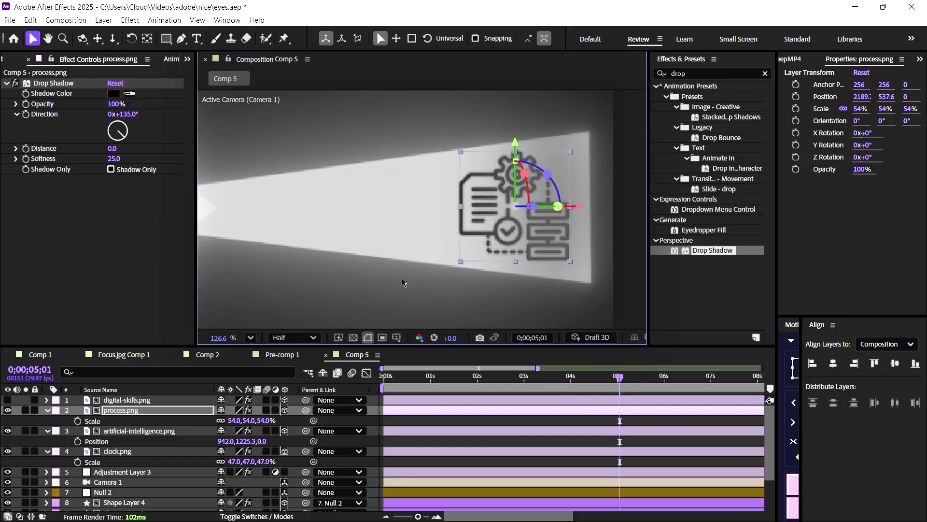
Set the viewer to Full resolution and move to frame 0;00;04;09.
{"action": "left_click", "coordinate": [408, 422]}
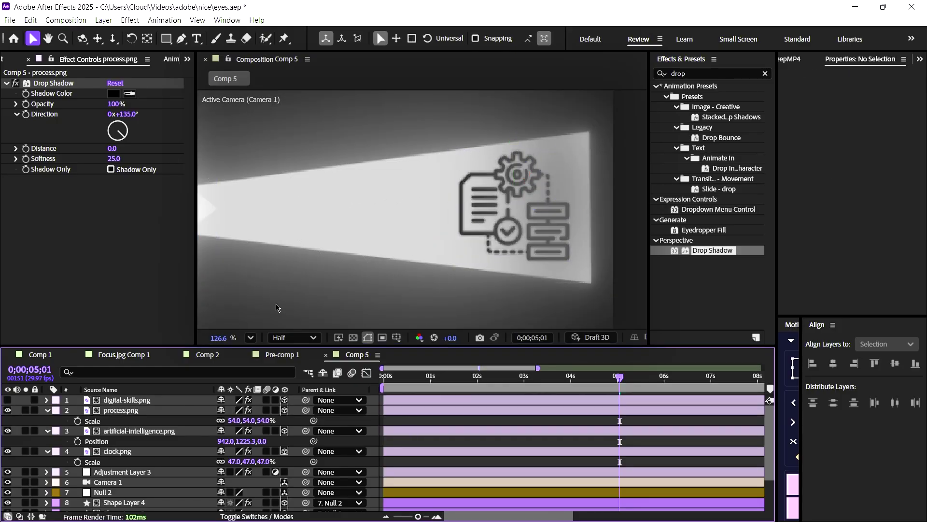
{"action": "left_click", "coordinate": [286, 338]}
{"action": "left_click", "coordinate": [290, 375]}
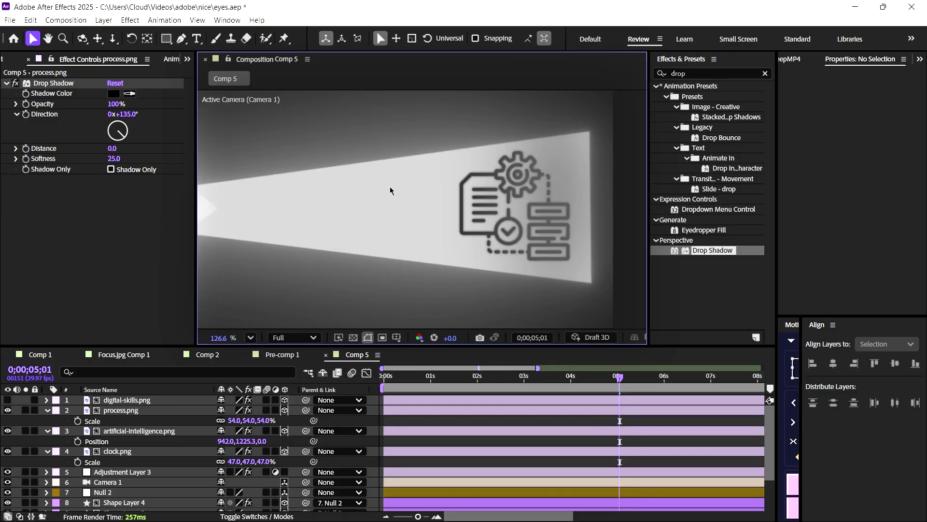
{"action": "left_click", "coordinate": [576, 381]}
{"action": "left_click", "coordinate": [585, 380]}
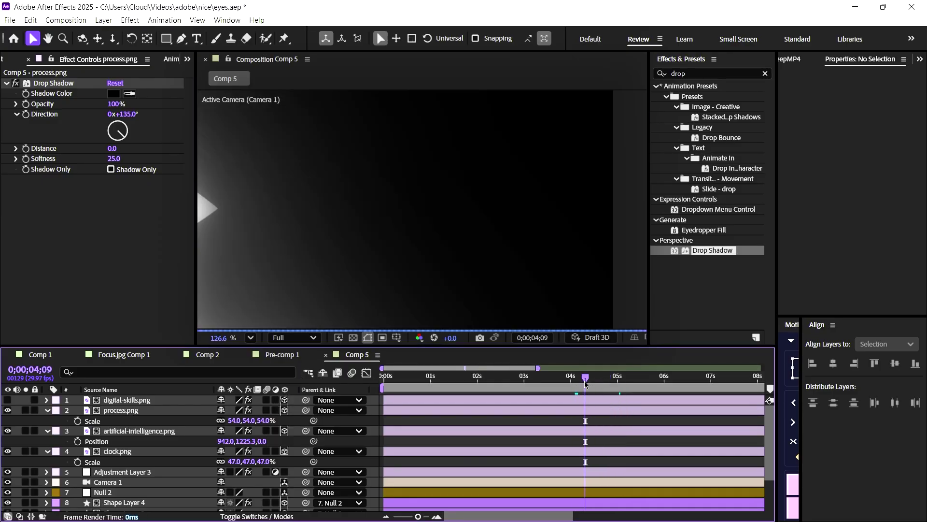
Add a new null object, Null 4, and parent Camera 1 to it.
{"action": "left_click", "coordinate": [250, 338]}
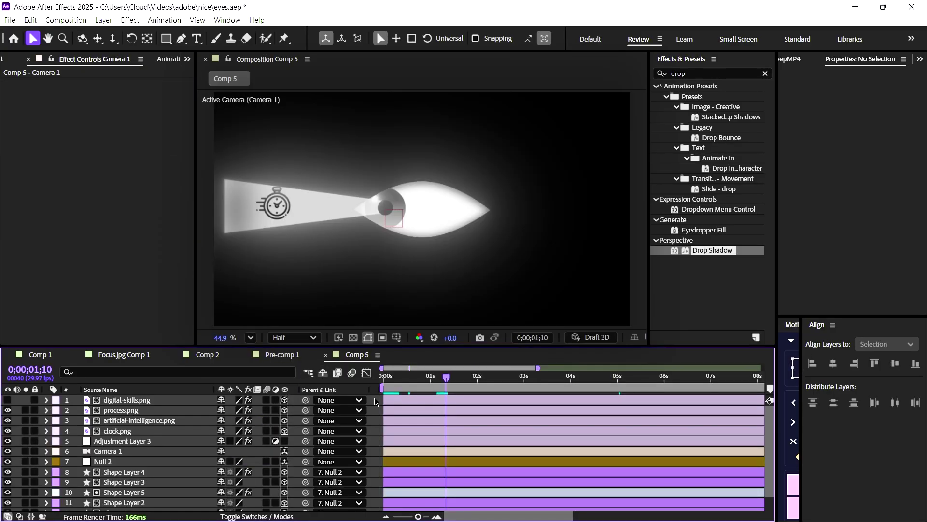
{"action": "right_click", "coordinate": [376, 401]}
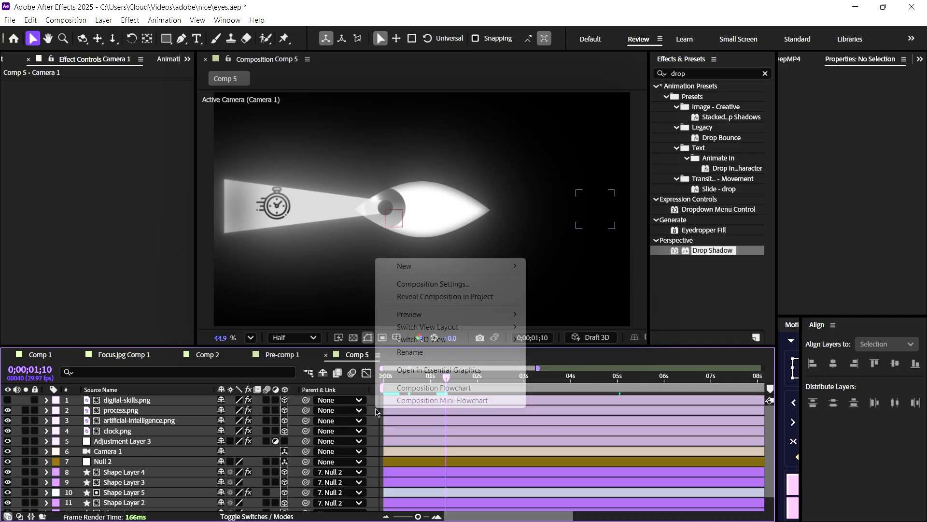
{"action": "mouse_move", "coordinate": [455, 266]}
{"action": "left_click", "coordinate": [563, 334]}
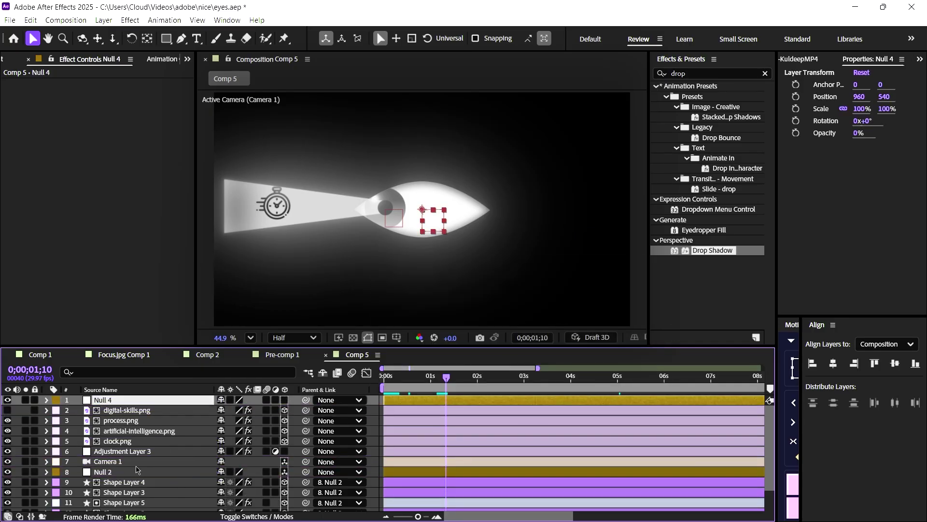
{"action": "left_click_drag", "start_coordinate": [136, 463], "coordinate": [171, 401]}
{"action": "left_click", "coordinate": [172, 404]}
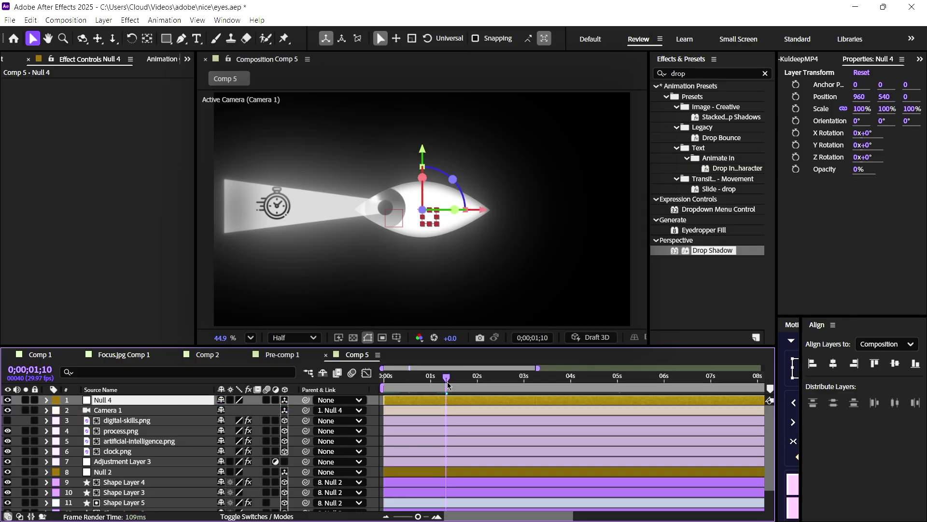
Set a starting Position keyframe of 960, 540, 0 on Null 4 at frame 0.
{"action": "left_click_drag", "start_coordinate": [447, 383], "coordinate": [273, 407]}
{"action": "key", "text": "p"}
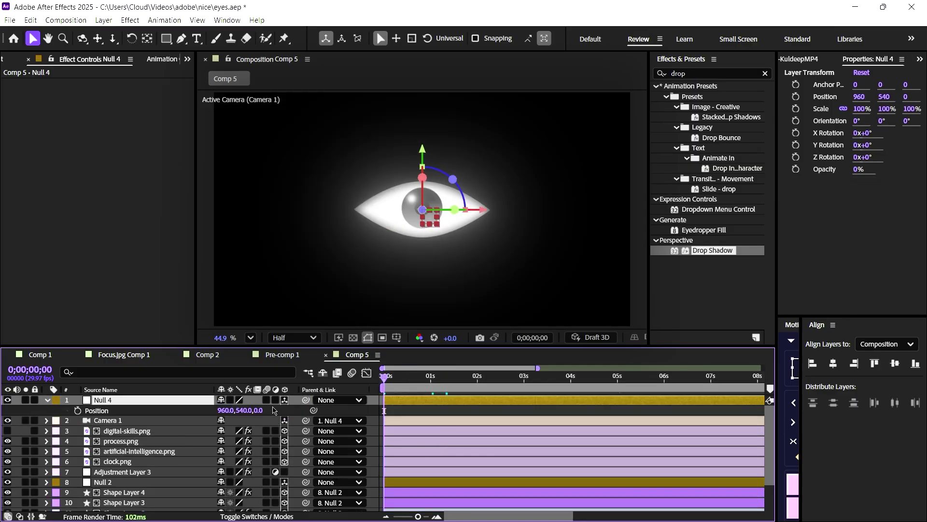
{"action": "left_click", "coordinate": [78, 411]}
{"action": "mouse_move", "coordinate": [447, 376]}
{"action": "left_mouse_down"}
{"action": "mouse_move", "coordinate": [416, 375]}
{"action": "mouse_move", "coordinate": [452, 373]}
{"action": "left_mouse_up"}
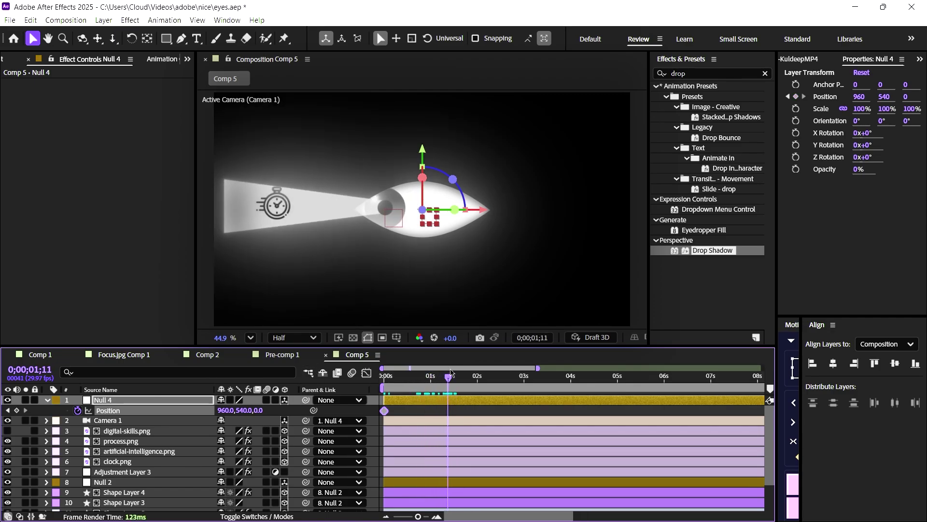
{"action": "left_click_drag", "start_coordinate": [254, 414], "coordinate": [718, 402]}
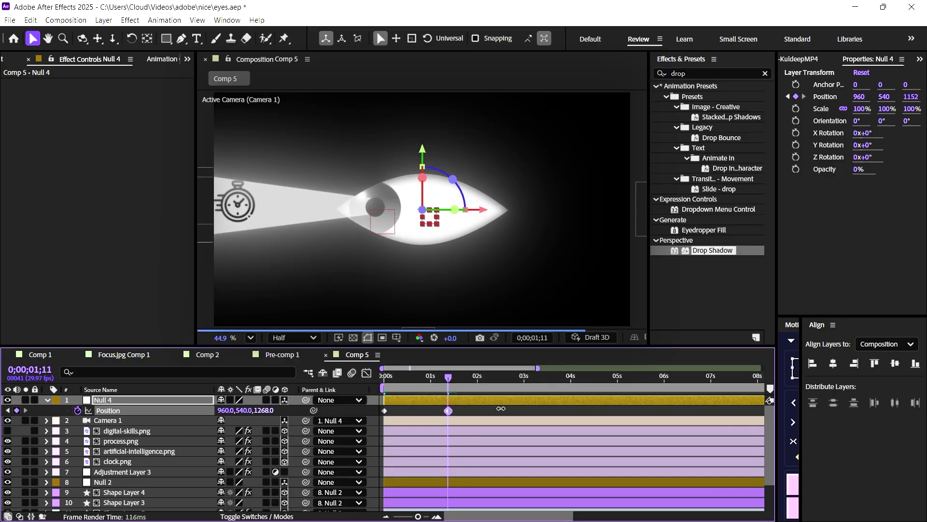
{"action": "left_click_drag", "start_coordinate": [254, 410], "coordinate": [363, 407]}
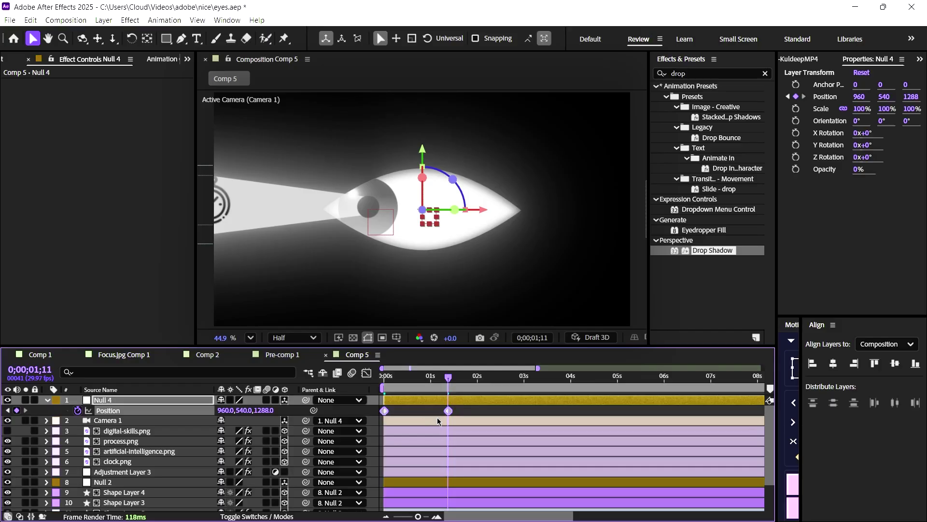
{"action": "left_click", "coordinate": [366, 372]}
{"action": "left_click_drag", "start_coordinate": [510, 443], "coordinate": [405, 488]}
{"action": "left_click", "coordinate": [366, 372]}
{"action": "left_click_drag", "start_coordinate": [449, 377], "coordinate": [384, 377]}
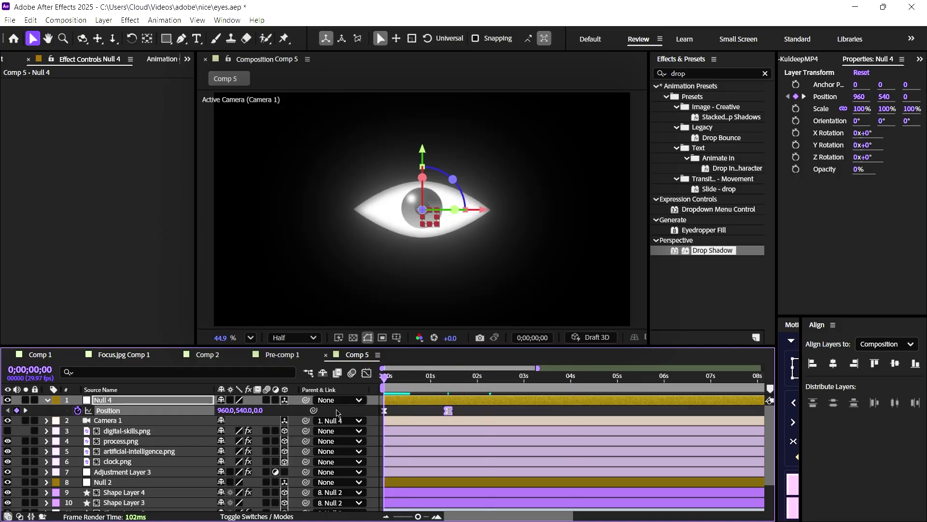
{"action": "key", "text": "space"}
{"action": "key", "text": "Home"}
{"action": "key", "text": "space"}
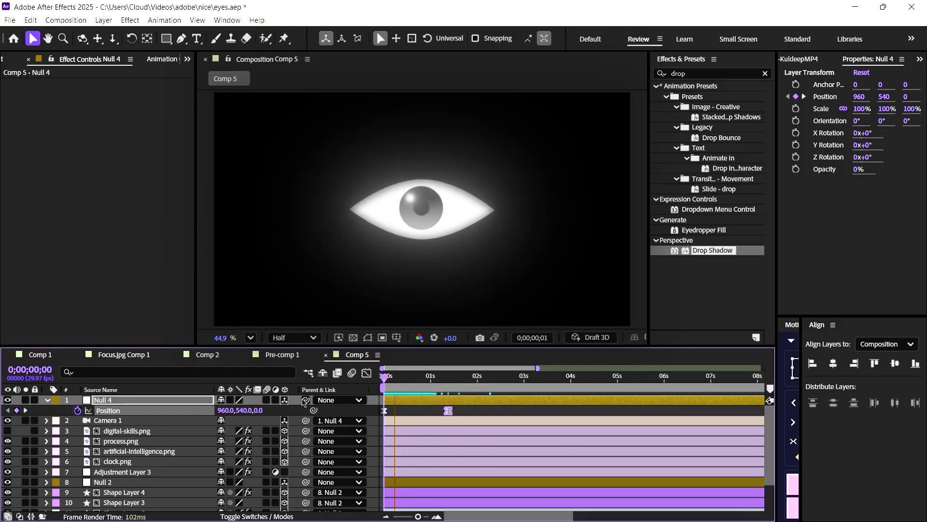
{"action": "key", "text": "space"}
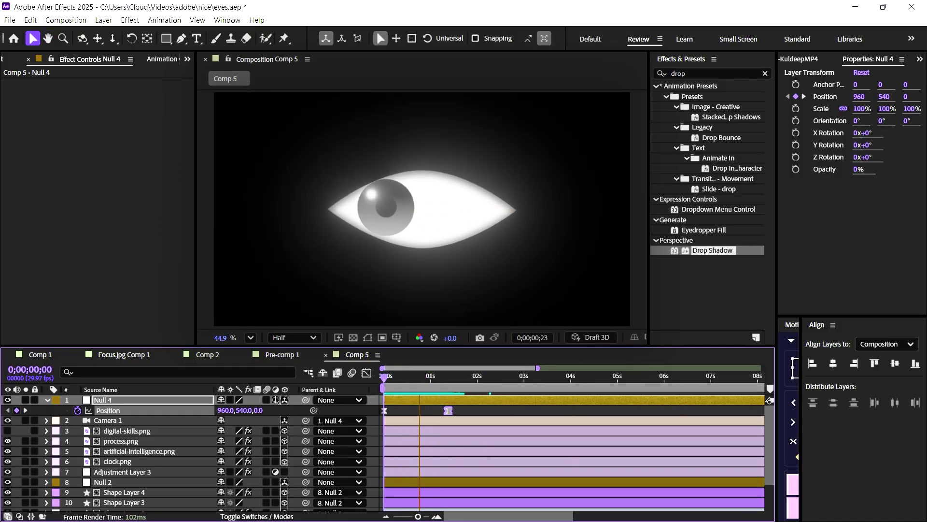
Add a 3D Null 5 as Null 4's parent, duplicating it twice.
{"action": "right_click", "coordinate": [468, 411]}
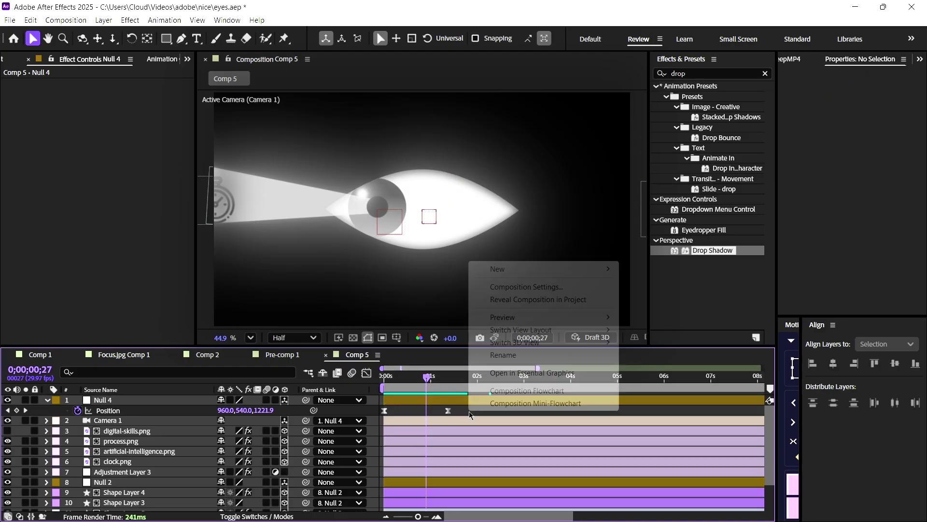
{"action": "mouse_move", "coordinate": [588, 274]}
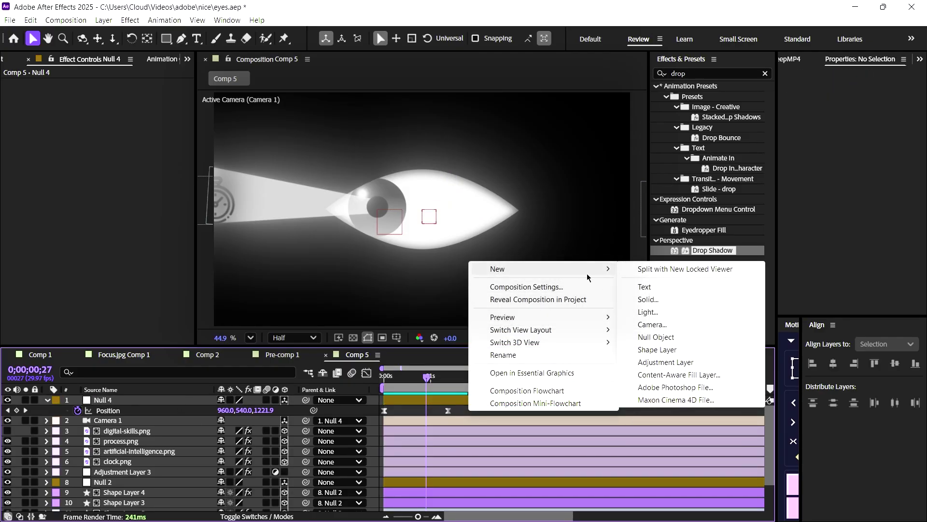
{"action": "left_click", "coordinate": [656, 338]}
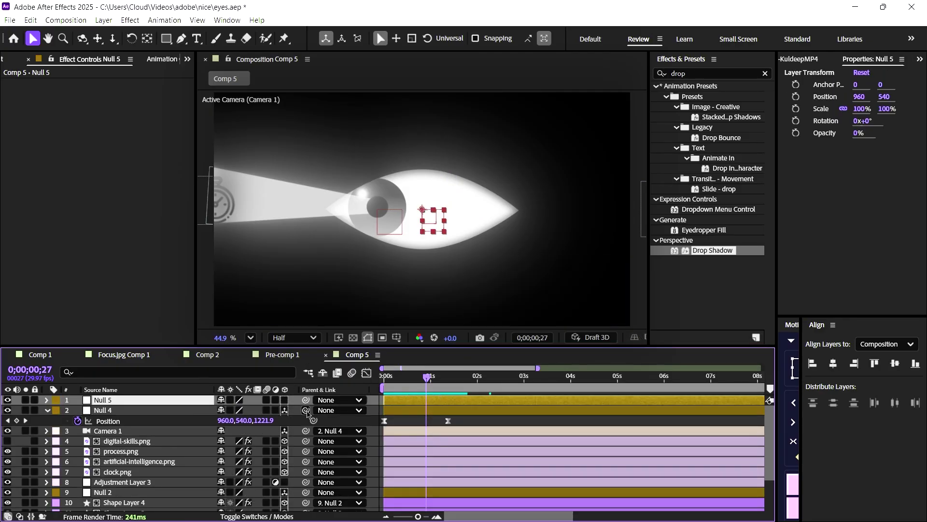
{"action": "left_click_drag", "start_coordinate": [306, 410], "coordinate": [145, 400]}
{"action": "left_click", "coordinate": [284, 400]}
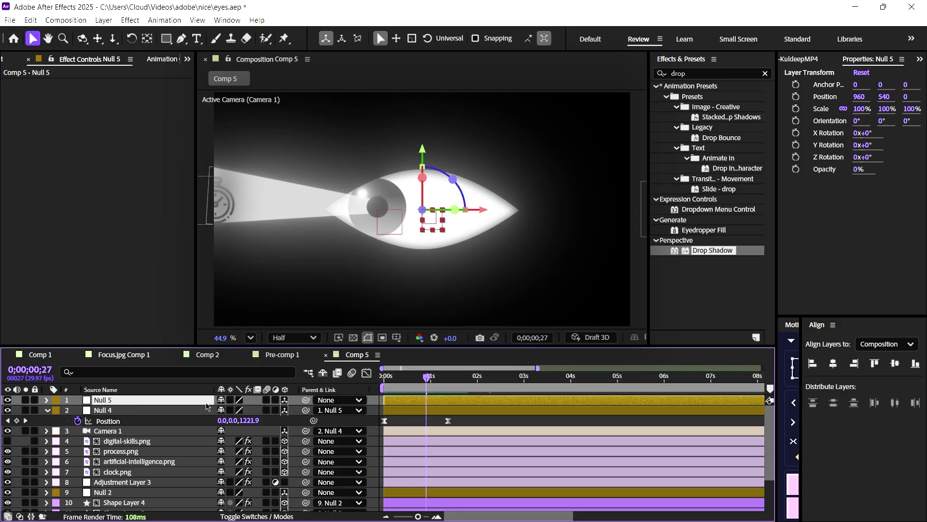
{"action": "key", "text": "ctrl+d"}
{"action": "key", "text": "ctrl+d"}
Keyframe Null 5's Position so the view pans left, ending at 505, 540, 191.
{"action": "left_click", "coordinate": [131, 421]}
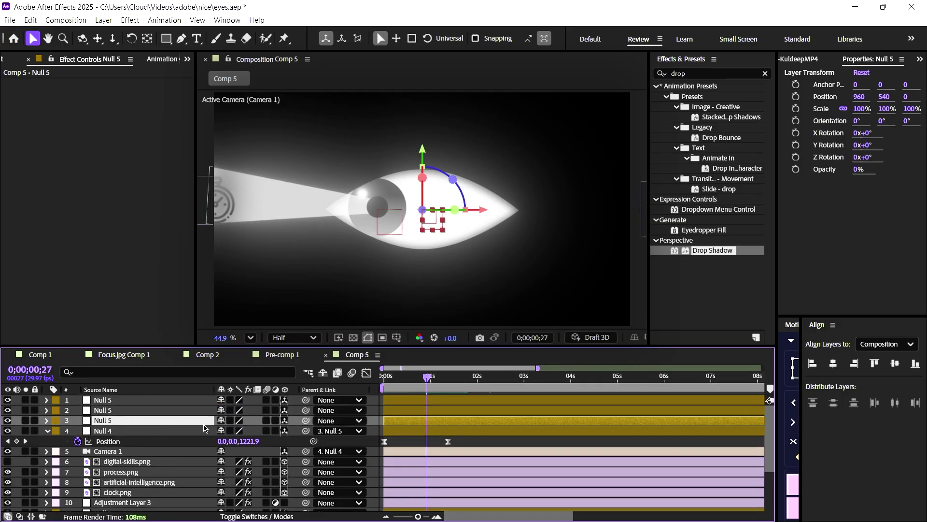
{"action": "key", "text": "p"}
{"action": "left_click", "coordinate": [77, 431]}
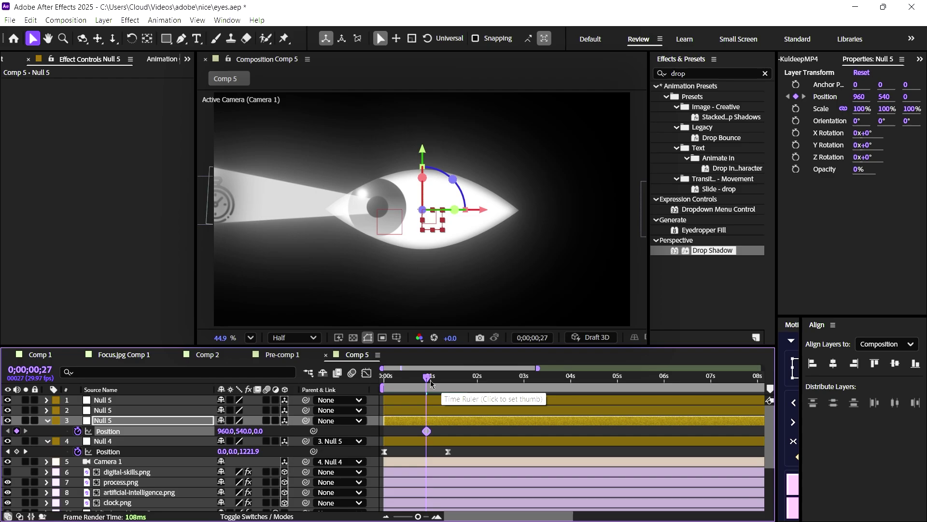
{"action": "left_click_drag", "start_coordinate": [427, 377], "coordinate": [462, 380]}
{"action": "mouse_move", "coordinate": [223, 430]}
{"action": "left_mouse_down"}
{"action": "mouse_move", "coordinate": [174, 431]}
{"action": "mouse_move", "coordinate": [236, 436]}
{"action": "left_mouse_up"}
{"action": "left_click_drag", "start_coordinate": [114, 441], "coordinate": [111, 441]}
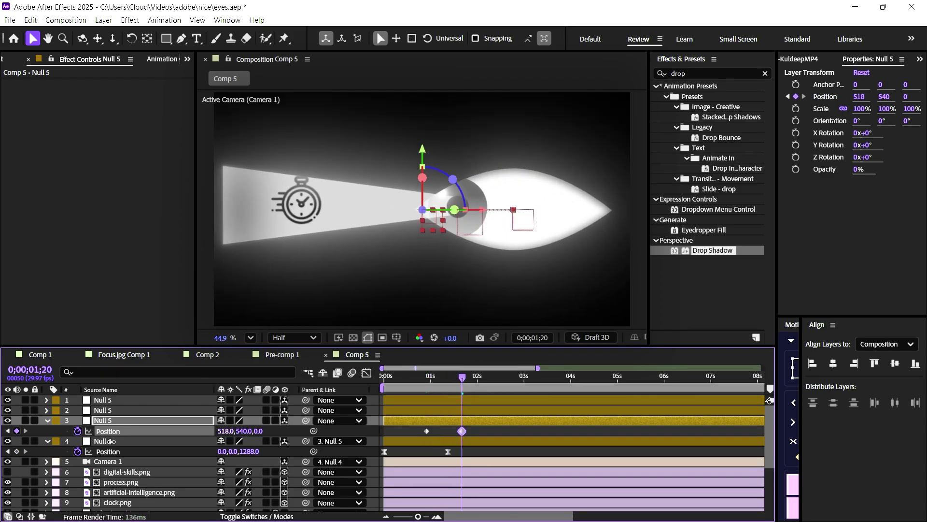
{"action": "key", "text": "ctrl+shift+a"}
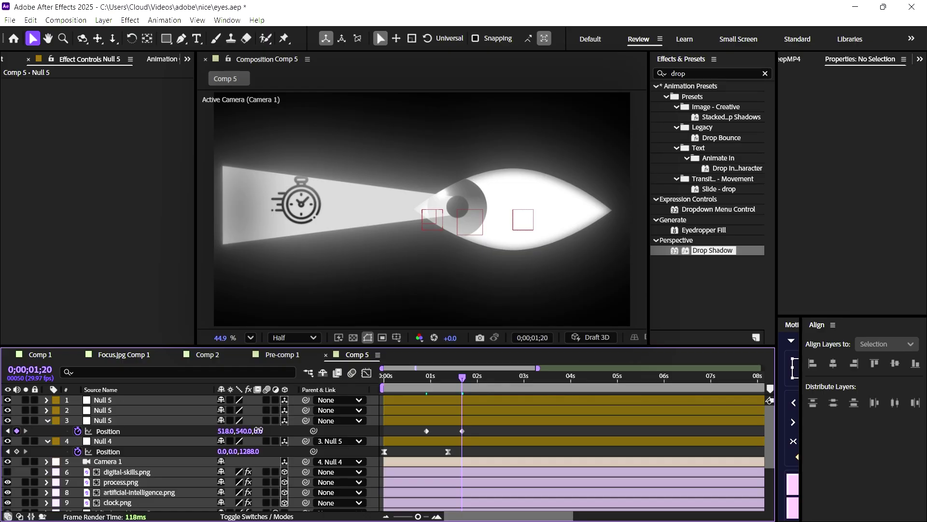
{"action": "left_click_drag", "start_coordinate": [258, 430], "coordinate": [326, 421]}
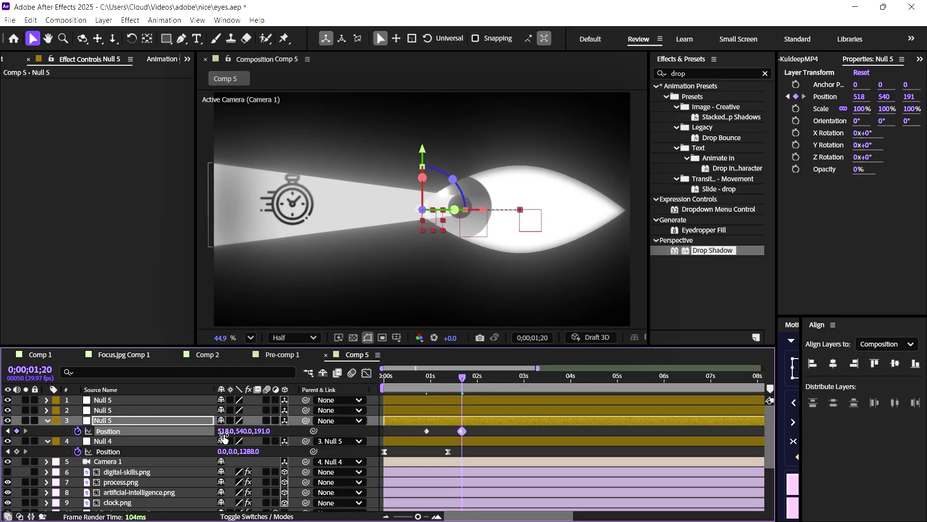
{"action": "left_click_drag", "start_coordinate": [222, 431], "coordinate": [211, 428]}
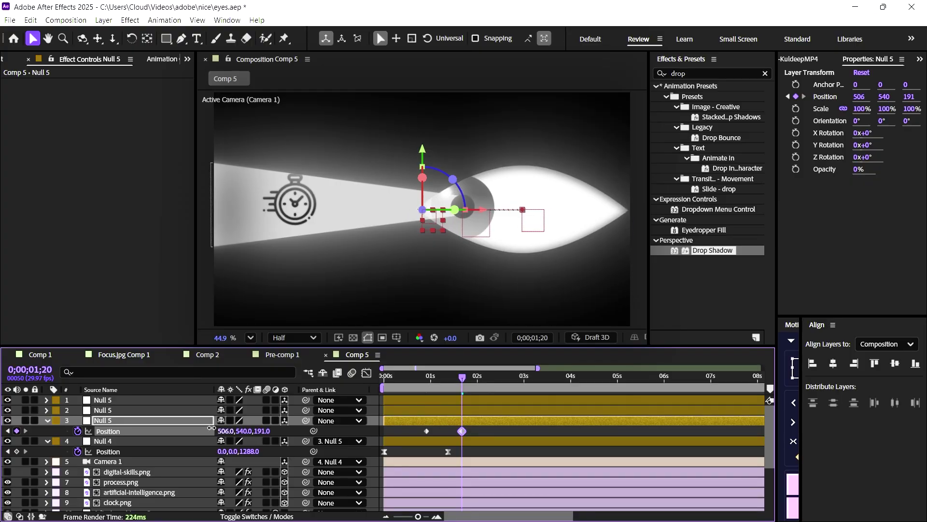
{"action": "left_click_drag", "start_coordinate": [462, 431], "coordinate": [530, 500]}
Easy Ease the Position keyframes and sharpen the speed curve so motion starts fast.
{"action": "key", "text": "F9"}
{"action": "key", "text": "shift+F3"}
{"action": "key", "text": "shift+F3"}
{"action": "left_click", "coordinate": [368, 376]}
{"action": "left_click_drag", "start_coordinate": [471, 486], "coordinate": [442, 486]}
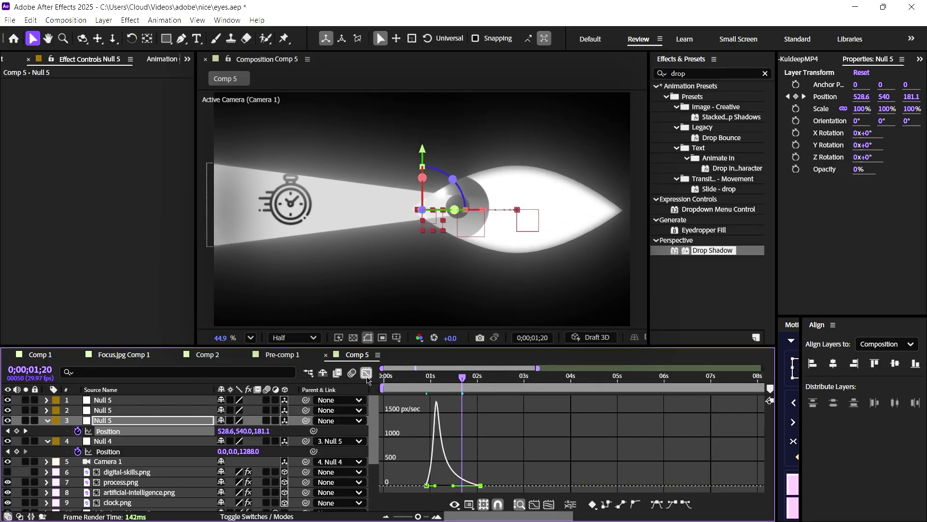
{"action": "left_click", "coordinate": [366, 372]}
{"action": "left_click", "coordinate": [384, 376]}
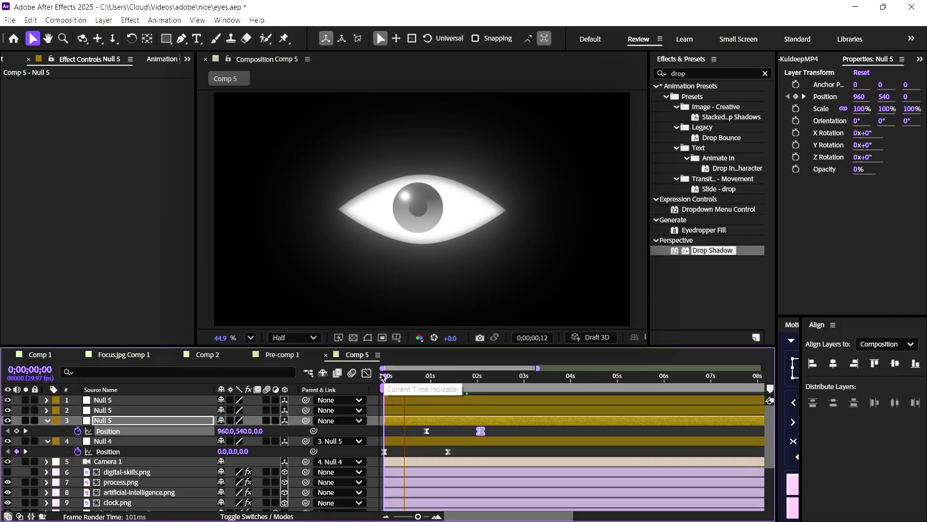
{"action": "key", "text": "space"}
{"action": "key", "text": "space"}
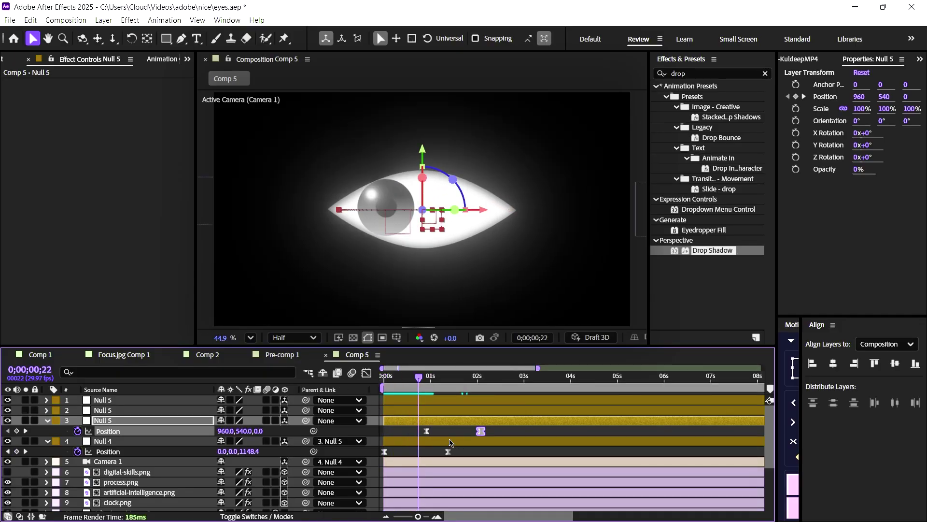
Make the pan start at 0;00;00;22 and preview it from the beginning.
{"action": "left_click_drag", "start_coordinate": [496, 433], "coordinate": [418, 431]}
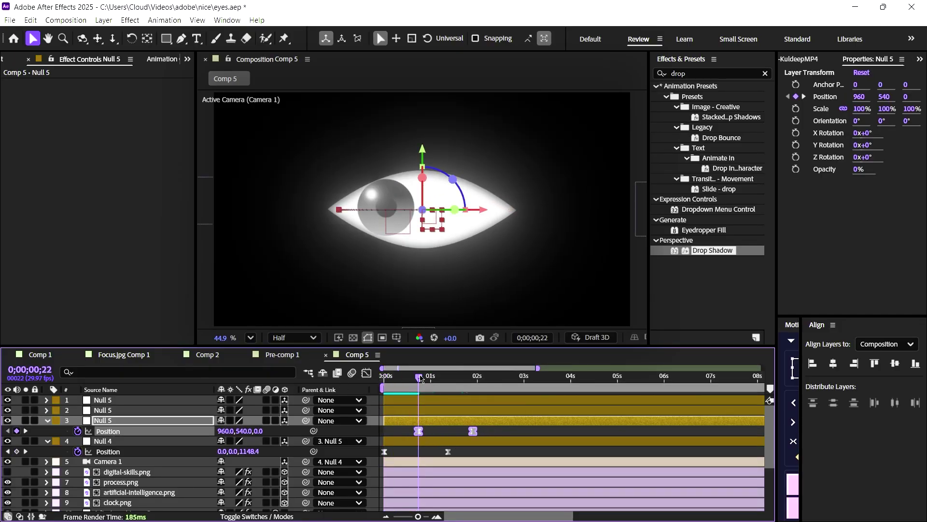
{"action": "left_click_drag", "start_coordinate": [421, 378], "coordinate": [339, 377]}
{"action": "key", "text": "space"}
{"action": "left_click_drag", "start_coordinate": [403, 378], "coordinate": [491, 378]}
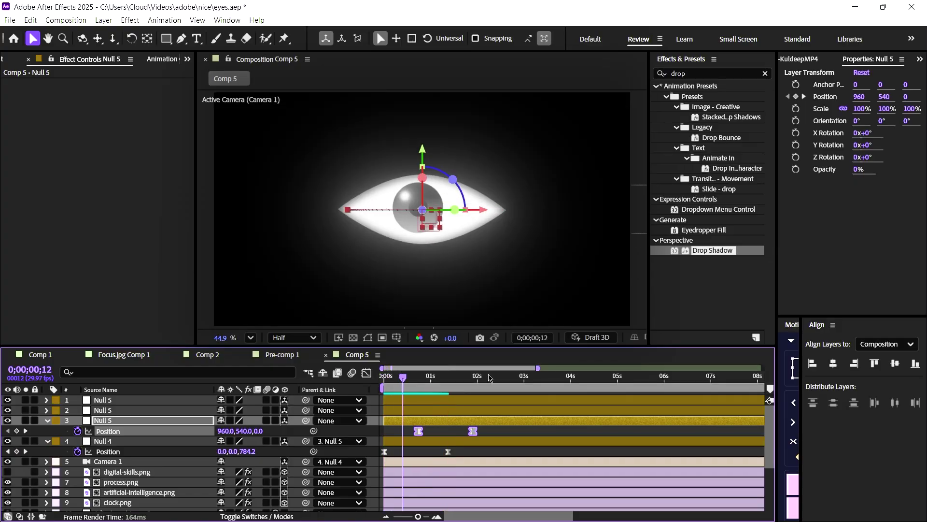
{"action": "key", "text": "space"}
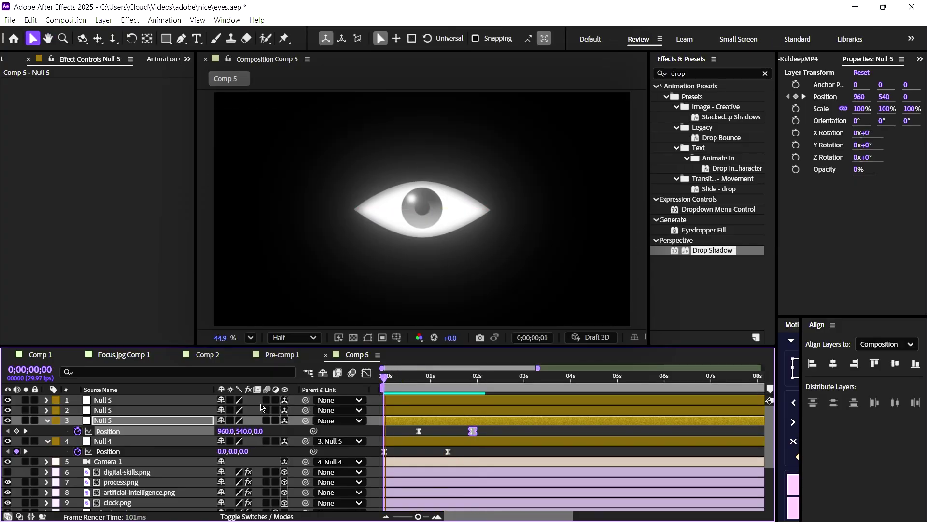
{"action": "key", "text": "space"}
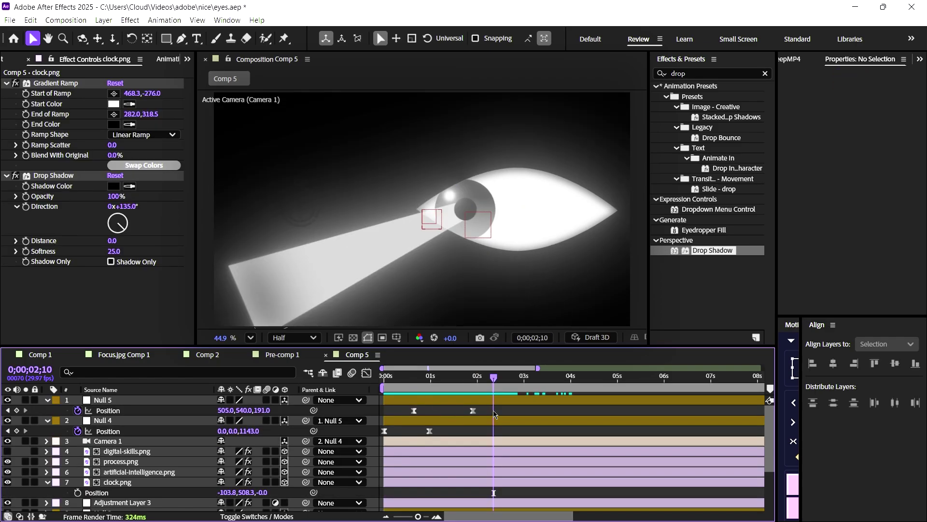
Add two new null objects, Null 6 and Null 7, and make both 3D.
{"action": "right_click", "coordinate": [494, 410]}
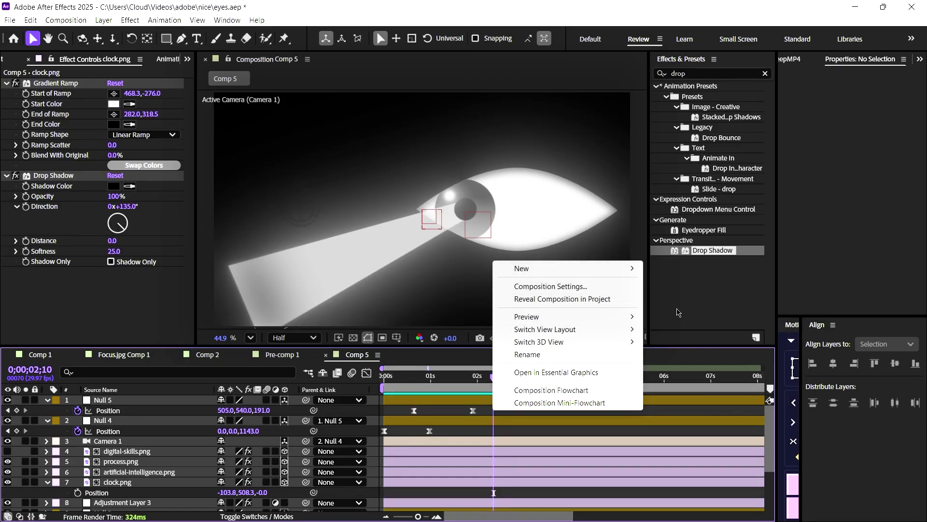
{"action": "mouse_move", "coordinate": [638, 271]}
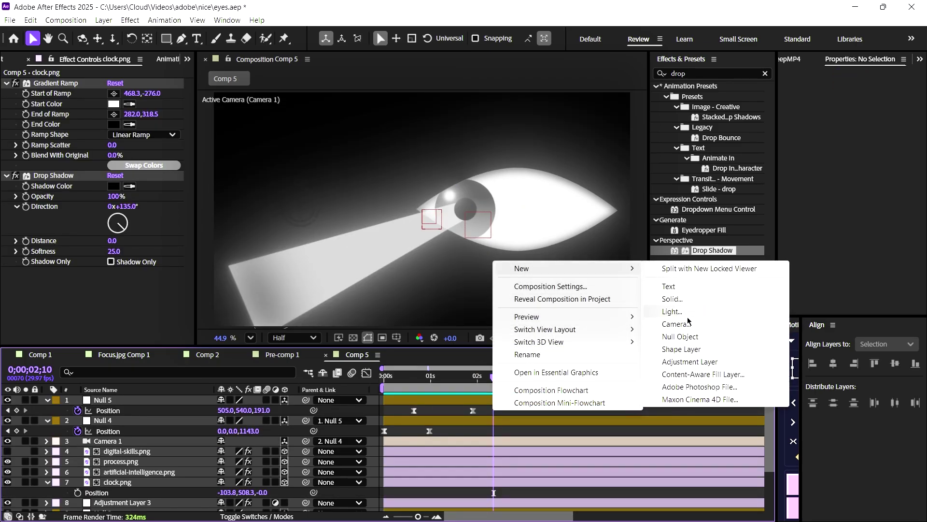
{"action": "left_click", "coordinate": [680, 336]}
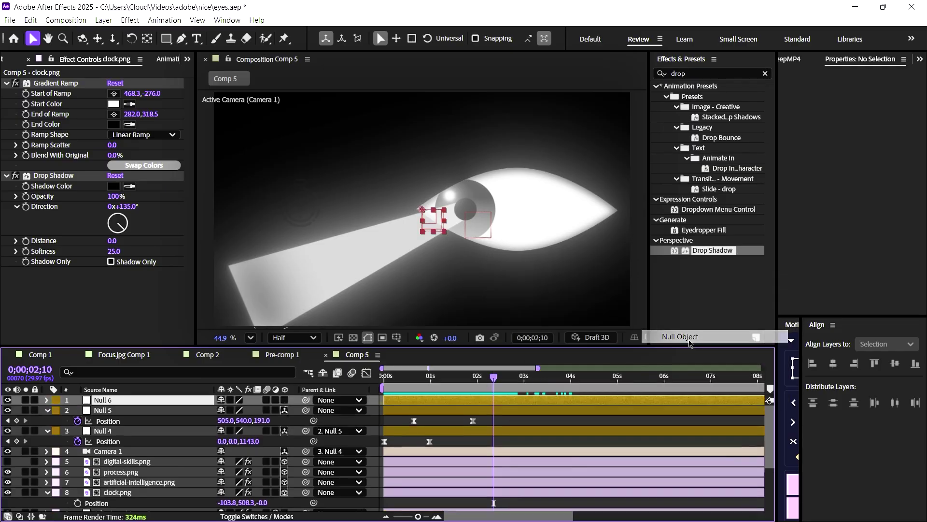
{"action": "right_click", "coordinate": [491, 427]}
{"action": "mouse_move", "coordinate": [623, 288]}
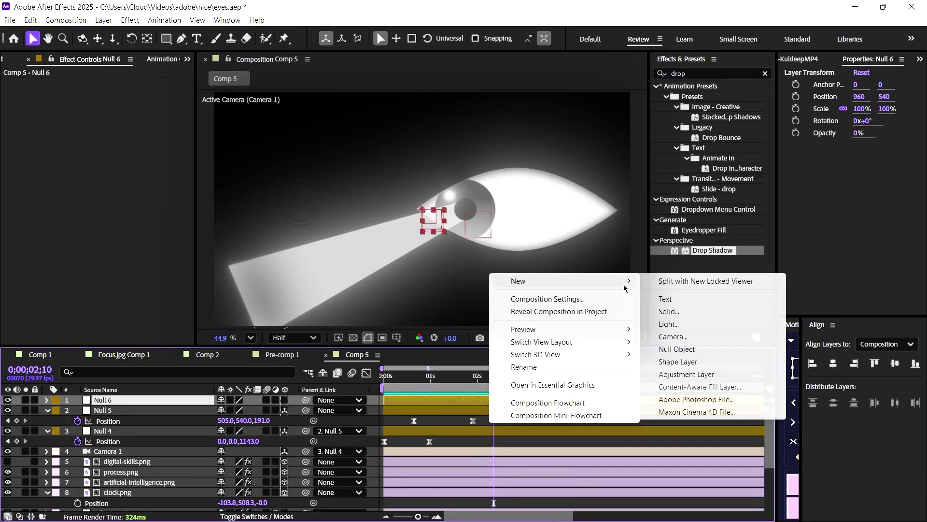
{"action": "left_click", "coordinate": [678, 350]}
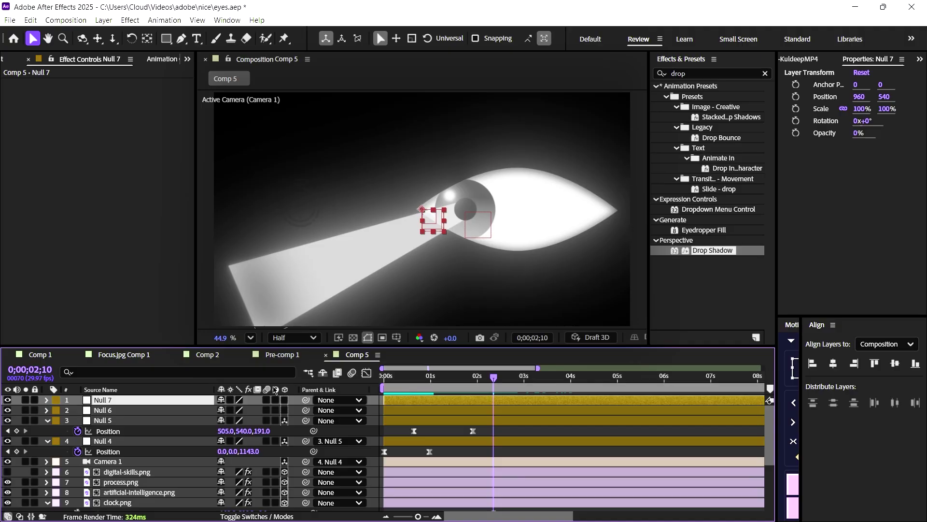
{"action": "left_click", "coordinate": [292, 409], "text": "shift"}
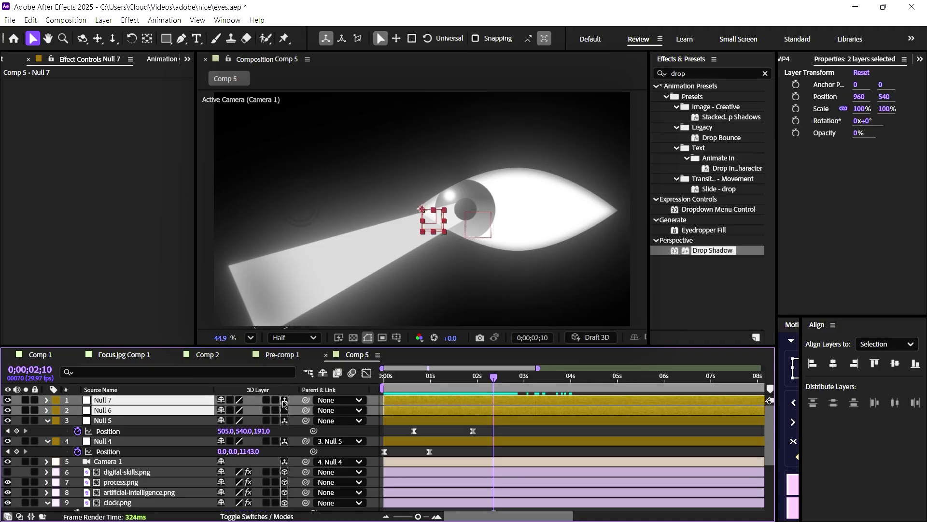
{"action": "left_click", "coordinate": [284, 401]}
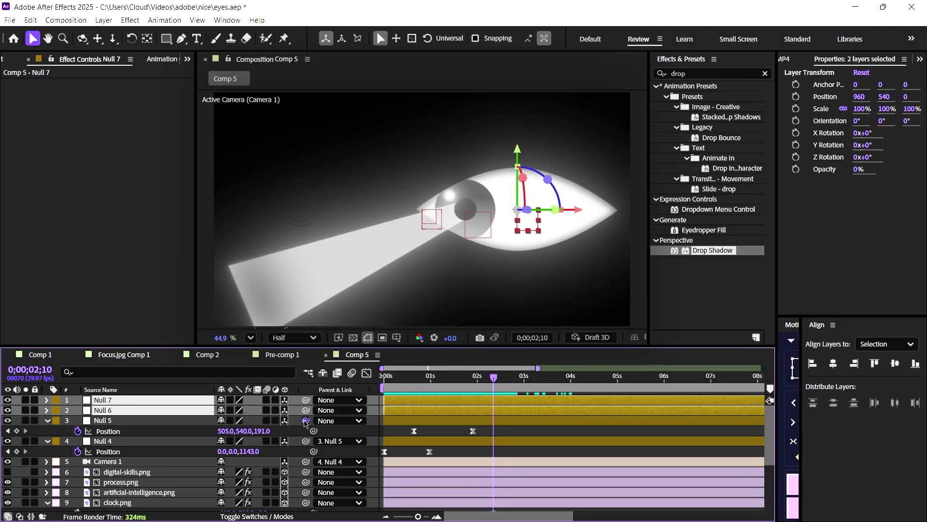
Parent Null 5 to Null 6 and keyframe Null 6's Position starting at 0;00;01;24.
{"action": "left_click_drag", "start_coordinate": [306, 421], "coordinate": [145, 410]}
{"action": "key", "text": "p"}
{"action": "left_click_drag", "start_coordinate": [503, 379], "coordinate": [468, 378]}
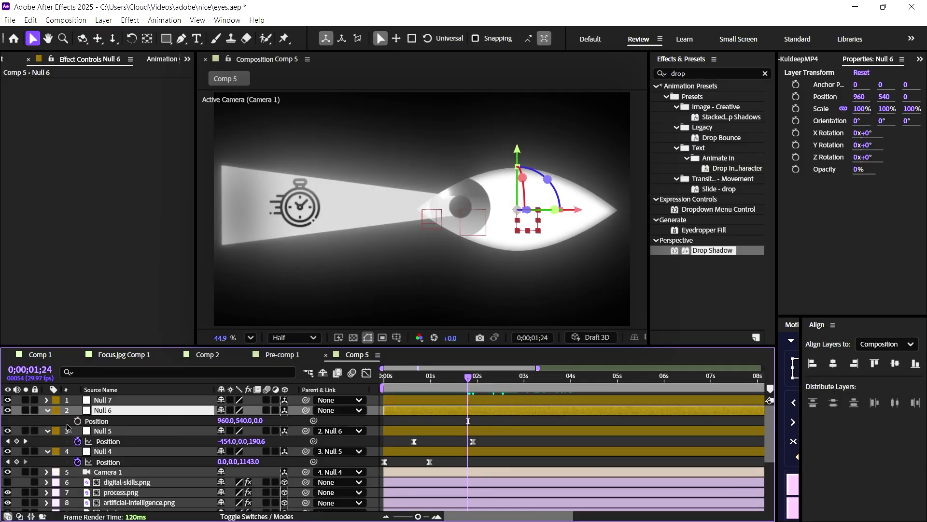
{"action": "left_click", "coordinate": [77, 421]}
{"action": "key", "text": "space"}
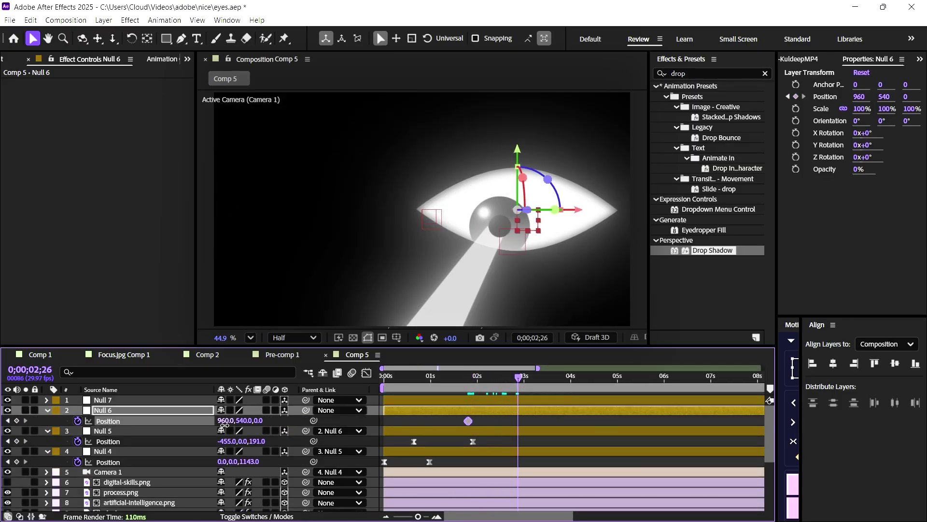
{"action": "left_click_drag", "start_coordinate": [224, 424], "coordinate": [500, 418]}
At 0;00;03;13, move Null 6 to 1414, 700, 679 so the beam swings onto the brain.
{"action": "left_click_drag", "start_coordinate": [522, 378], "coordinate": [545, 378]}
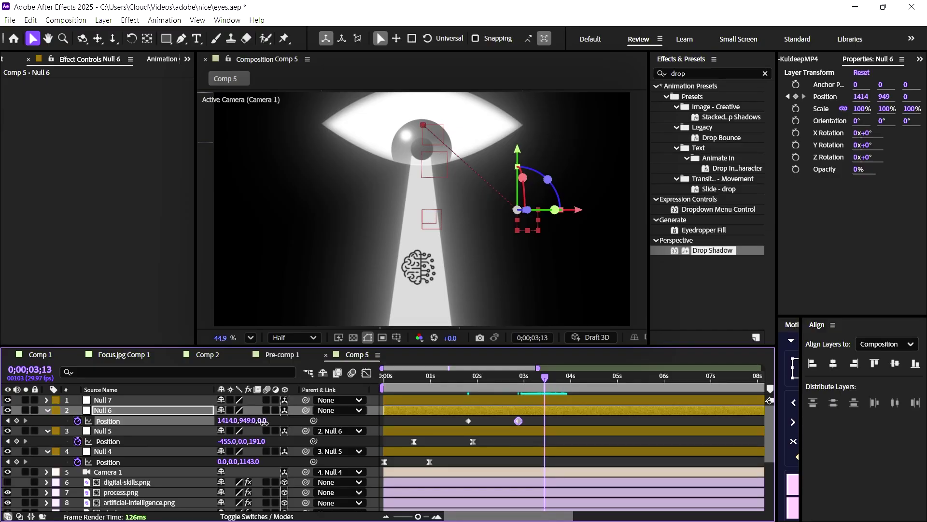
{"action": "left_click_drag", "start_coordinate": [263, 422], "coordinate": [347, 443]}
{"action": "key", "text": "ctrl+z"}
{"action": "key", "text": "ctrl+z"}
{"action": "key", "text": "ctrl+z"}
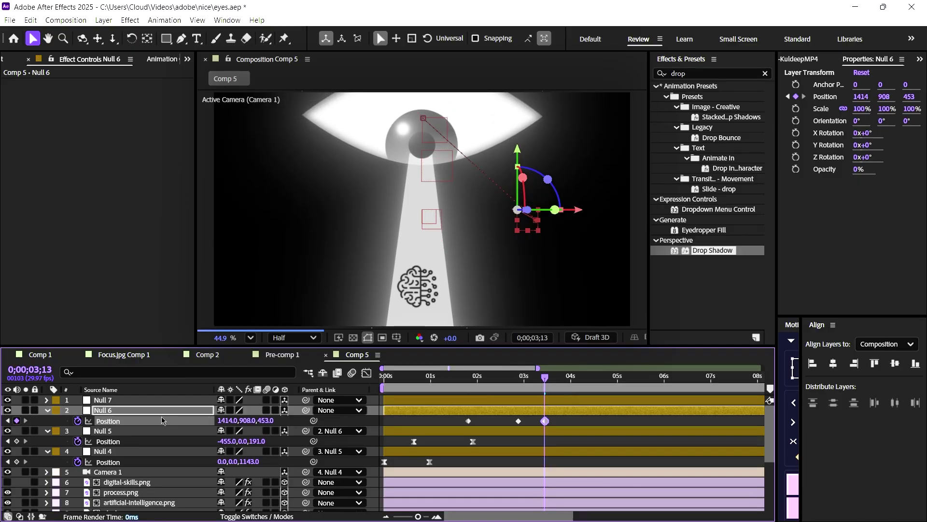
{"action": "key", "text": "ctrl+z"}
{"action": "key", "text": "ctrl+z"}
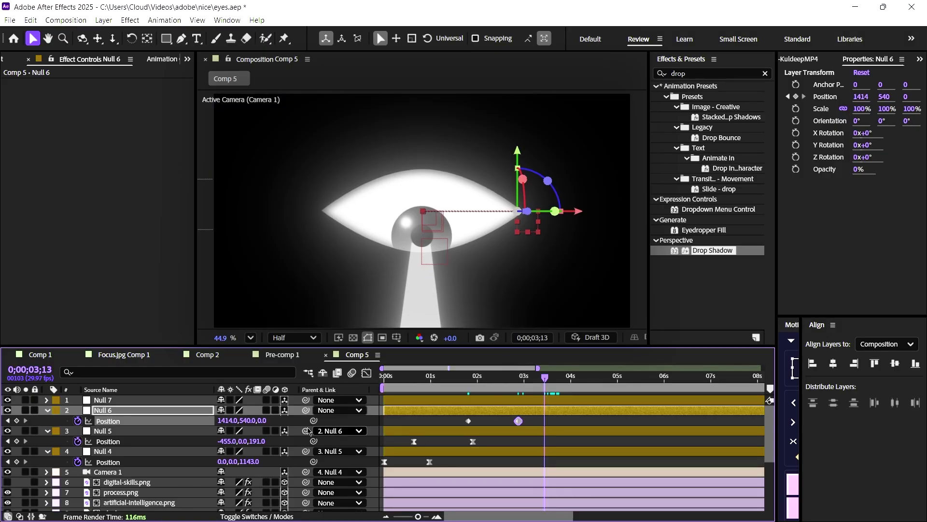
{"action": "left_click_drag", "start_coordinate": [260, 420], "coordinate": [713, 464]}
{"action": "left_click_drag", "start_coordinate": [243, 424], "coordinate": [347, 424]}
Raise the brain icon within the beam and nudge it slightly right.
{"action": "left_click", "coordinate": [140, 503]}
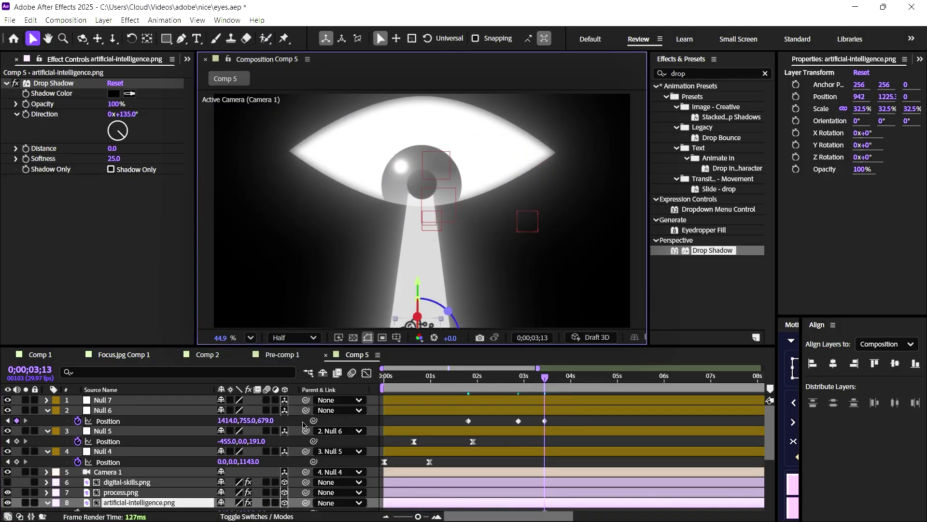
{"action": "key", "text": "p"}
{"action": "left_click_drag", "start_coordinate": [248, 480], "coordinate": [170, 463]}
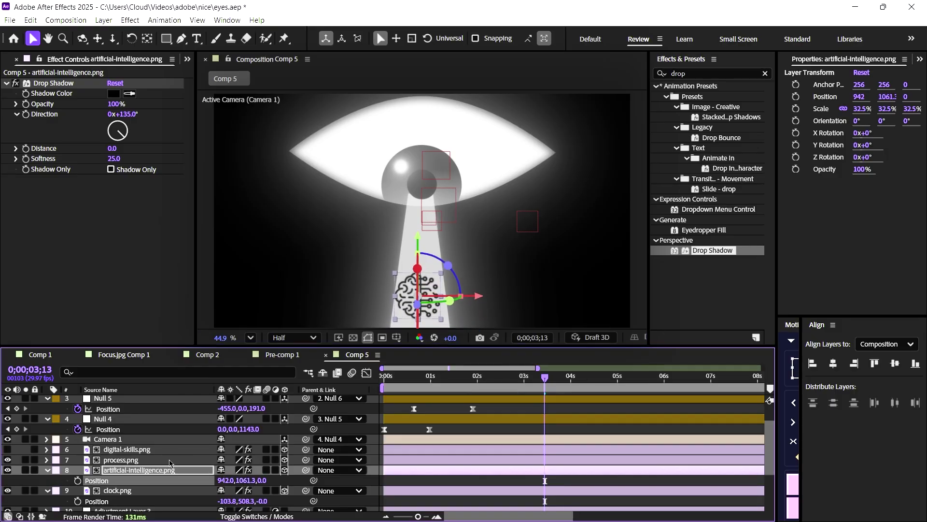
{"action": "left_click_drag", "start_coordinate": [223, 486], "coordinate": [221, 488]}
{"action": "key", "text": "s"}
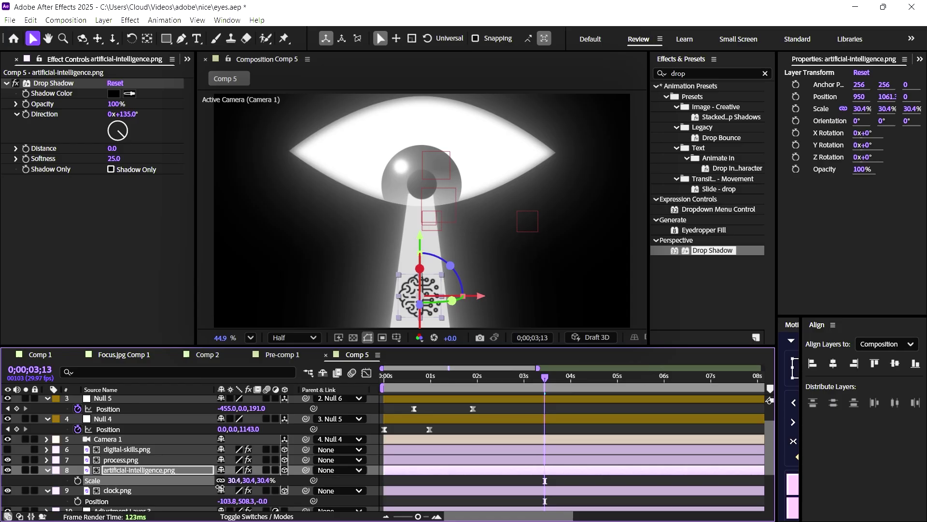
{"action": "left_click", "coordinate": [586, 429]}
{"action": "scroll", "coordinate": [585, 427], "scroll_direction": "up", "scroll_amount": 2}
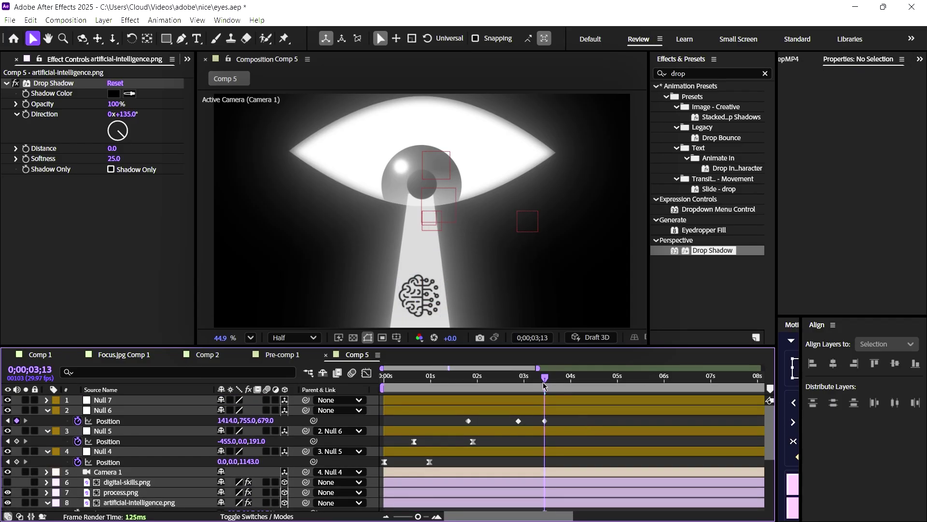
Delete Null 6's extra 03;13 keyframe and set its 02;26 position to X 1451, Y 755.
{"action": "left_click", "coordinate": [545, 422]}
{"action": "key", "text": "Delete"}
{"action": "left_click_drag", "start_coordinate": [544, 381], "coordinate": [519, 391]}
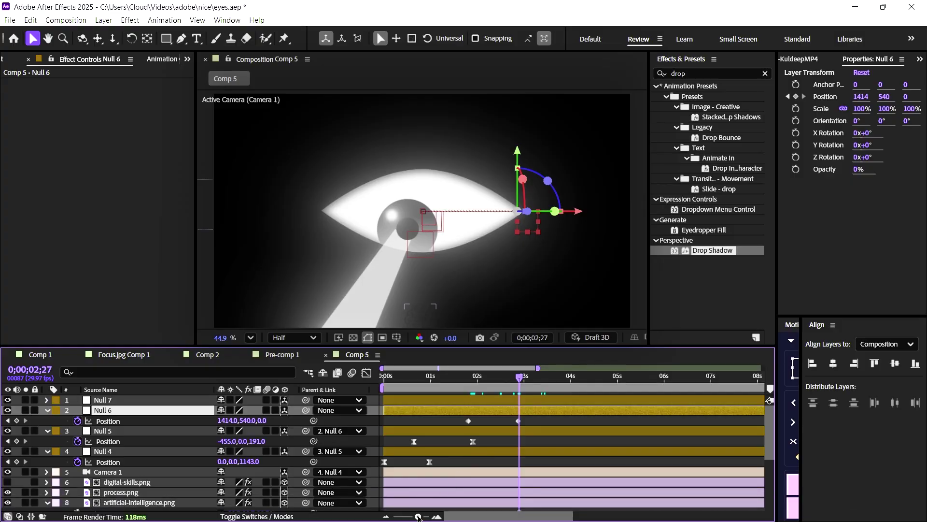
{"action": "left_click_drag", "start_coordinate": [418, 516], "coordinate": [423, 515]}
{"action": "left_click", "coordinate": [571, 382]}
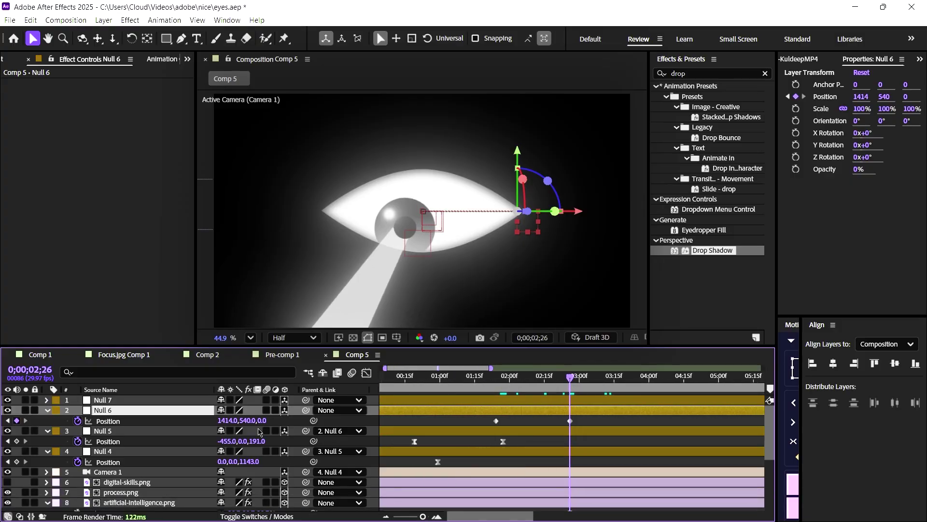
{"action": "left_click_drag", "start_coordinate": [261, 421], "coordinate": [336, 419]}
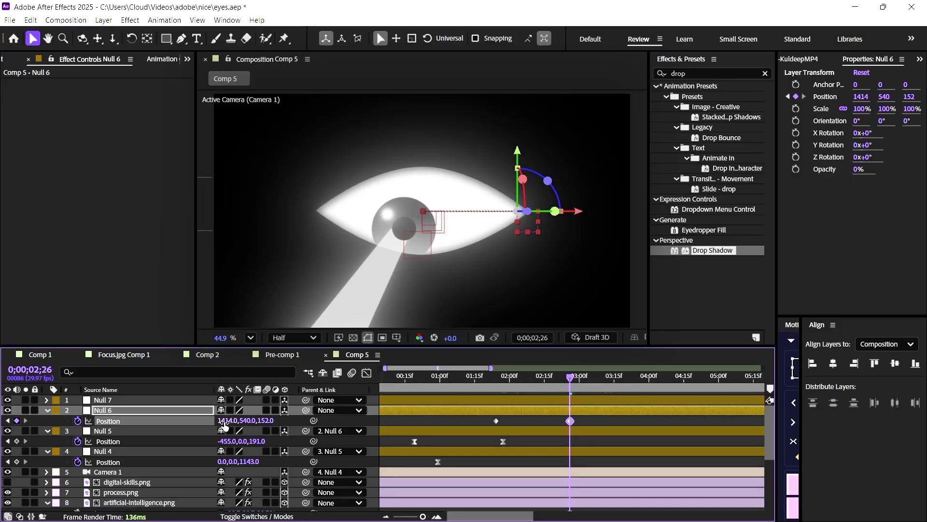
{"action": "left_click_drag", "start_coordinate": [225, 421], "coordinate": [338, 421]}
{"action": "left_click", "coordinate": [614, 380]}
{"action": "left_click", "coordinate": [617, 380]}
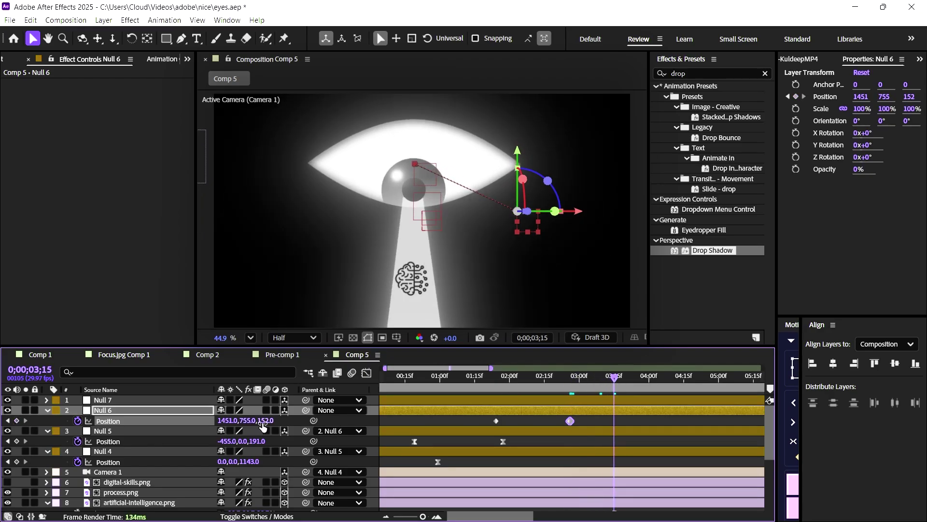
Slide Null 6's second keyframe earlier and set its position to 1427, 768, 571.
{"action": "left_click_drag", "start_coordinate": [611, 422], "coordinate": [605, 421]}
{"action": "left_click", "coordinate": [606, 382]}
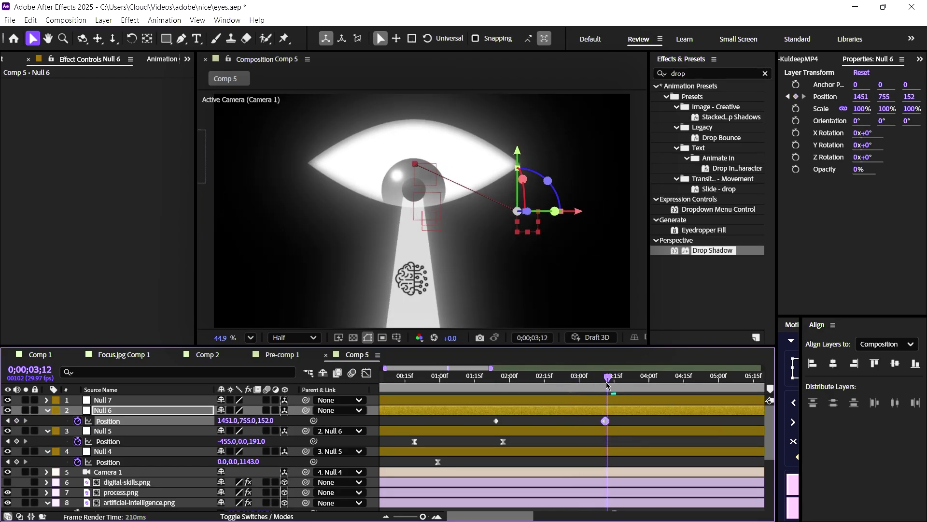
{"action": "left_click_drag", "start_coordinate": [262, 420], "coordinate": [476, 422]}
{"action": "left_click_drag", "start_coordinate": [245, 422], "coordinate": [210, 424]}
Ease Null 6's keyframes into an early speed spike, preview, and move the beam's upper corner.
{"action": "left_click_drag", "start_coordinate": [618, 427], "coordinate": [476, 422]}
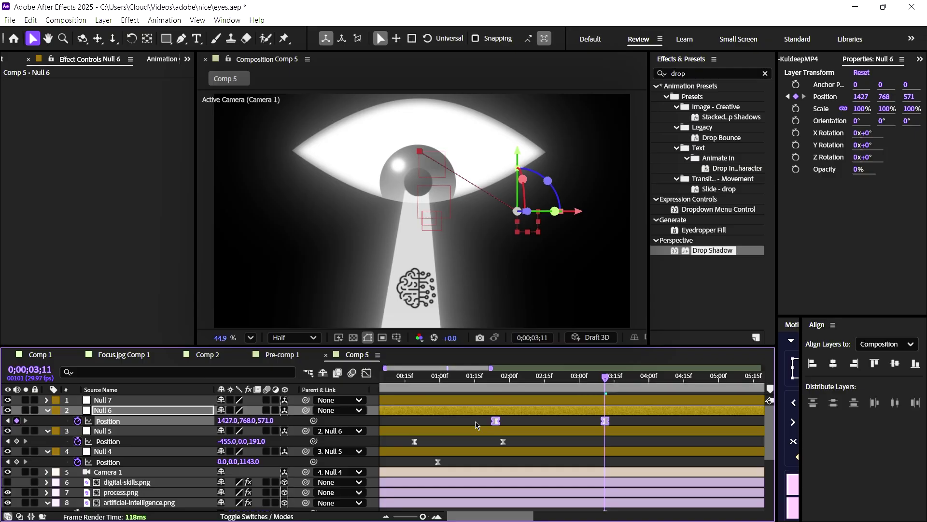
{"action": "left_click", "coordinate": [367, 373]}
{"action": "left_click_drag", "start_coordinate": [587, 486], "coordinate": [527, 487]}
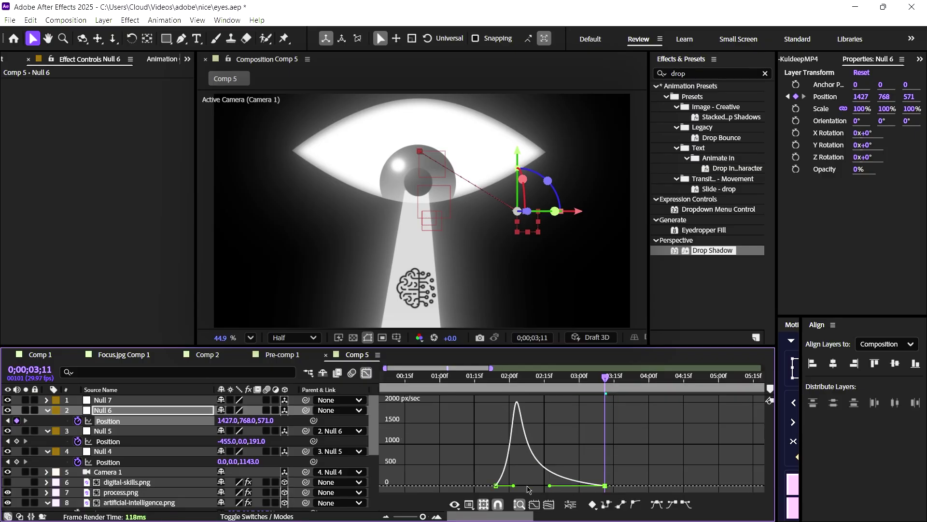
{"action": "left_click", "coordinate": [366, 373]}
{"action": "left_click_drag", "start_coordinate": [602, 380], "coordinate": [365, 396]}
{"action": "key", "text": "space"}
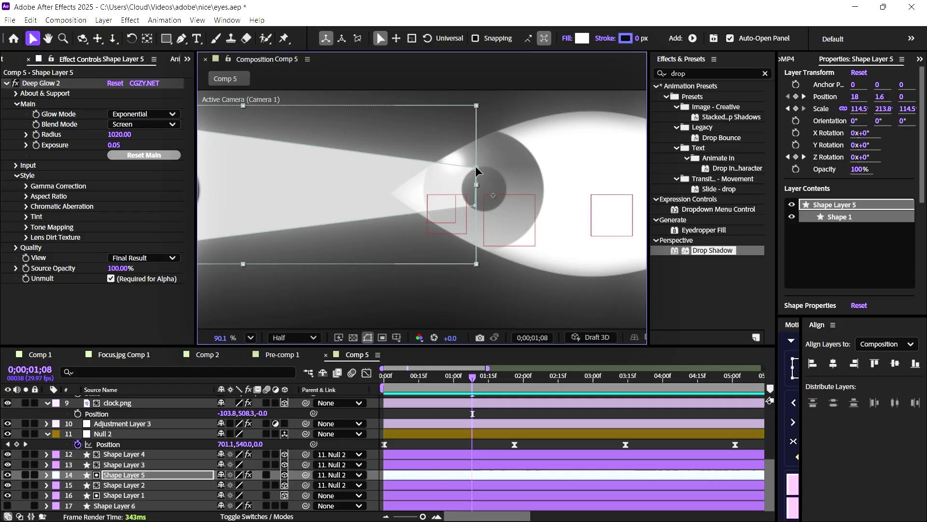
{"action": "left_click_drag", "start_coordinate": [476, 170], "coordinate": [477, 197]}
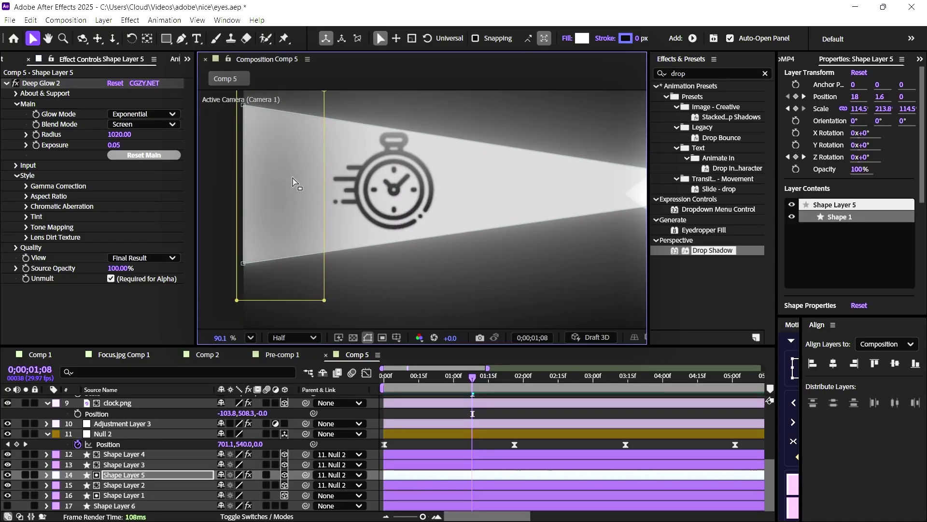
Drag Shape Layer 5's bottom edge down to cover the clock, then fit the viewer.
{"action": "left_click", "coordinate": [383, 205]}
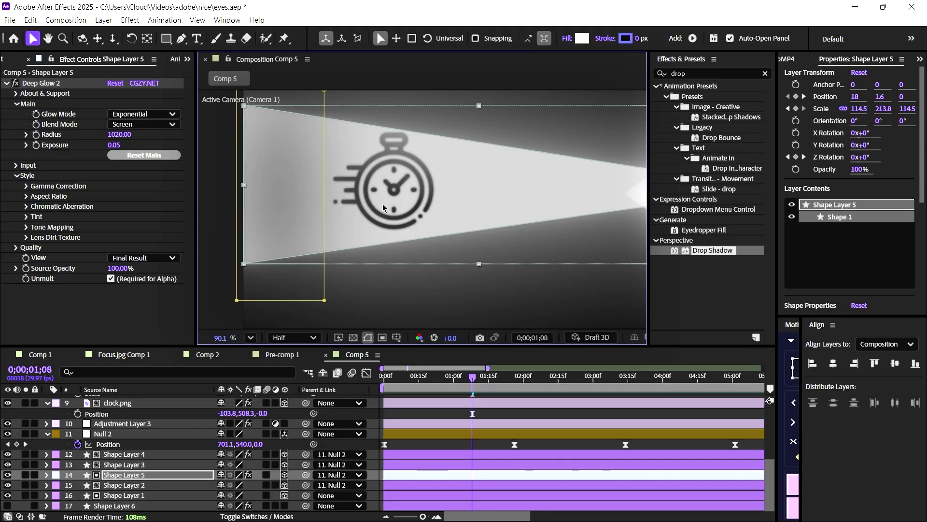
{"action": "left_click_drag", "start_coordinate": [508, 197], "coordinate": [388, 197]}
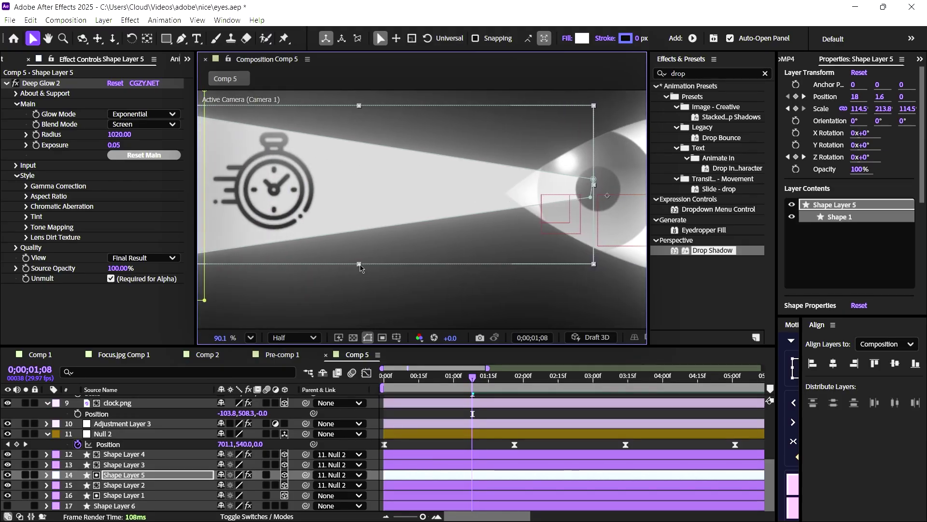
{"action": "left_click_drag", "start_coordinate": [358, 265], "coordinate": [362, 289]}
{"action": "left_click", "coordinate": [250, 338]}
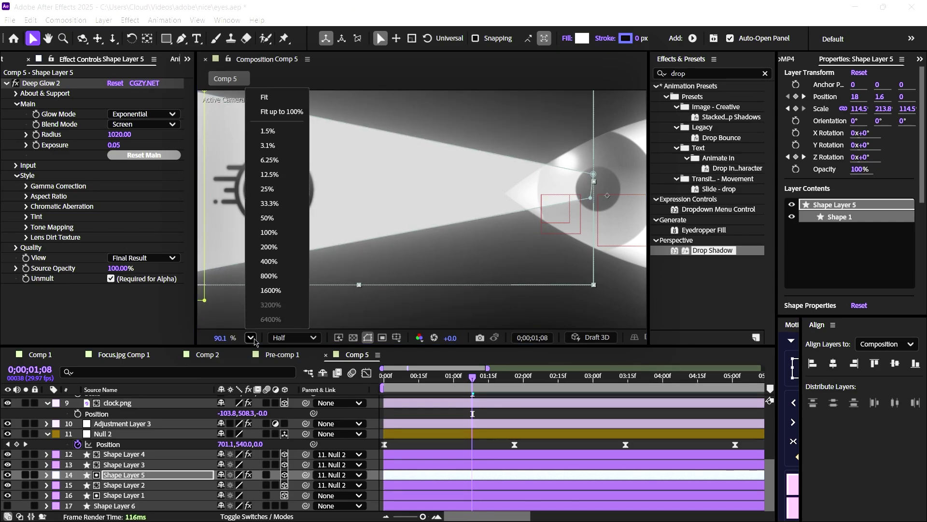
{"action": "left_click", "coordinate": [293, 101]}
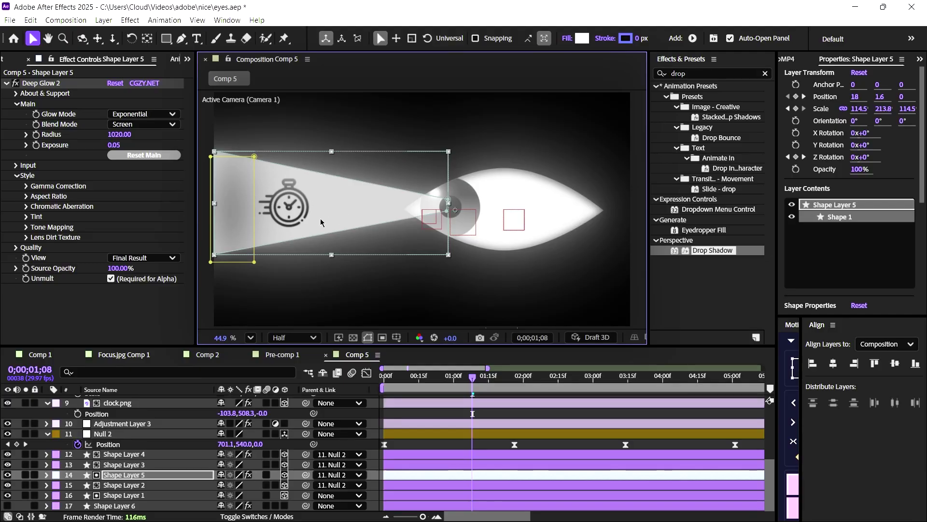
{"action": "left_click", "coordinate": [424, 446]}
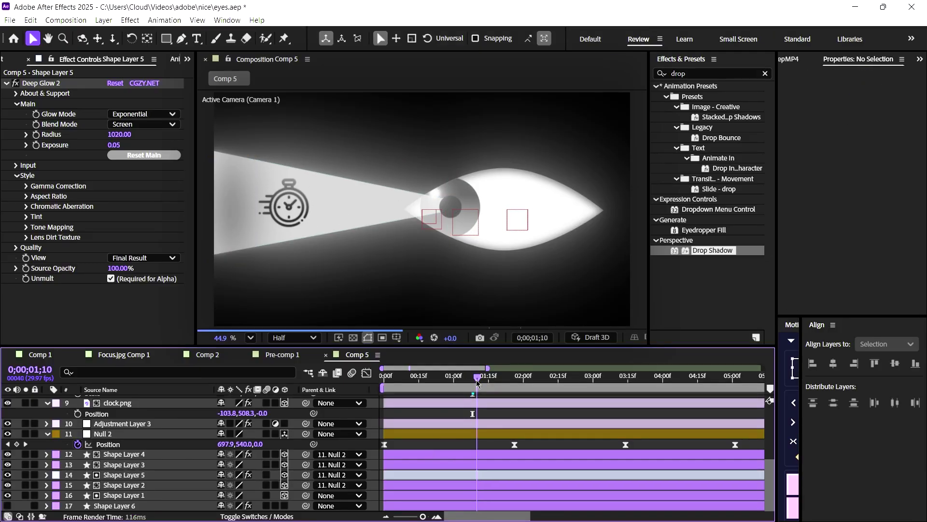
{"action": "mouse_move", "coordinate": [476, 379]}
{"action": "left_mouse_down"}
{"action": "mouse_move", "coordinate": [634, 378]}
{"action": "mouse_move", "coordinate": [351, 408]}
{"action": "mouse_move", "coordinate": [487, 392]}
{"action": "left_mouse_up"}
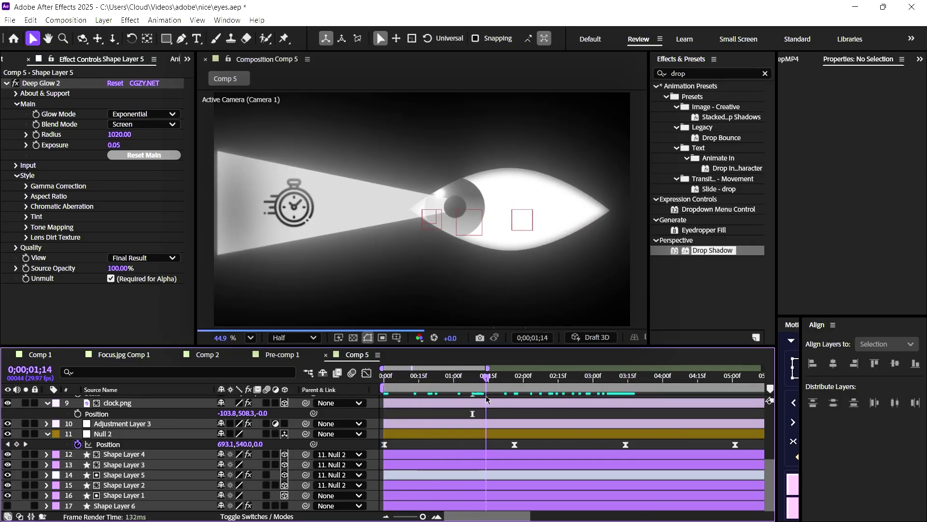
Scale the clock icon to 55% and enlarge the brain icon slightly.
{"action": "left_click", "coordinate": [284, 211]}
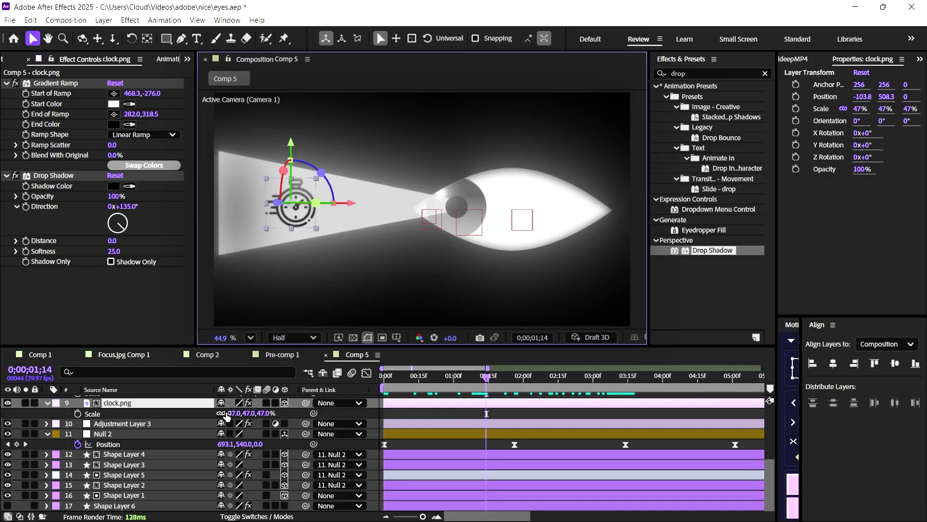
{"action": "left_click_drag", "start_coordinate": [231, 413], "coordinate": [236, 417]}
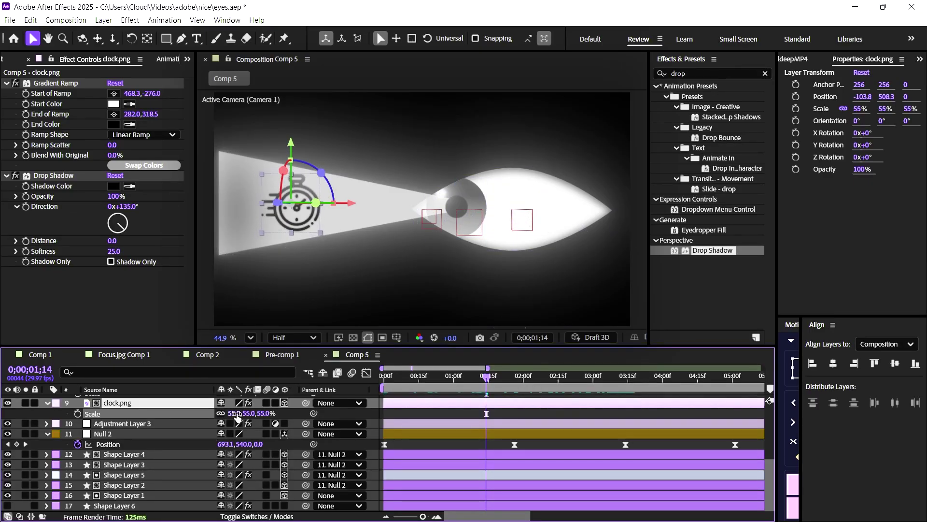
{"action": "left_click", "coordinate": [434, 447]}
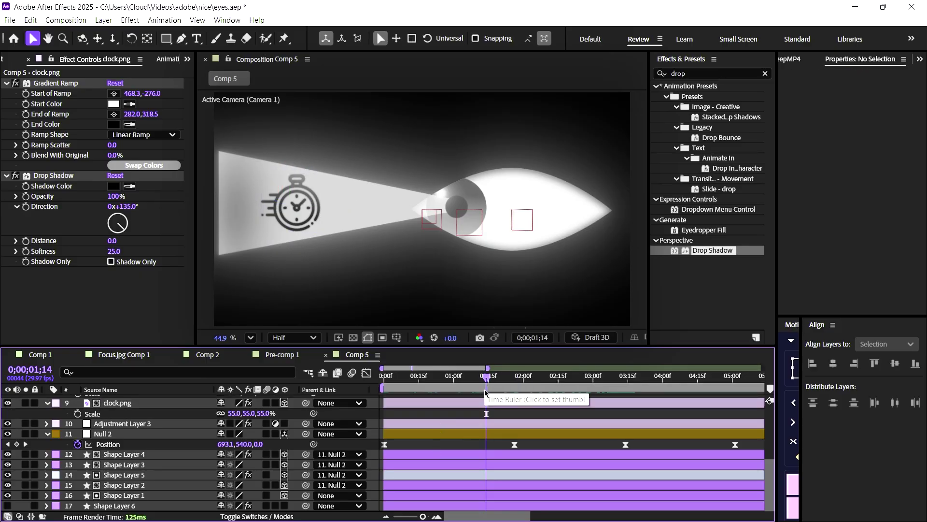
{"action": "left_click_drag", "start_coordinate": [486, 376], "coordinate": [625, 384]}
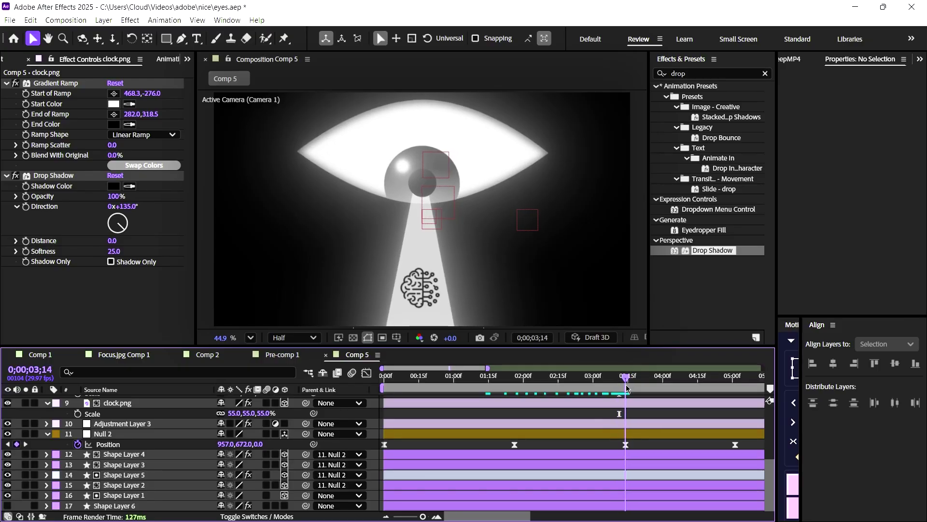
{"action": "left_click", "coordinate": [430, 292]}
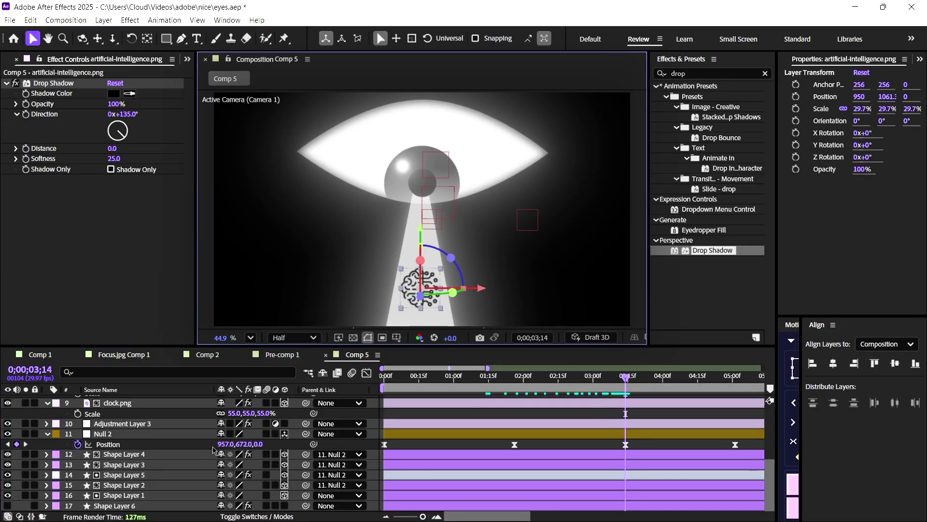
{"action": "scroll", "coordinate": [227, 447], "scroll_direction": "up", "scroll_amount": 3}
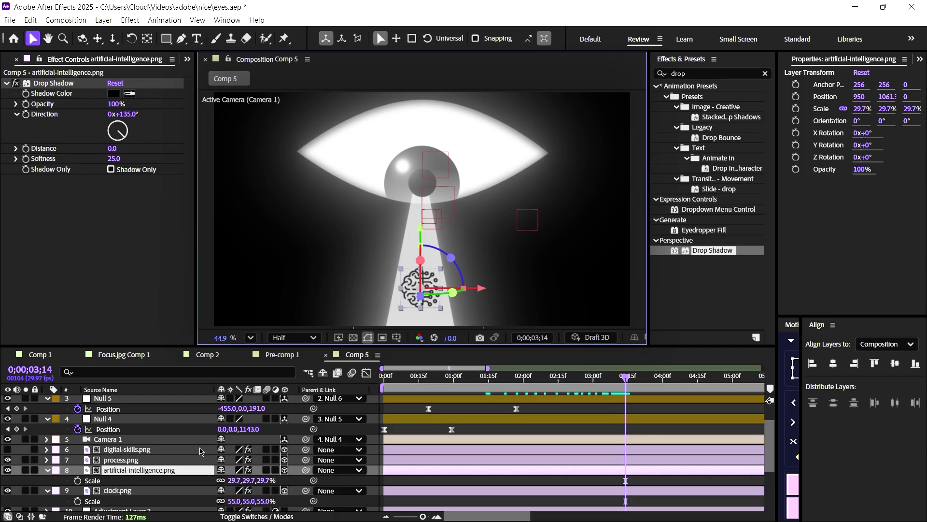
{"action": "left_click_drag", "start_coordinate": [232, 480], "coordinate": [234, 481]}
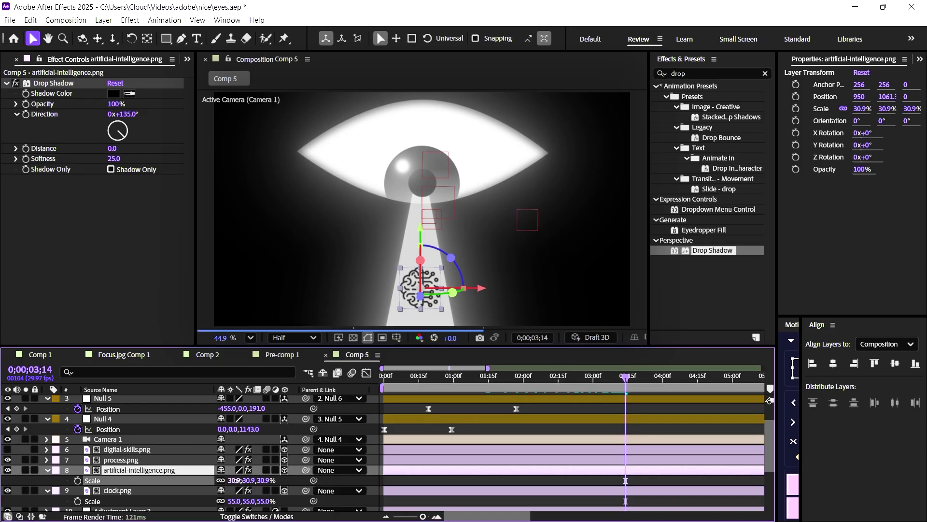
{"action": "left_click", "coordinate": [408, 430]}
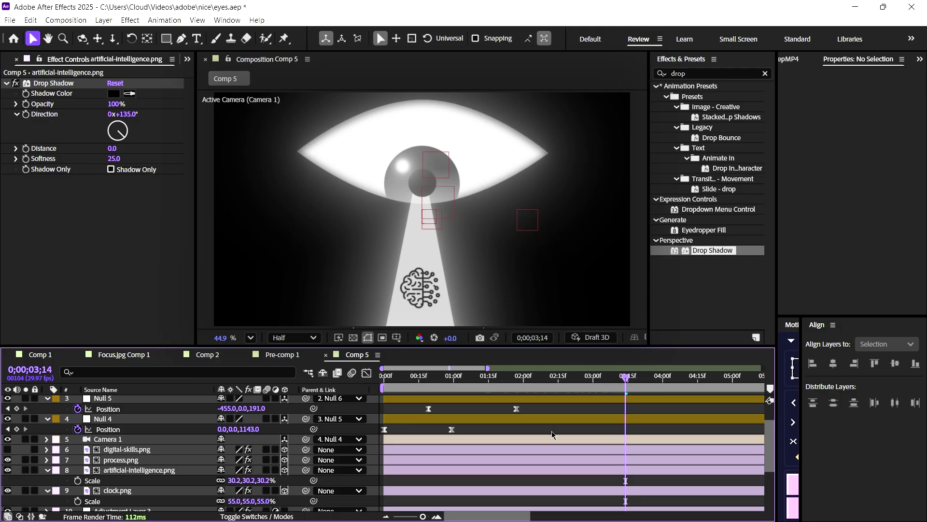
Show Null 6 and Null 7 position keyframes and move Null 6's last keyframe slightly earlier.
{"action": "key", "text": "u"}
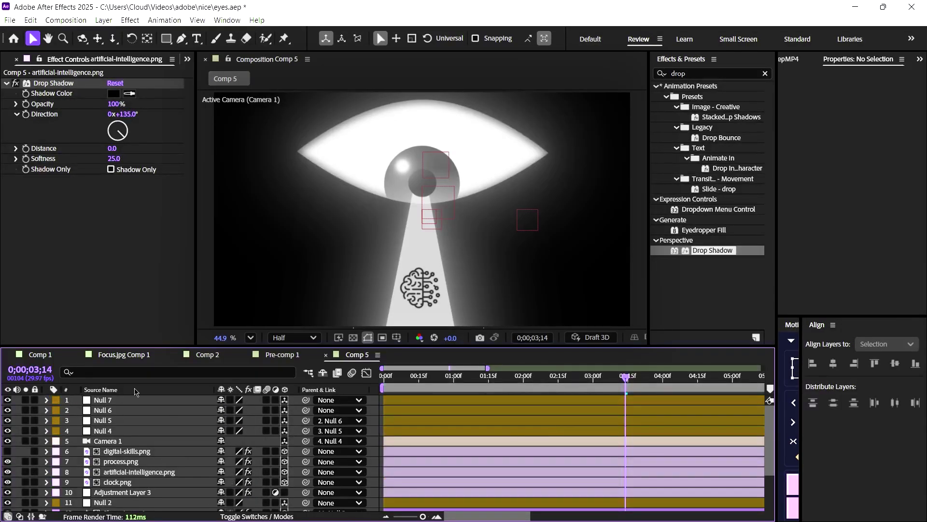
{"action": "left_click", "coordinate": [120, 415]}
{"action": "key", "text": "u"}
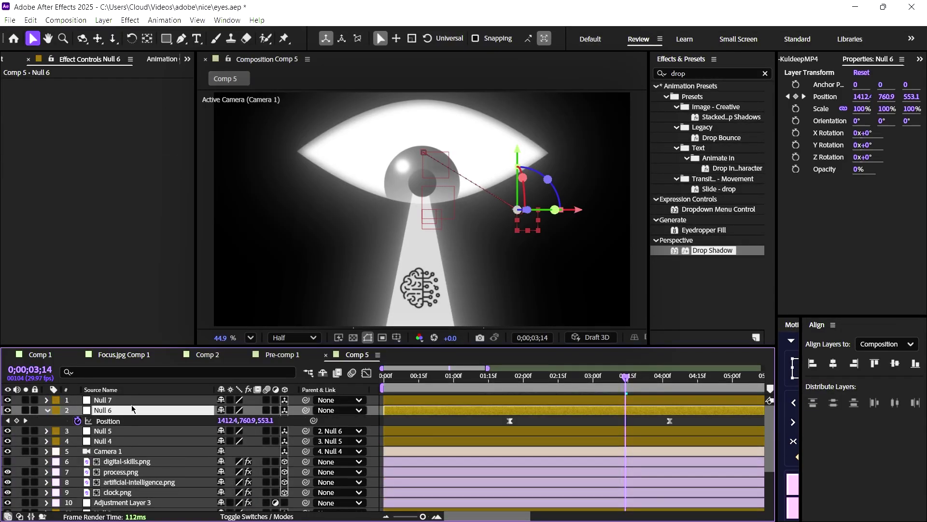
{"action": "left_click", "coordinate": [133, 403]}
{"action": "key", "text": "p"}
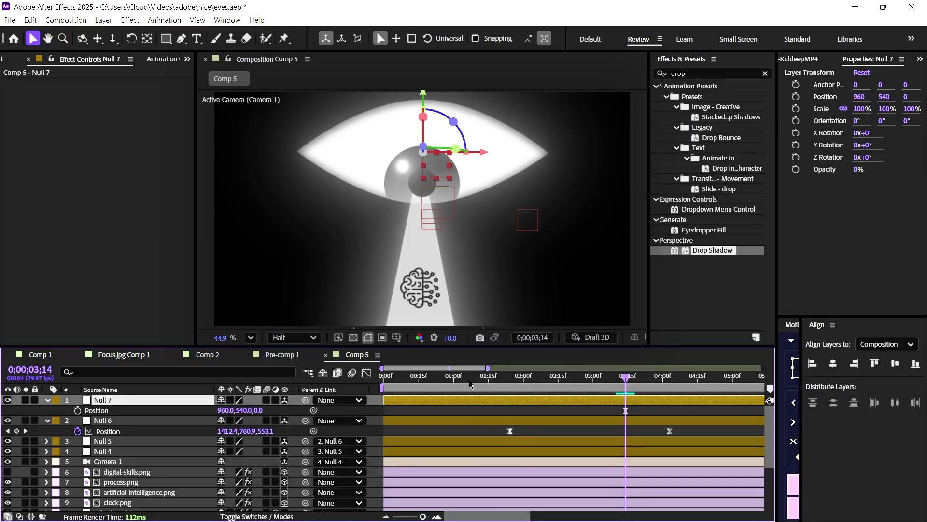
{"action": "left_click_drag", "start_coordinate": [671, 433], "coordinate": [667, 433]}
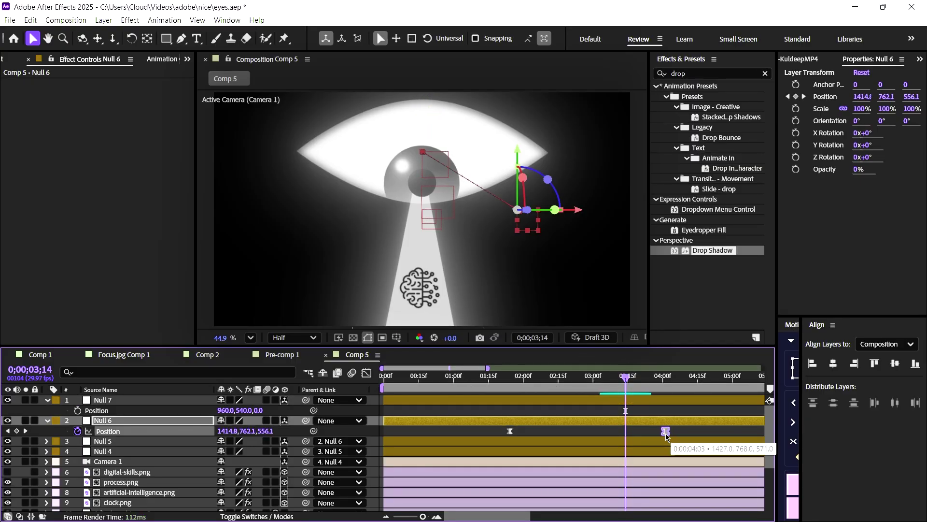
{"action": "left_click_drag", "start_coordinate": [631, 381], "coordinate": [663, 393]}
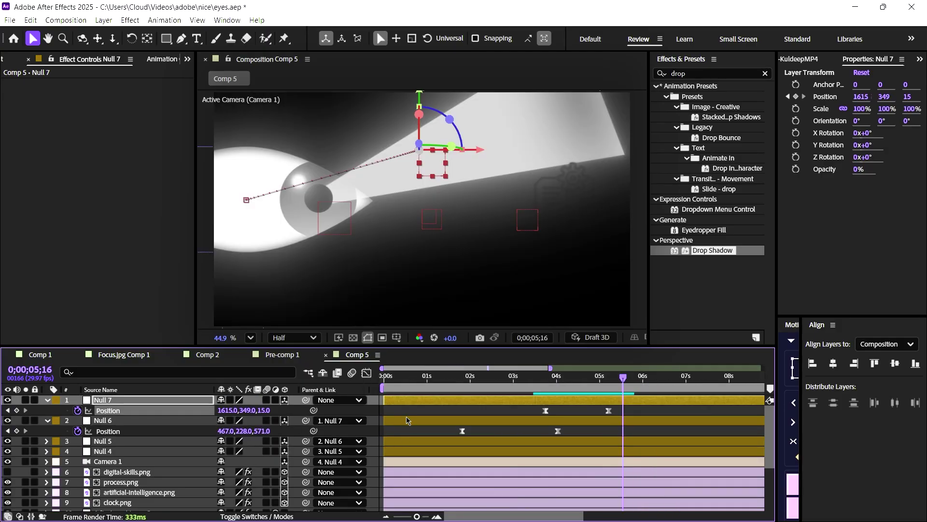
Add a 3D null object, Null 8, and parent Null 7 to it.
{"action": "right_click", "coordinate": [403, 410]}
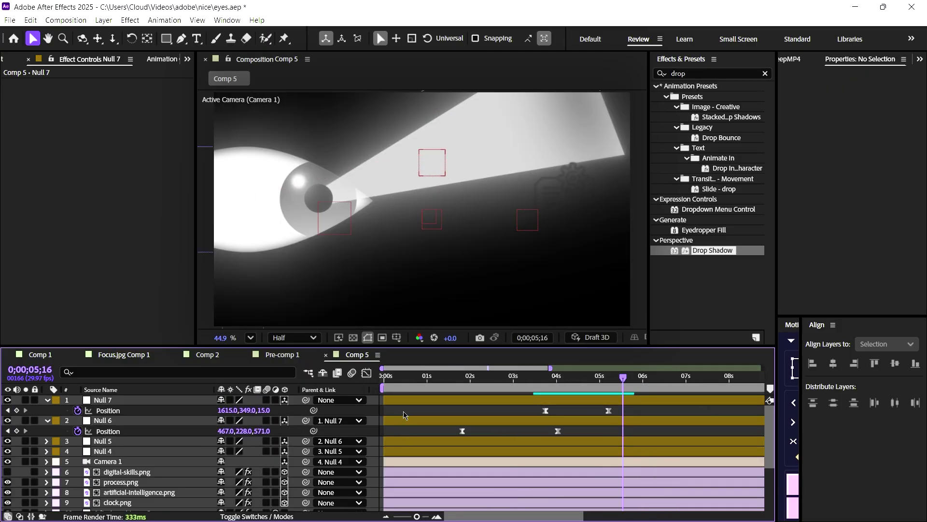
{"action": "mouse_move", "coordinate": [542, 269]}
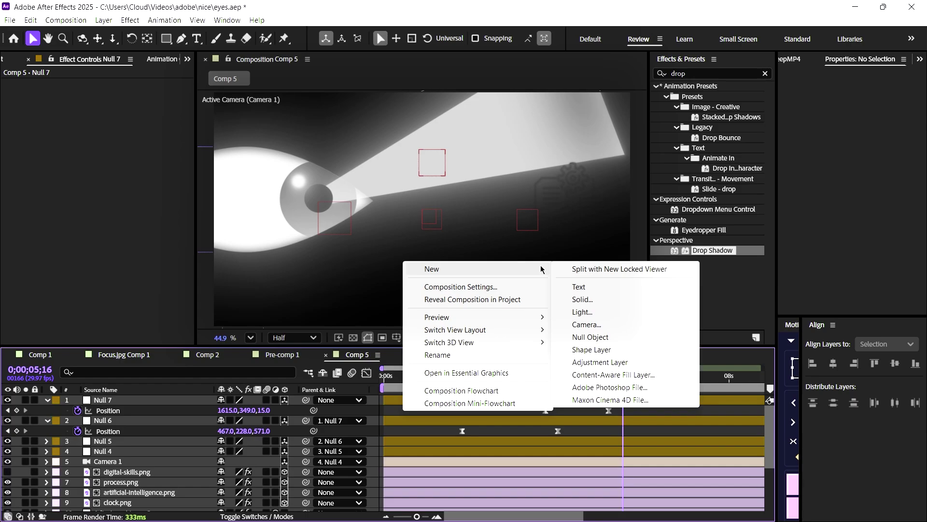
{"action": "left_click", "coordinate": [590, 337]}
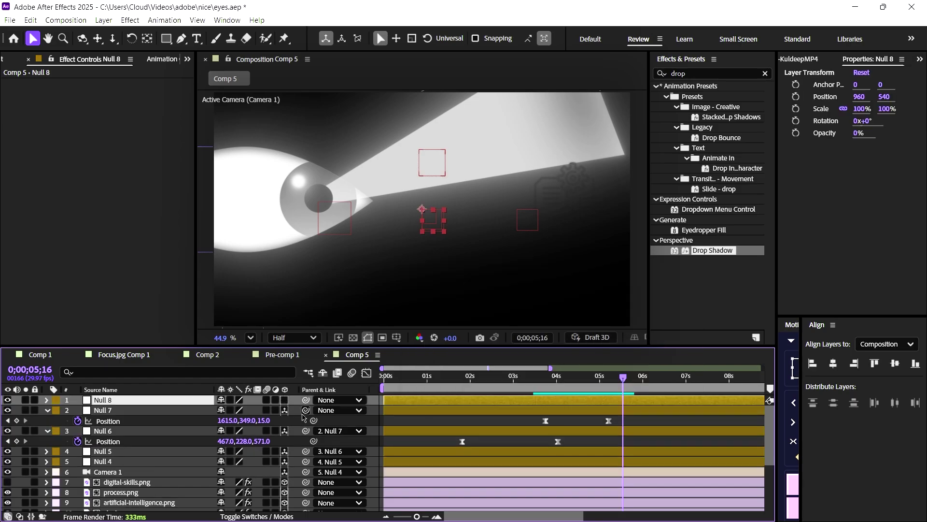
{"action": "left_click", "coordinate": [284, 399]}
{"action": "left_click_drag", "start_coordinate": [306, 409], "coordinate": [202, 405]}
{"action": "left_click", "coordinate": [203, 404]}
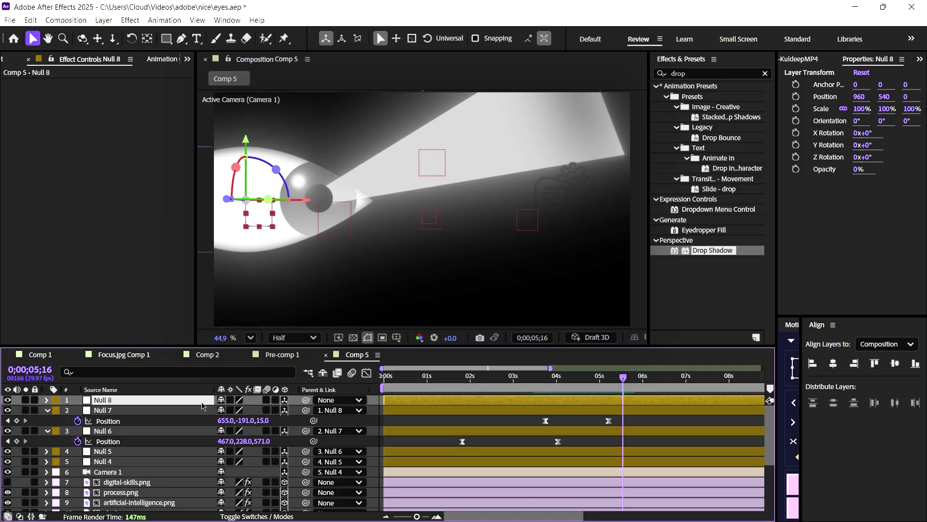
{"action": "key", "text": "p"}
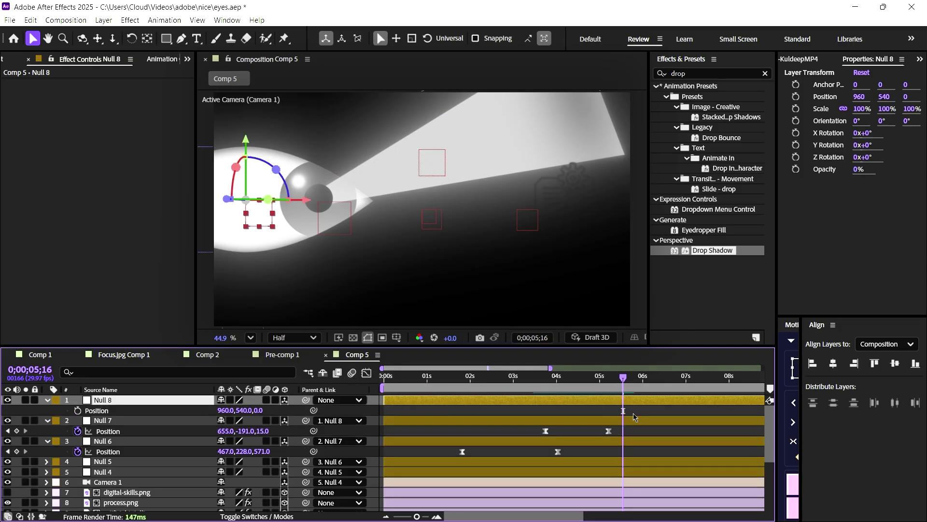
Shift Null 7's keyframe one frame later and keyframe Null 8's Position at 5;05.
{"action": "left_click", "coordinate": [608, 431]}
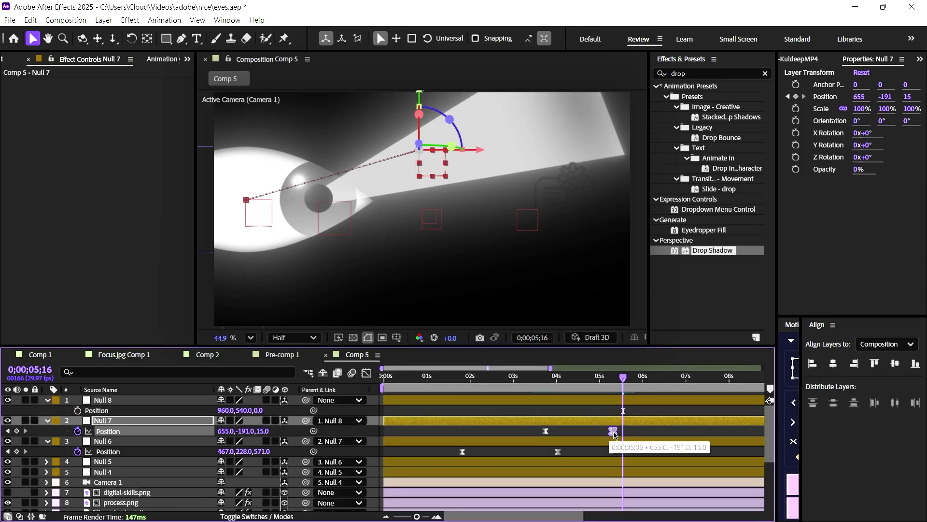
{"action": "left_click", "coordinate": [607, 382]}
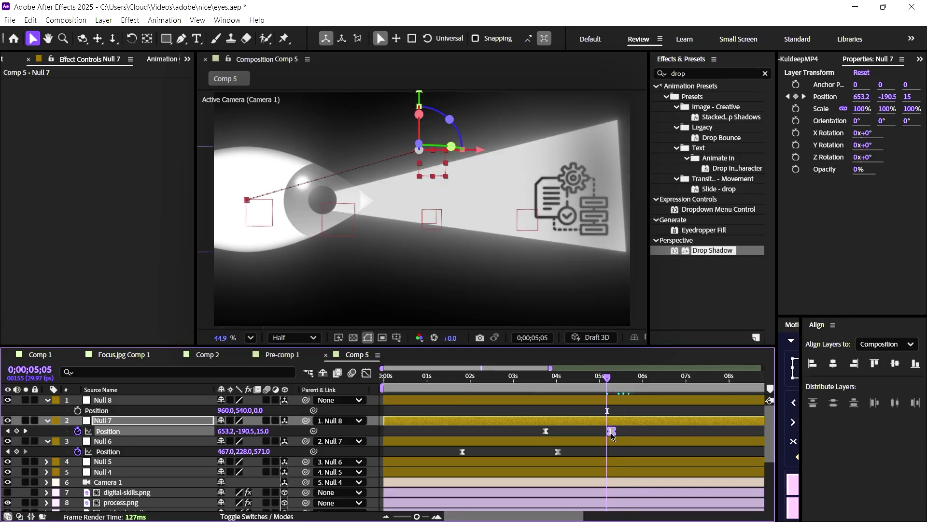
{"action": "mouse_move", "coordinate": [614, 437]}
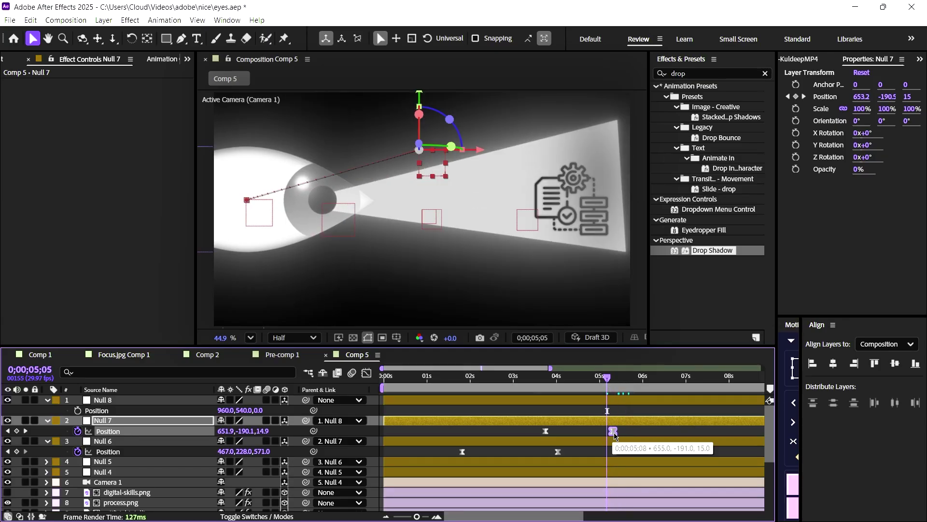
{"action": "left_click_drag", "start_coordinate": [614, 434], "coordinate": [616, 434]}
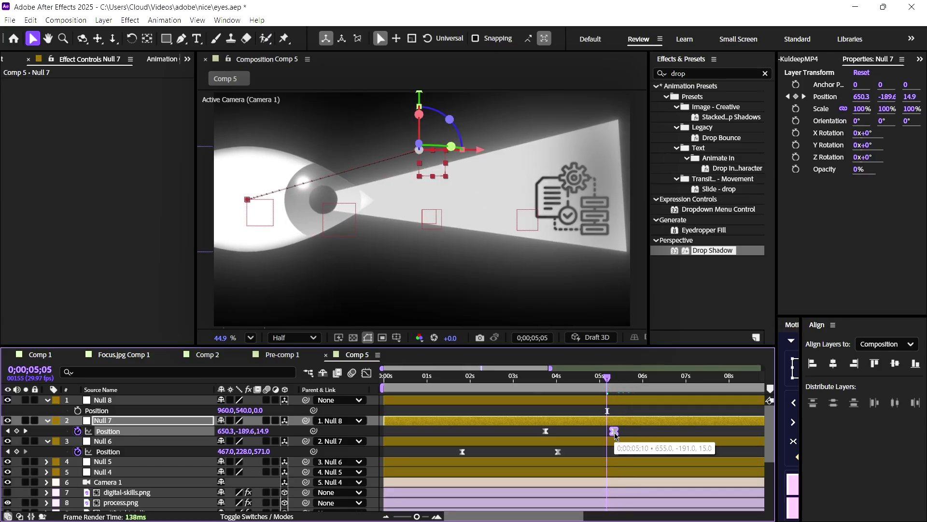
{"action": "left_click", "coordinate": [77, 410]}
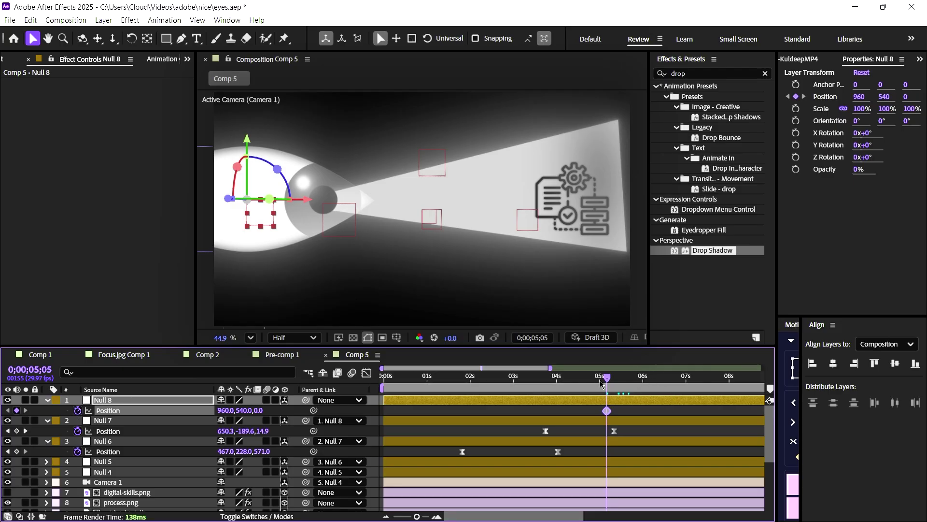
At 7;01, set Null 8's position to 328, 115, -472 to aim up the beam.
{"action": "left_click_drag", "start_coordinate": [607, 377], "coordinate": [689, 371]}
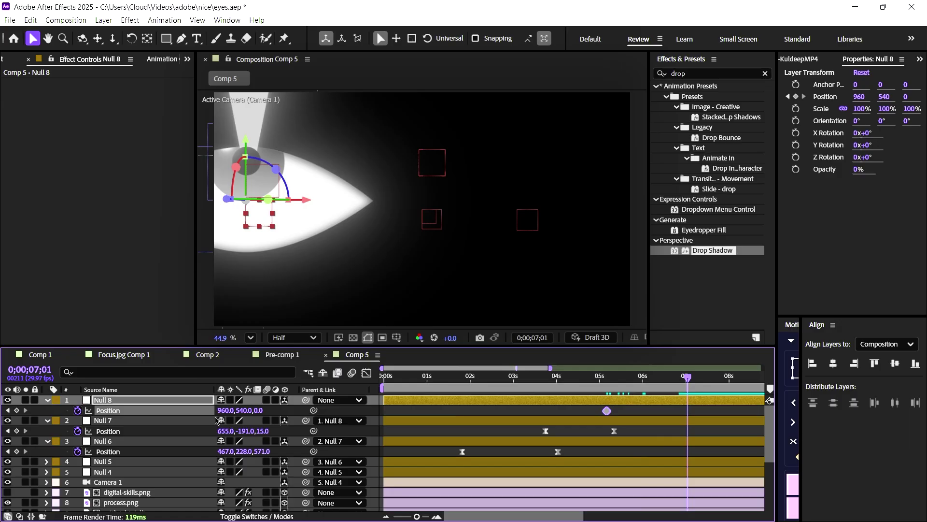
{"action": "left_click_drag", "start_coordinate": [224, 410], "coordinate": [3, 405]}
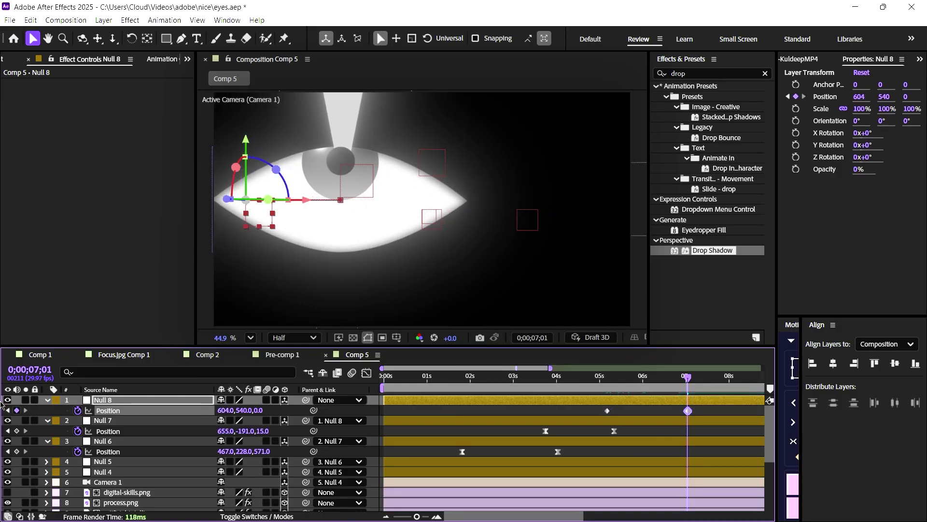
{"action": "left_click_drag", "start_coordinate": [223, 410], "coordinate": [99, 421]}
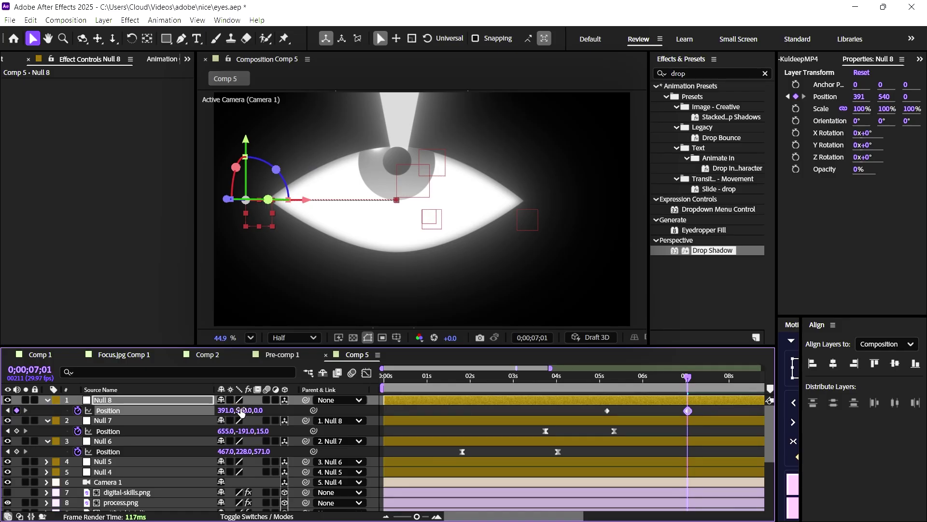
{"action": "left_click_drag", "start_coordinate": [242, 410], "coordinate": [3, 400]}
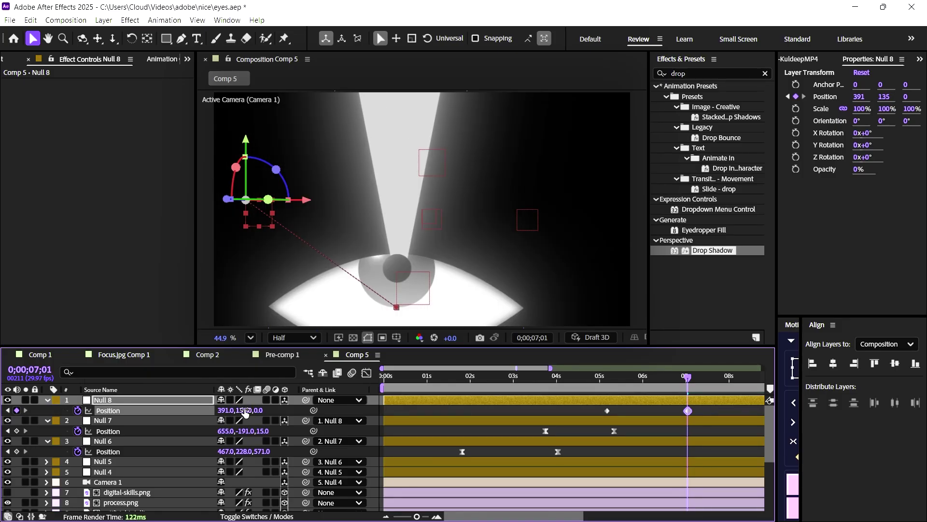
{"action": "left_click_drag", "start_coordinate": [243, 411], "coordinate": [3, 442]}
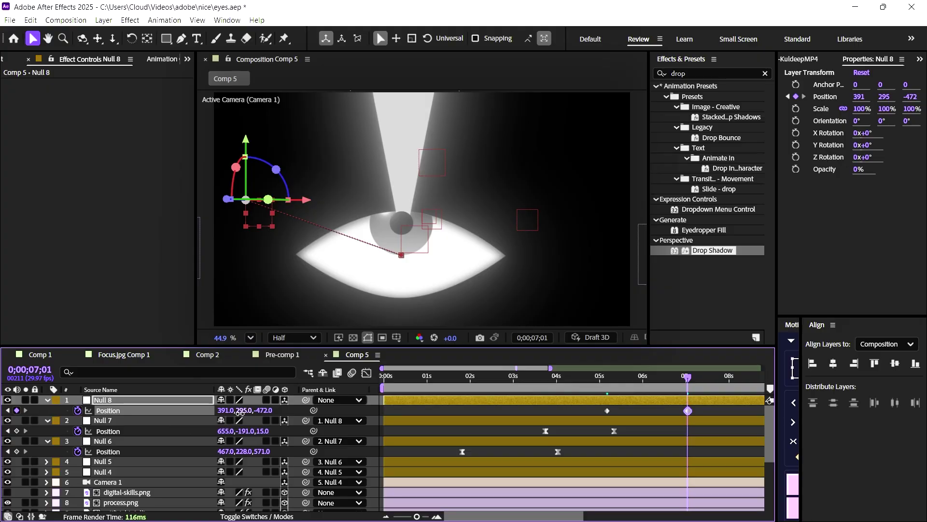
{"action": "left_click_drag", "start_coordinate": [240, 411], "coordinate": [115, 430]}
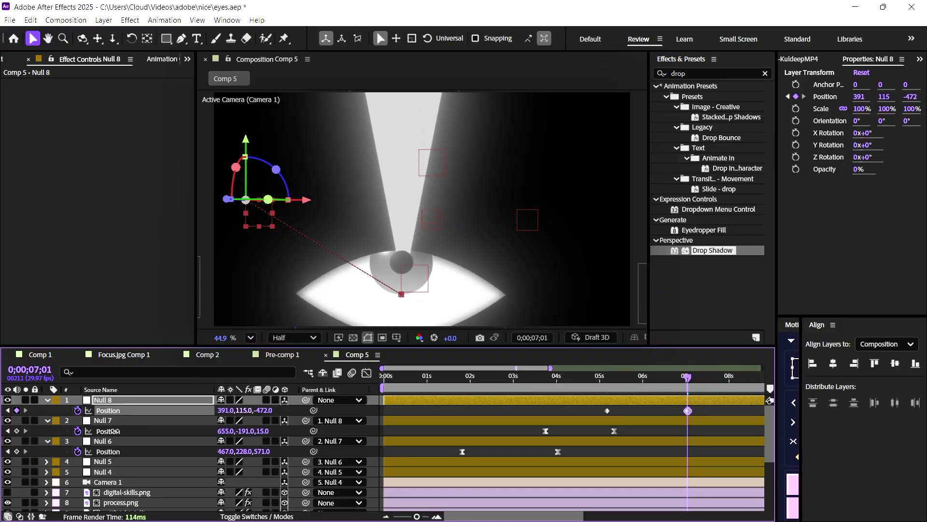
{"action": "left_click_drag", "start_coordinate": [219, 410], "coordinate": [185, 413]}
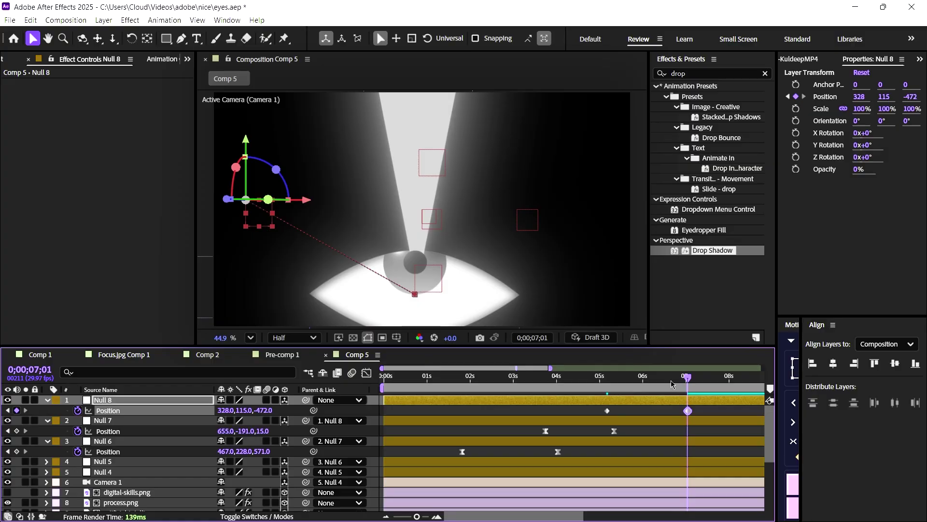
Ease Null 8's keyframes with an early speed peak and scale digital-skills.png to 45%.
{"action": "left_click_drag", "start_coordinate": [701, 414], "coordinate": [562, 418]}
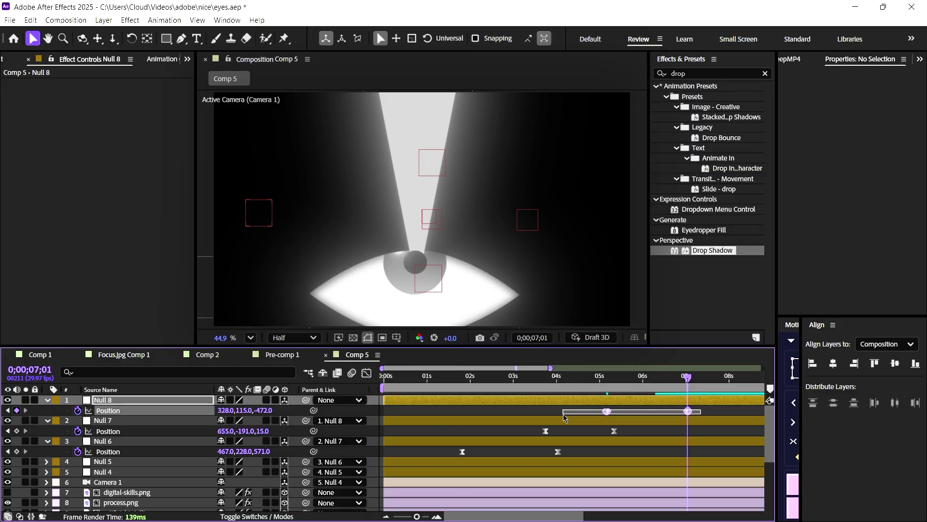
{"action": "left_click_drag", "start_coordinate": [563, 413], "coordinate": [563, 413]}
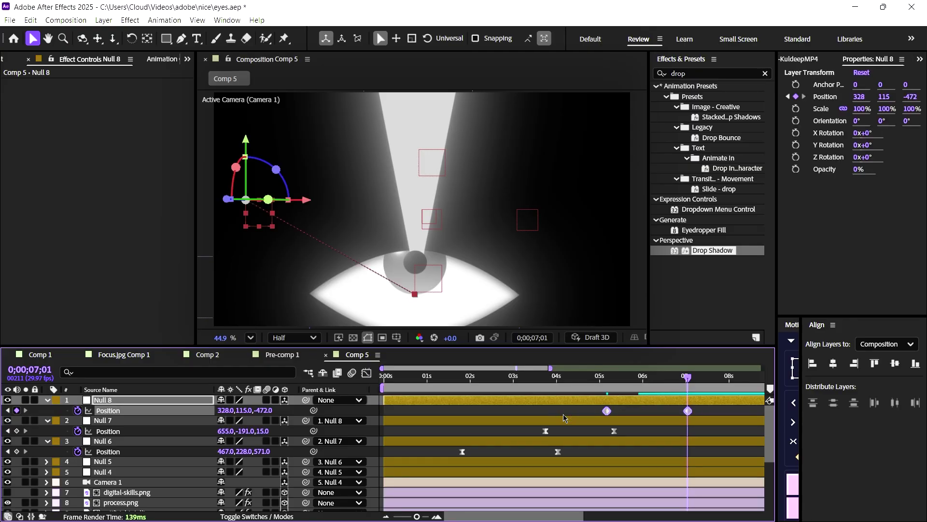
{"action": "key", "text": "F9"}
{"action": "left_click", "coordinate": [367, 372]}
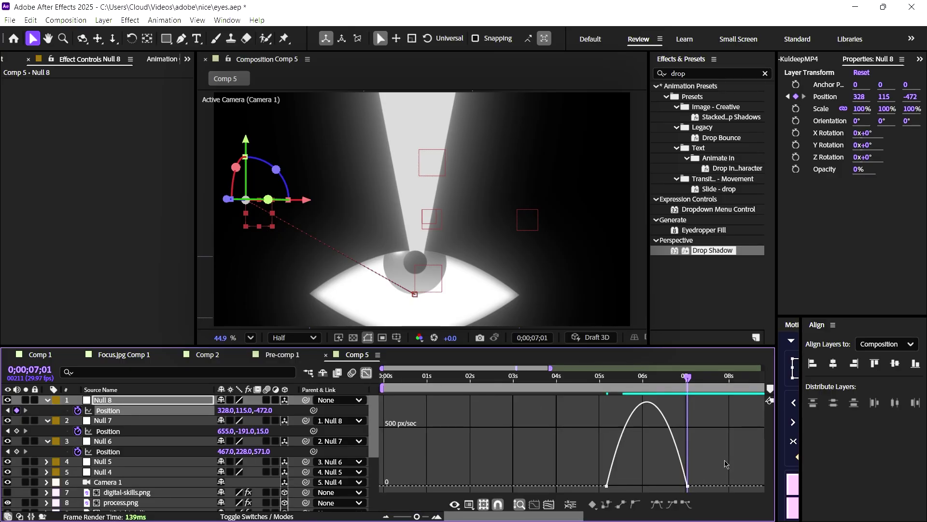
{"action": "left_click_drag", "start_coordinate": [675, 486], "coordinate": [658, 486]}
{"action": "left_click_drag", "start_coordinate": [583, 381], "coordinate": [503, 380]}
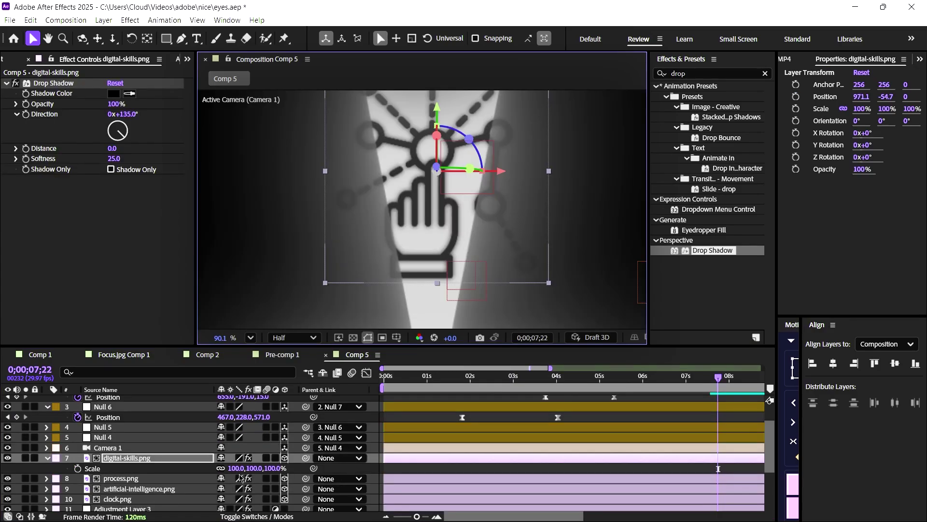
{"action": "left_click_drag", "start_coordinate": [235, 469], "coordinate": [208, 469]}
Set digital-skills.png to 46.2% scale and move it higher in the beam.
{"action": "left_click", "coordinate": [428, 189]}
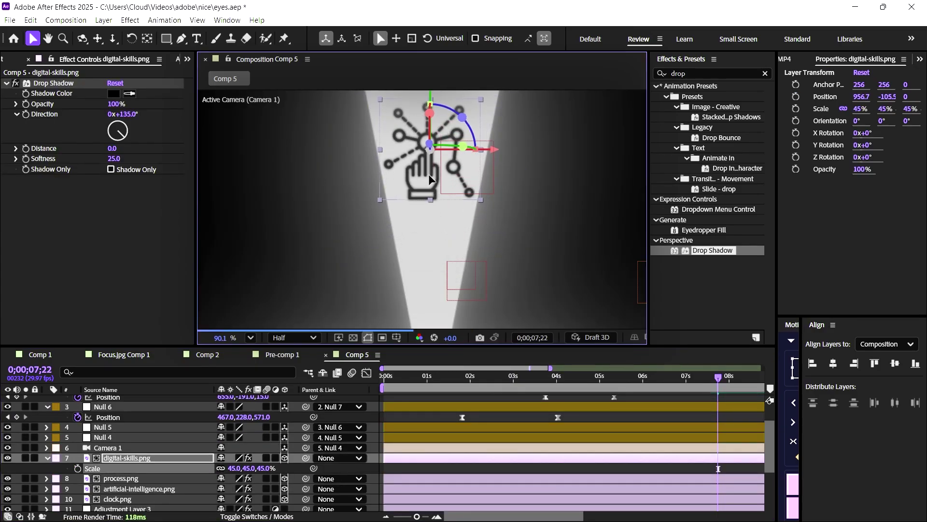
{"action": "left_click", "coordinate": [250, 337]}
{"action": "left_click", "coordinate": [297, 96]}
{"action": "left_click", "coordinate": [297, 97]}
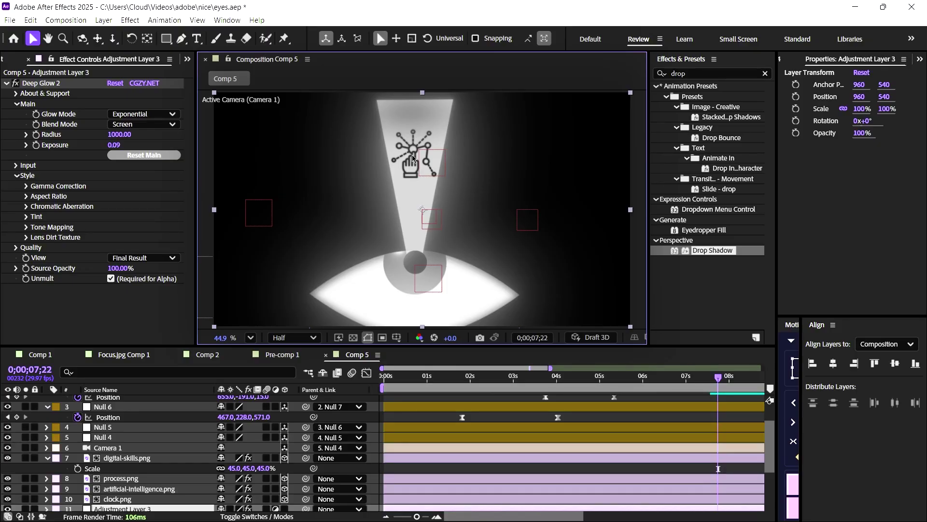
{"action": "left_click", "coordinate": [273, 458]}
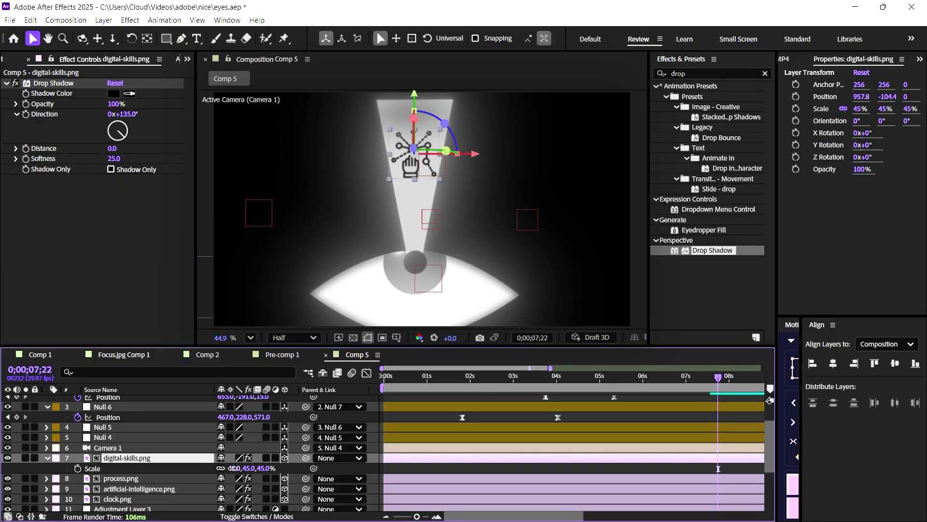
{"action": "left_click_drag", "start_coordinate": [234, 468], "coordinate": [239, 468]}
{"action": "left_click_drag", "start_coordinate": [411, 170], "coordinate": [413, 155]}
{"action": "left_click", "coordinate": [462, 470]}
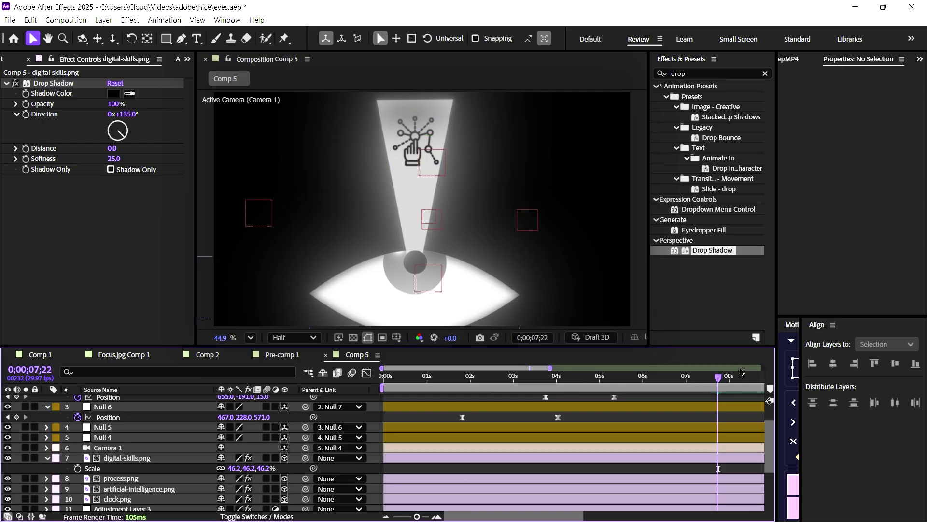
Preview the camera pan from the start of the composition.
{"action": "key", "text": "space"}
{"action": "scroll", "coordinate": [250, 429], "scroll_direction": "up", "scroll_amount": 3}
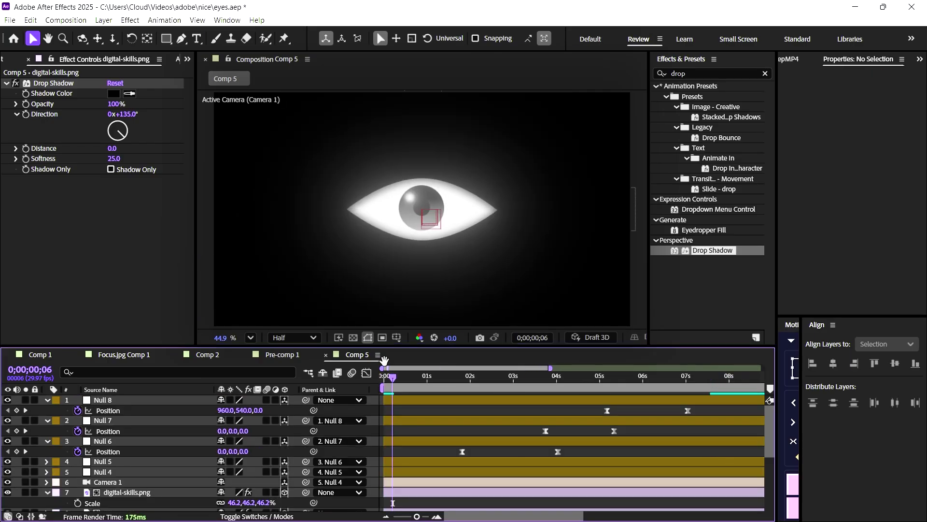
{"action": "key", "text": "space"}
{"action": "key", "text": "space"}
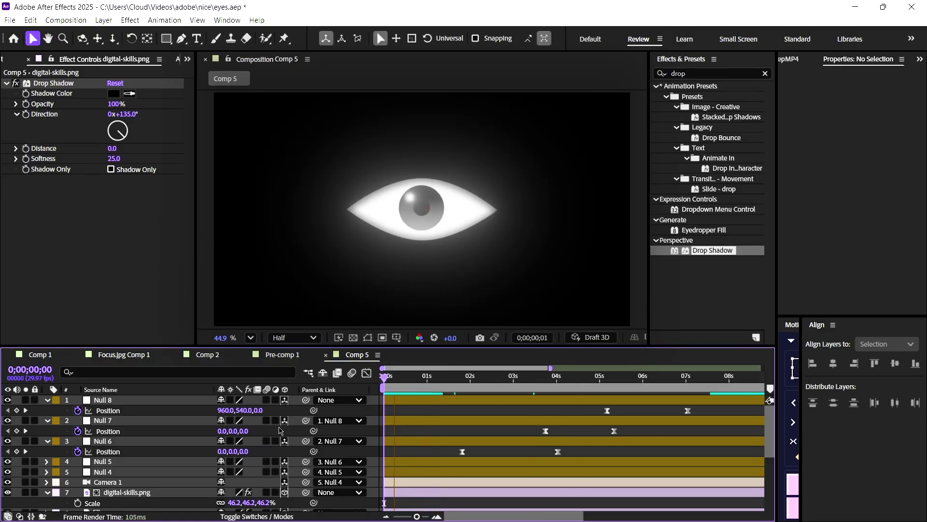
{"action": "key", "text": "space"}
{"action": "key", "text": "space"}
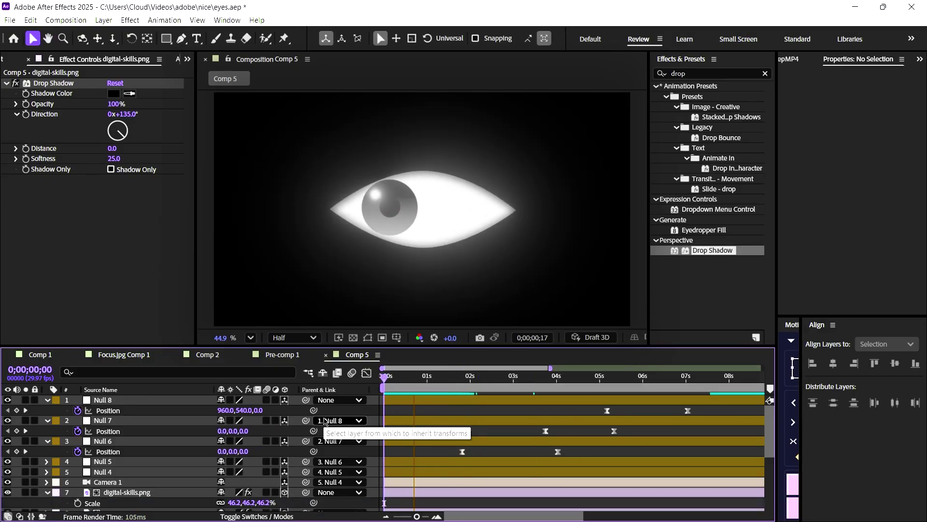